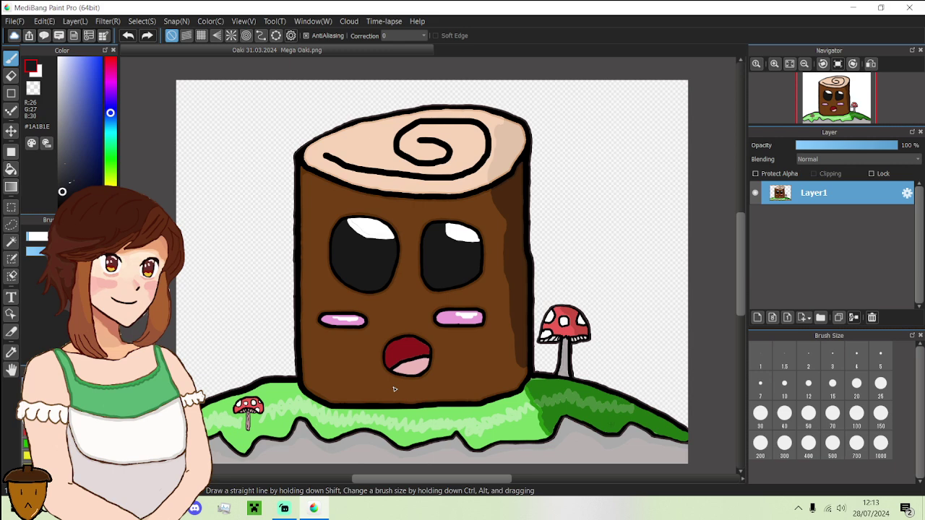
- Sample the dark brown (#5F320A) beside the mouth and draw a thin wavy outline around the log's front, just inside its edges
scroll(394, 389, up, 3)
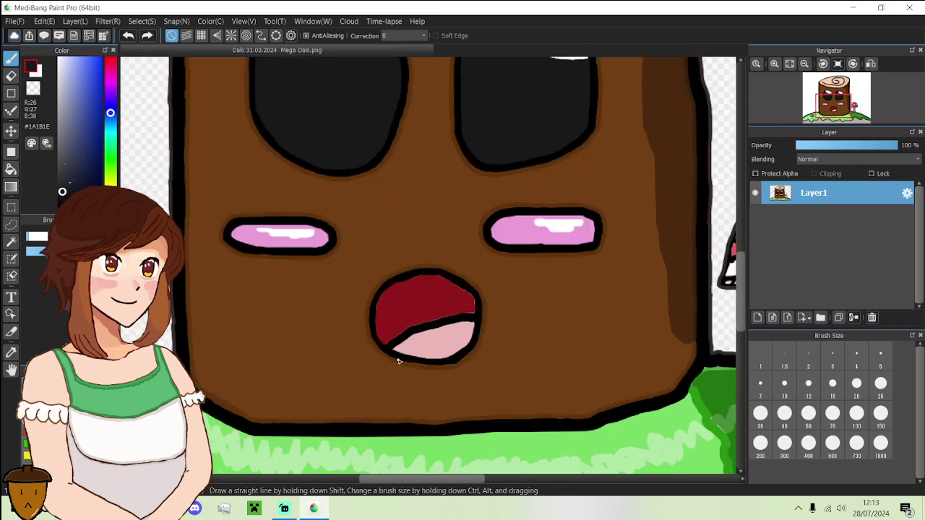
alt+click(397, 363)
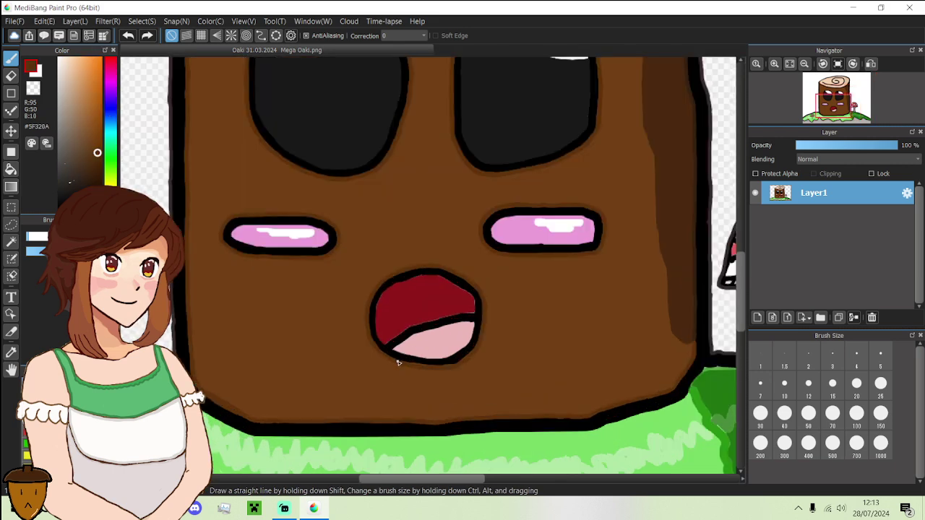
scroll(398, 363, down, 2)
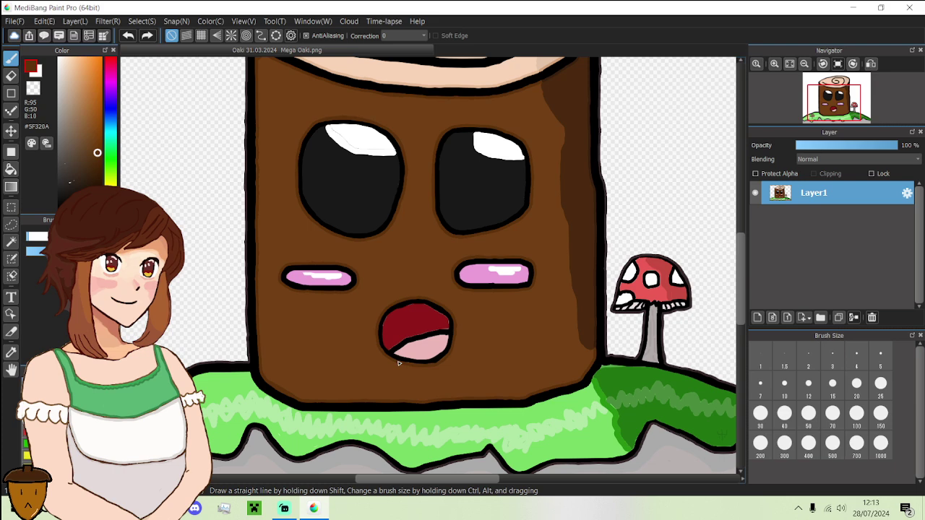
scroll(399, 364, up, 5)
scroll(399, 370, down, 4)
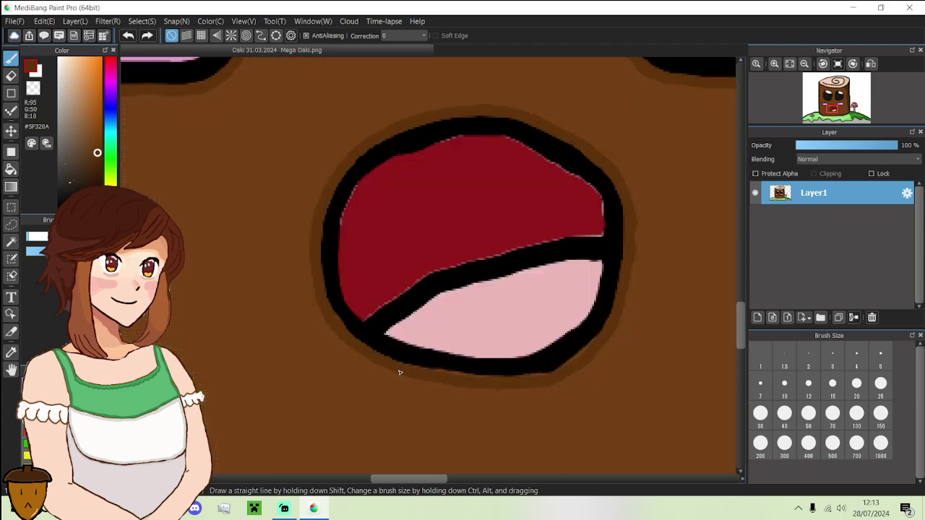
scroll(399, 372, down, 4)
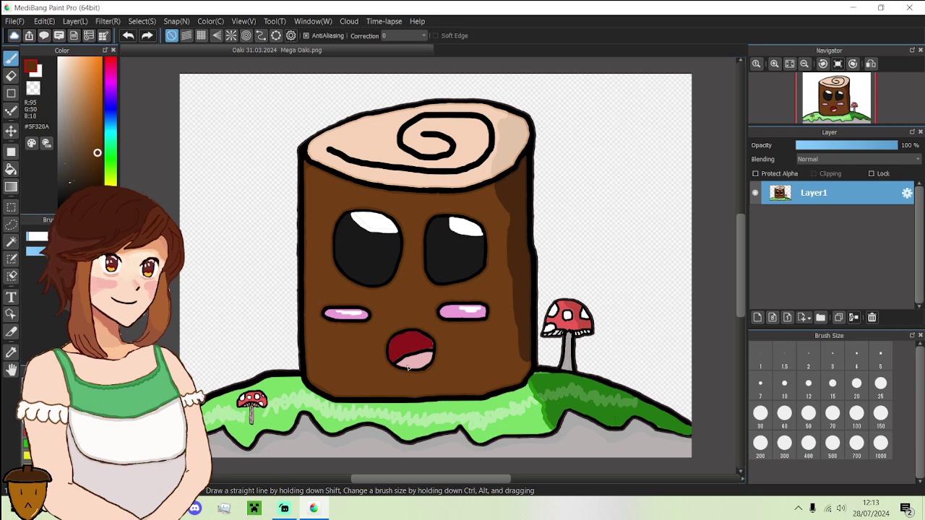
scroll(374, 353, up, 5)
scroll(343, 344, down, 1)
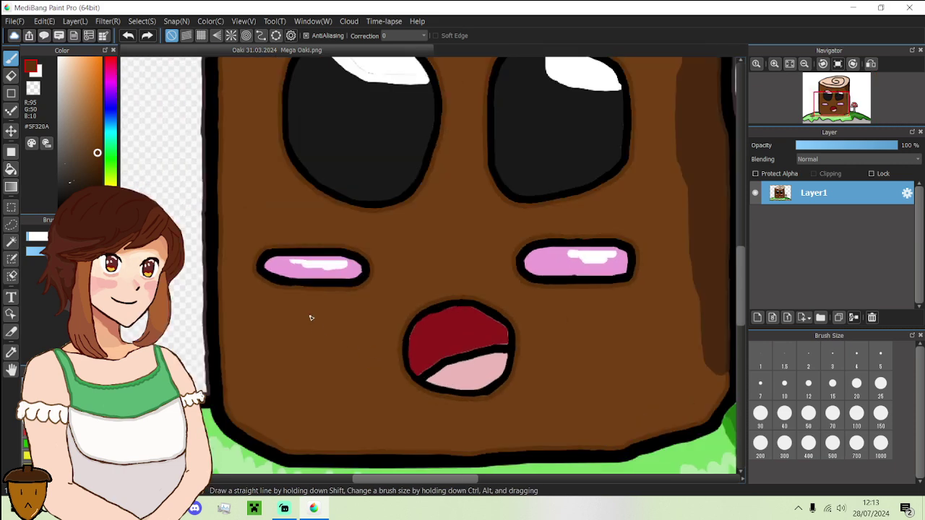
scroll(292, 307, down, 2)
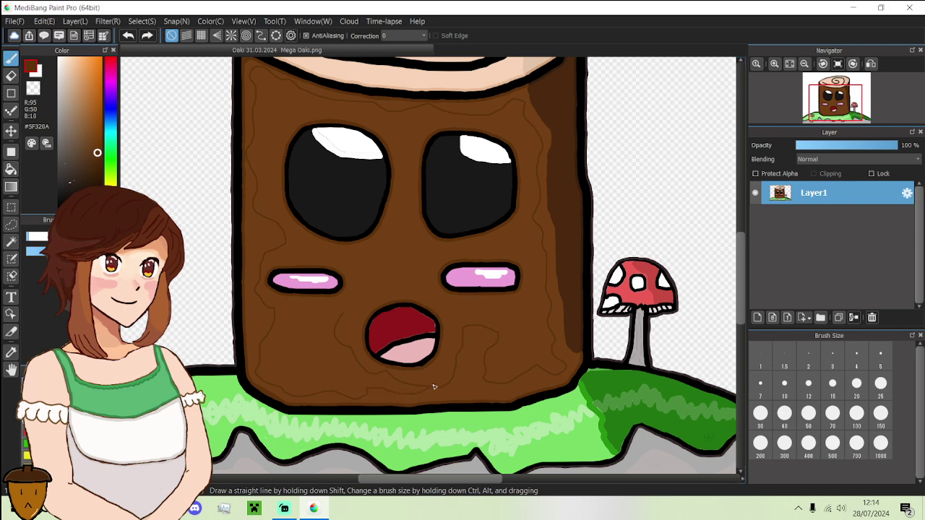
- Pick green #378C21 and bucket-fill the area of the log's front enclosed by the wavy outline
click(110, 165)
drag(101, 141, 92, 126)
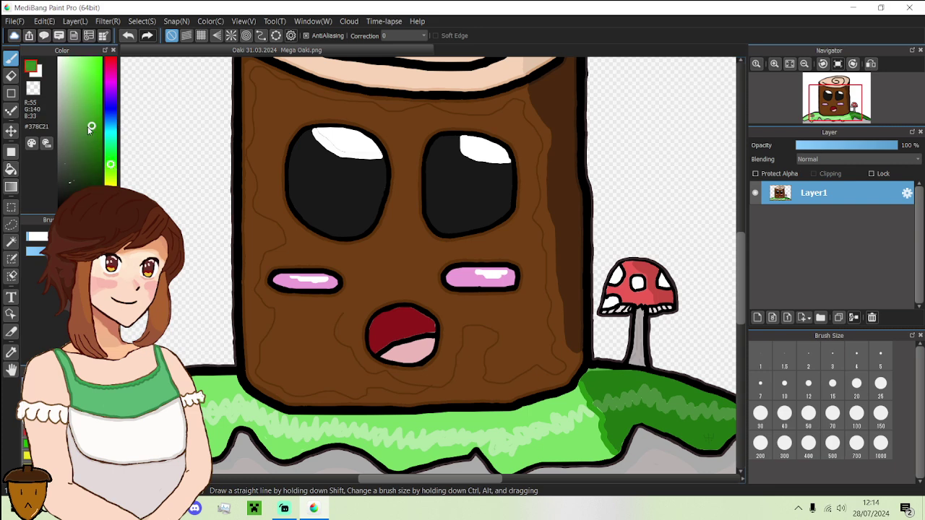
click(10, 169)
click(265, 155)
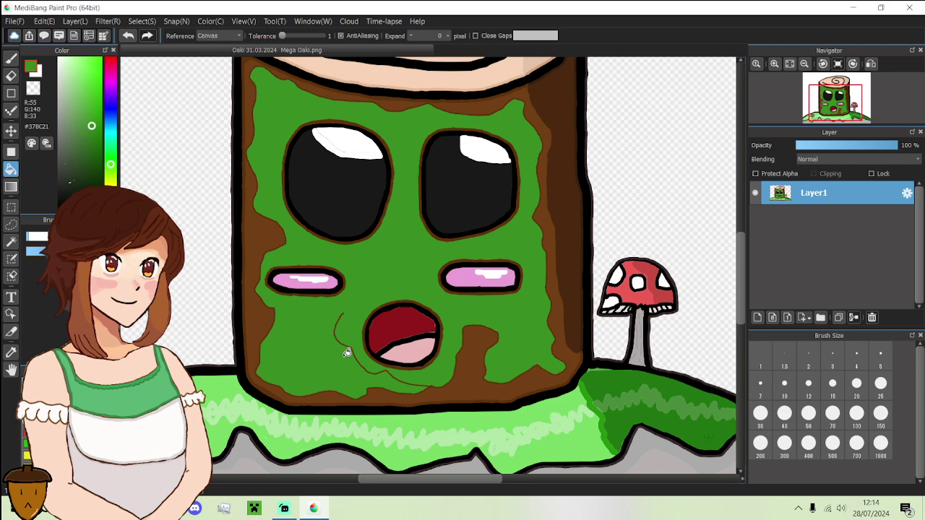
- Brush green over the leftover brown line and patch around the mouth and over the brown bulge between the left eye and the log's edge
click(11, 58)
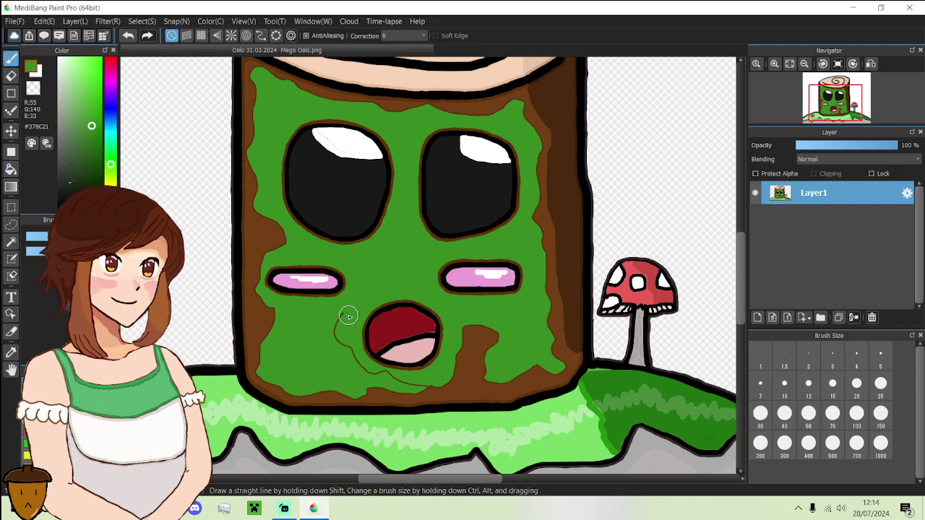
mouse_move(348, 317)
mouse_down()
mouse_move(334, 333)
mouse_move(339, 347)
mouse_move(400, 385)
mouse_move(427, 386)
mouse_move(440, 367)
mouse_move(487, 361)
mouse_move(459, 358)
mouse_move(477, 329)
mouse_move(474, 345)
mouse_move(469, 325)
mouse_move(492, 340)
mouse_up()
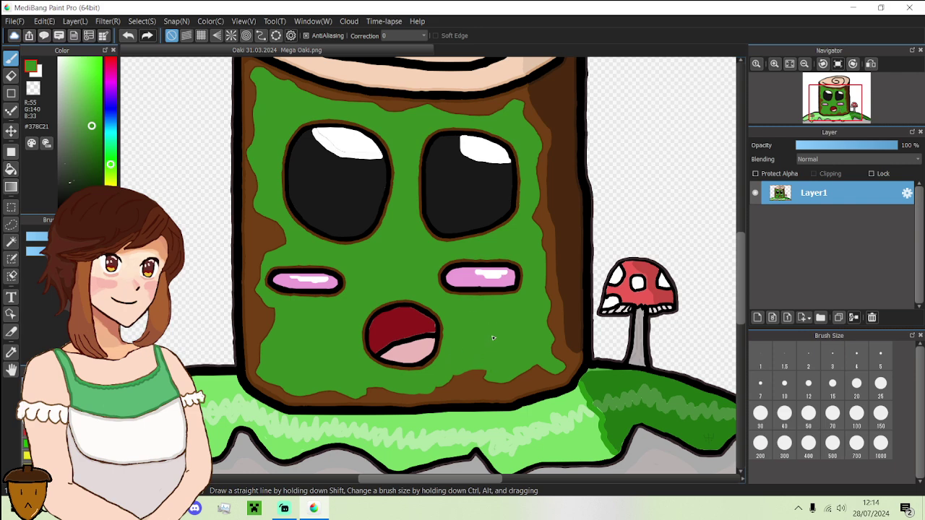
scroll(369, 275, down, 3)
scroll(310, 268, up, 5)
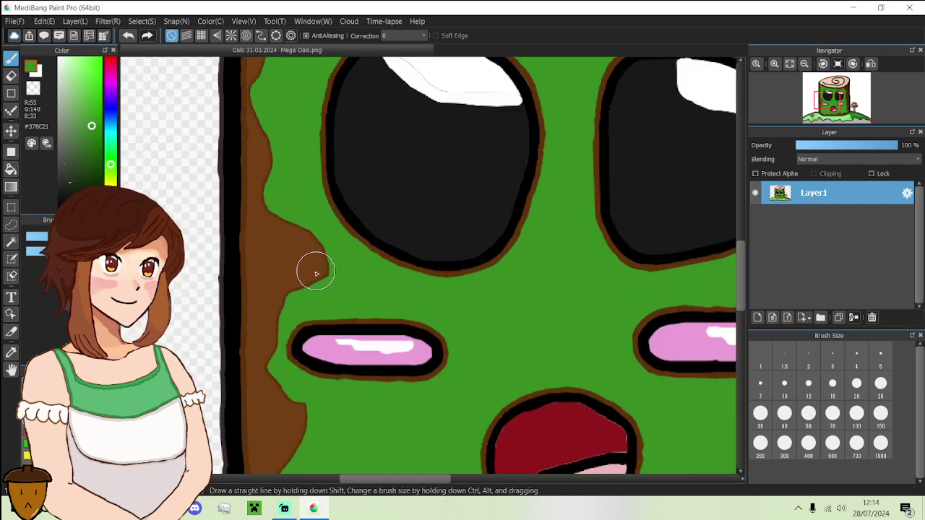
mouse_move(319, 302)
mouse_down()
mouse_move(317, 247)
mouse_move(282, 159)
mouse_up()
scroll(314, 274, down, 2)
scroll(314, 274, down, 3)
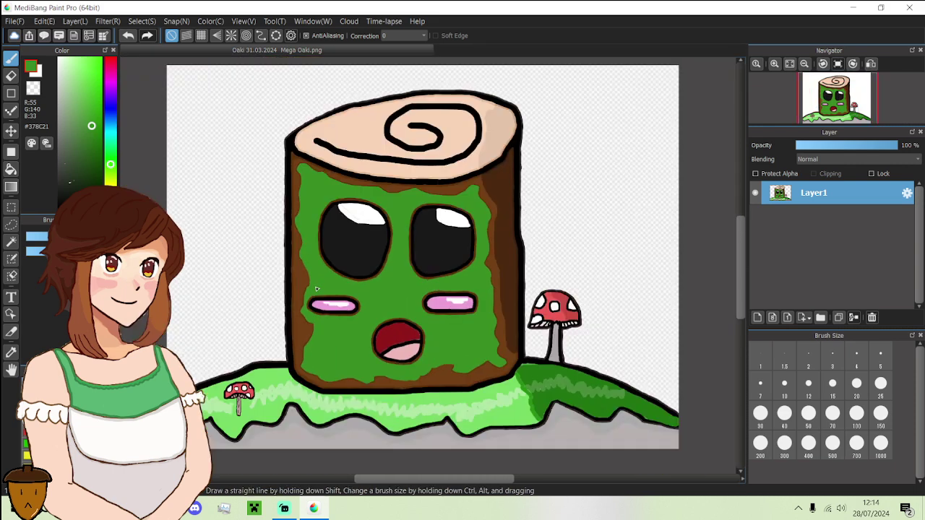
scroll(317, 194, up, 4)
scroll(324, 194, down, 4)
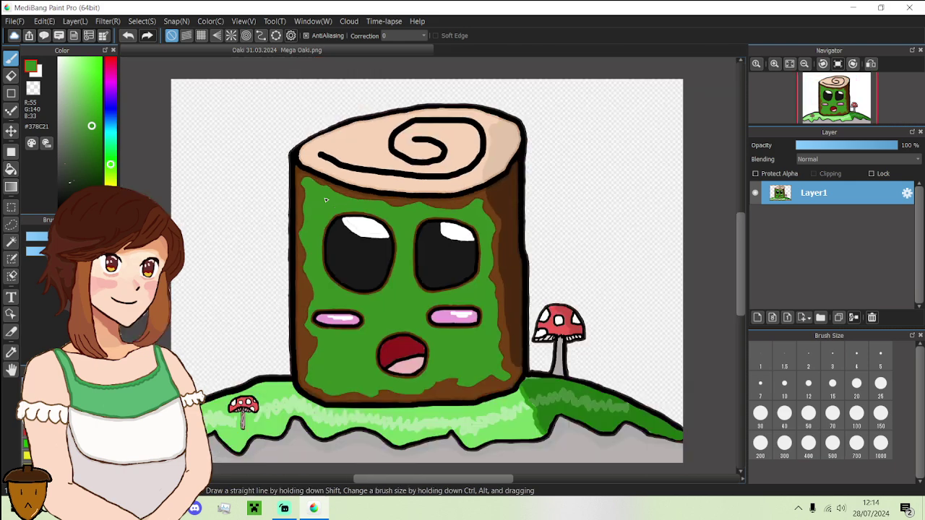
scroll(380, 318, up, 2)
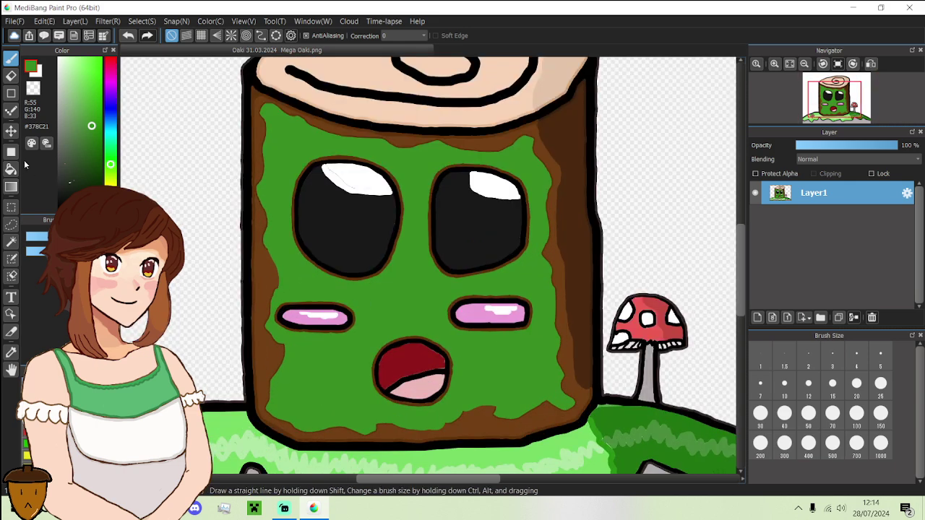
- Bucket-fill the brown border and leftover outlines on the log's front with green, and cover the remaining brown trace below the mouth
click(9, 167)
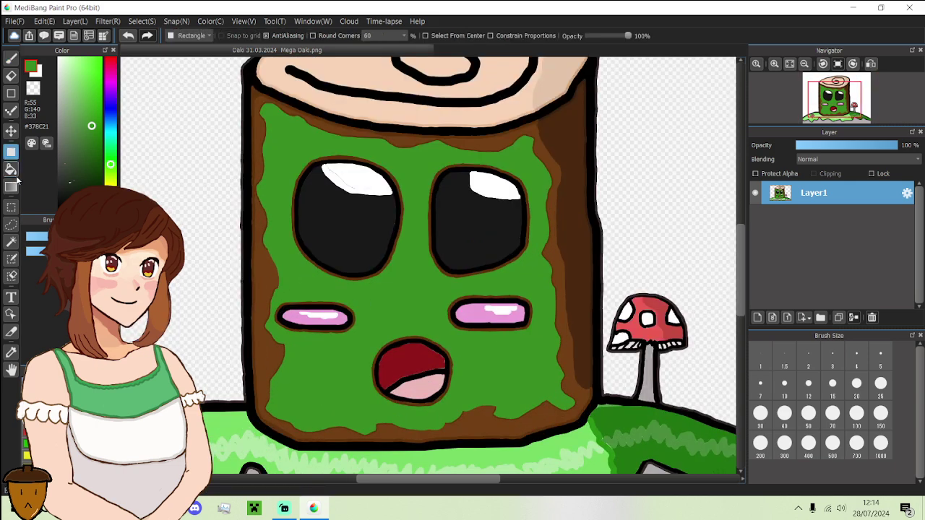
click(265, 260)
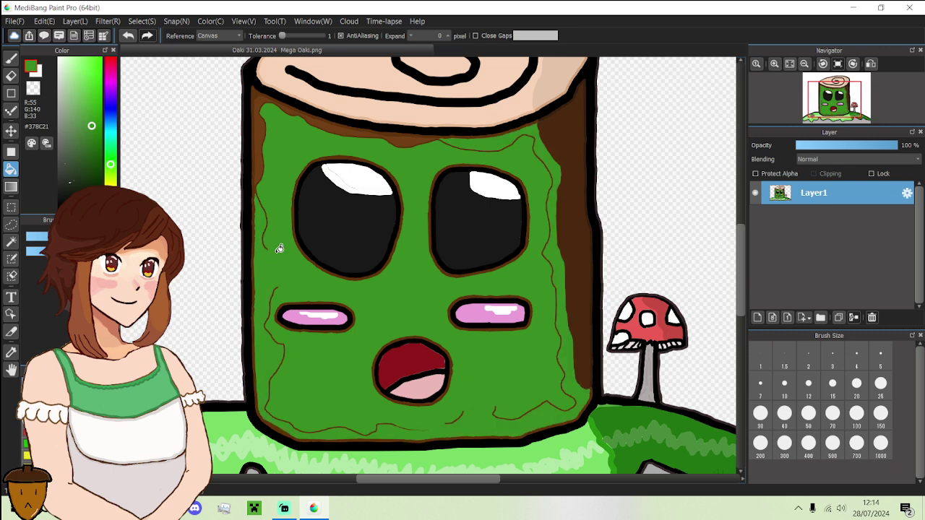
click(268, 211)
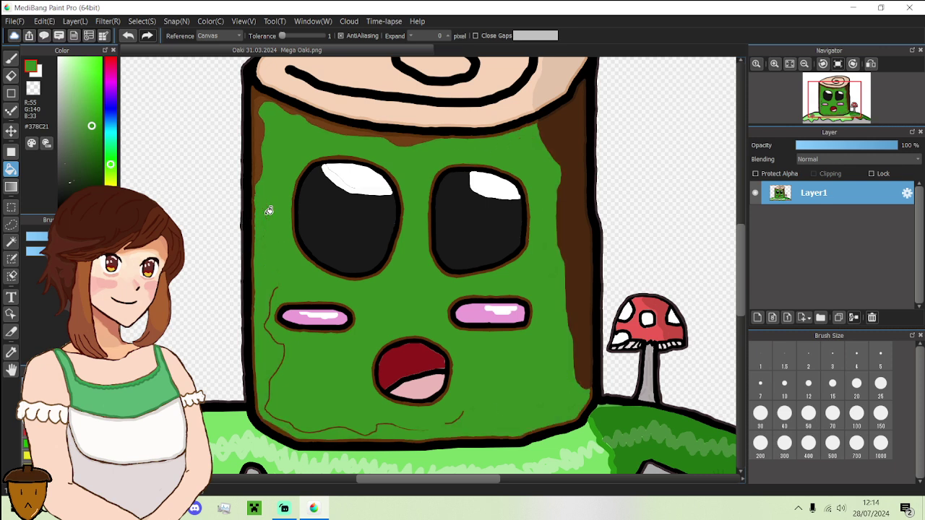
click(276, 290)
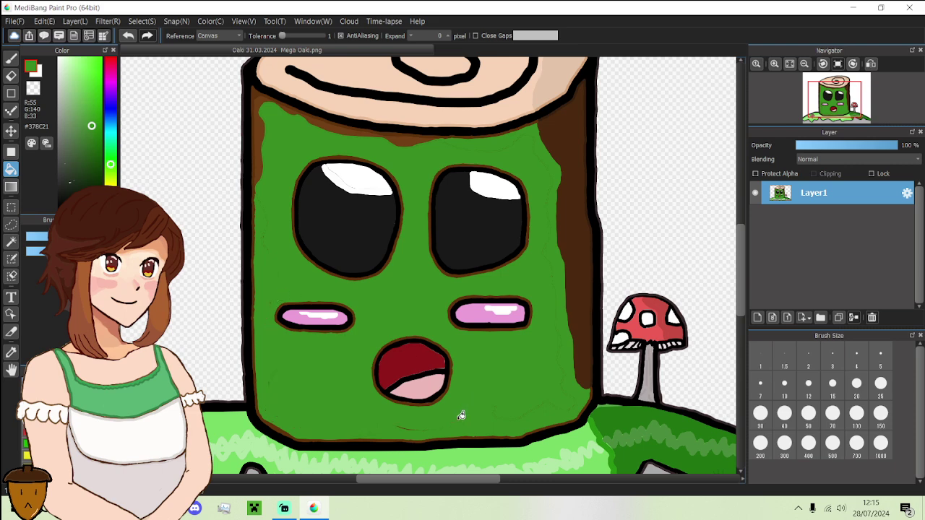
scroll(461, 415, up, 4)
scroll(346, 340, down, 4)
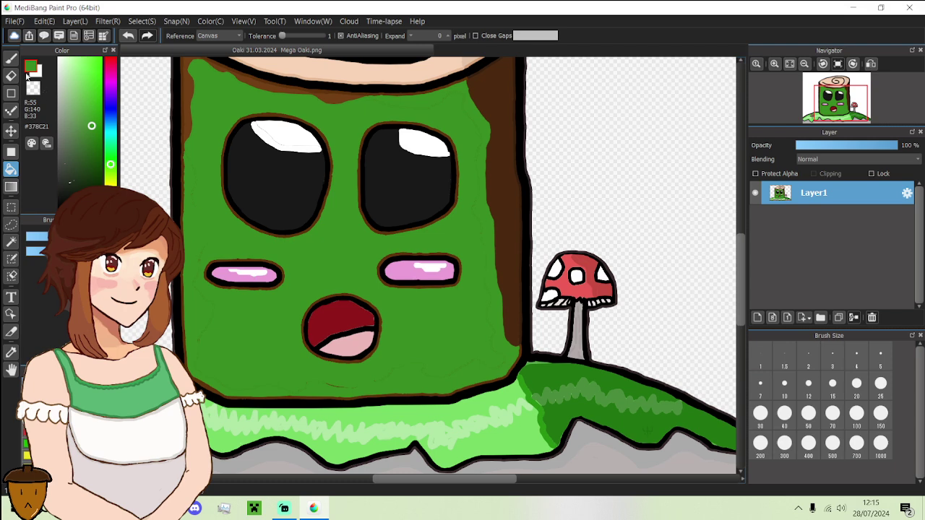
click(11, 58)
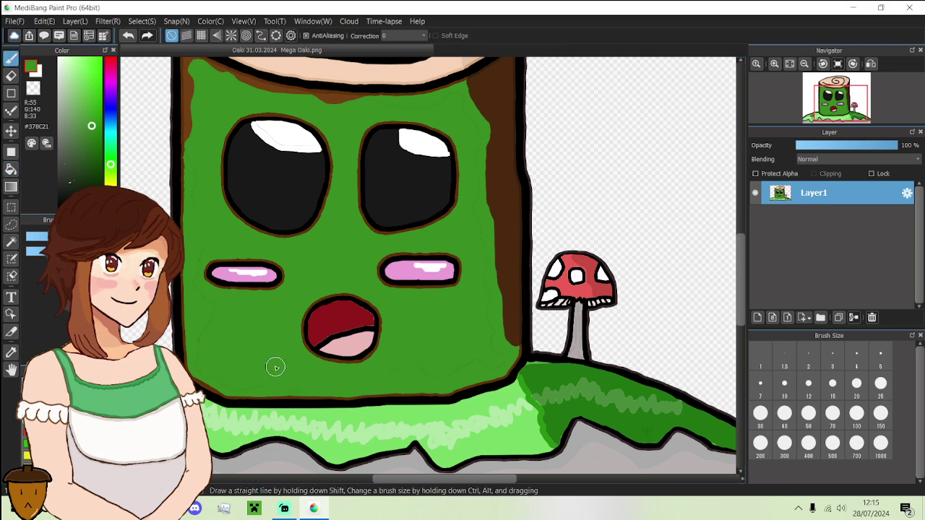
scroll(448, 362, down, 3)
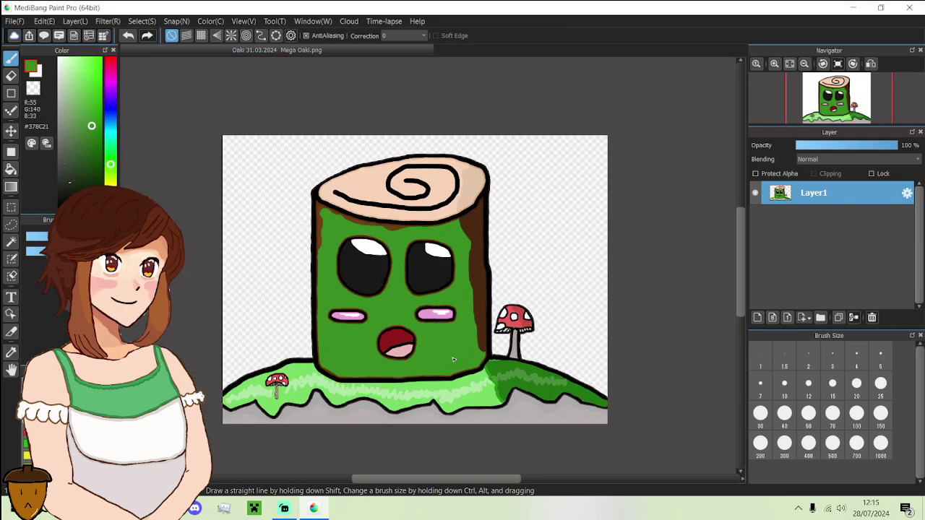
scroll(377, 212, up, 1)
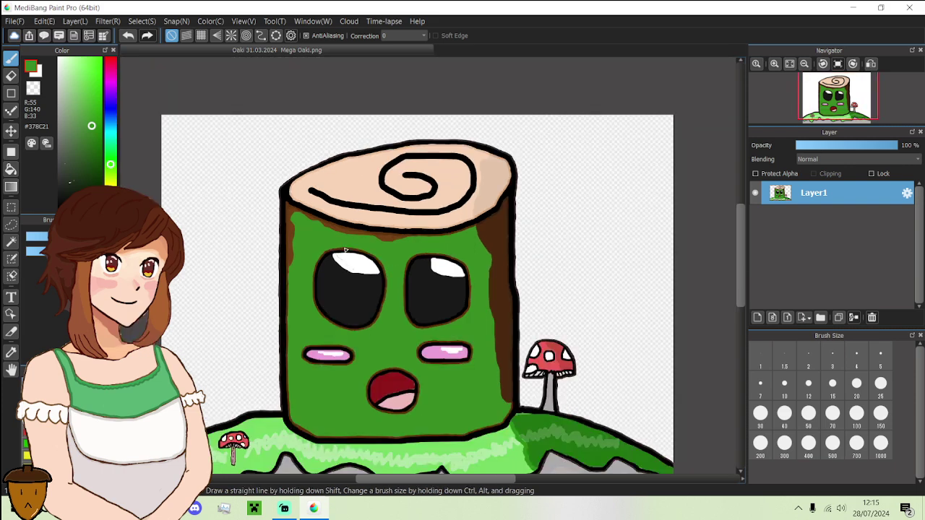
- Sample black from the log's outline, set the brush size to 20, and draw a pointed ear on each side of the log
scroll(361, 320, up, 1)
scroll(361, 320, down, 2)
alt+click(283, 320)
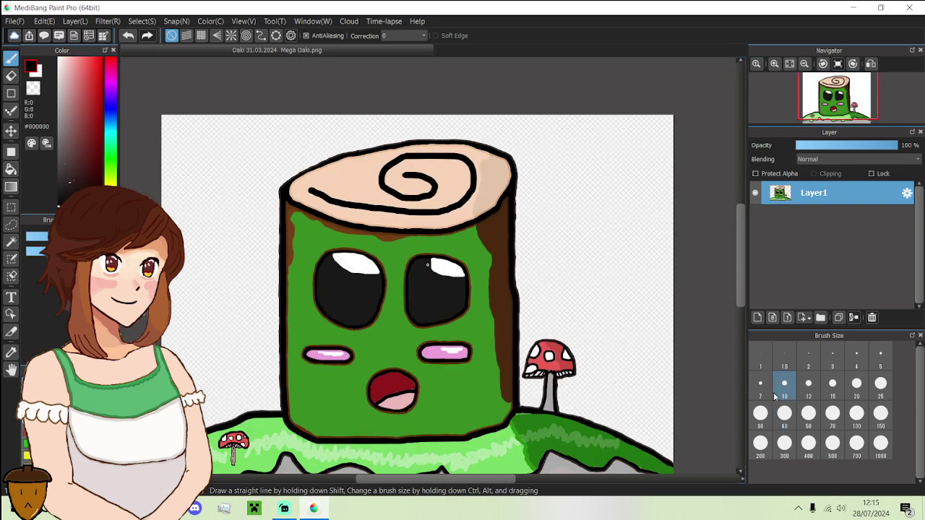
click(856, 383)
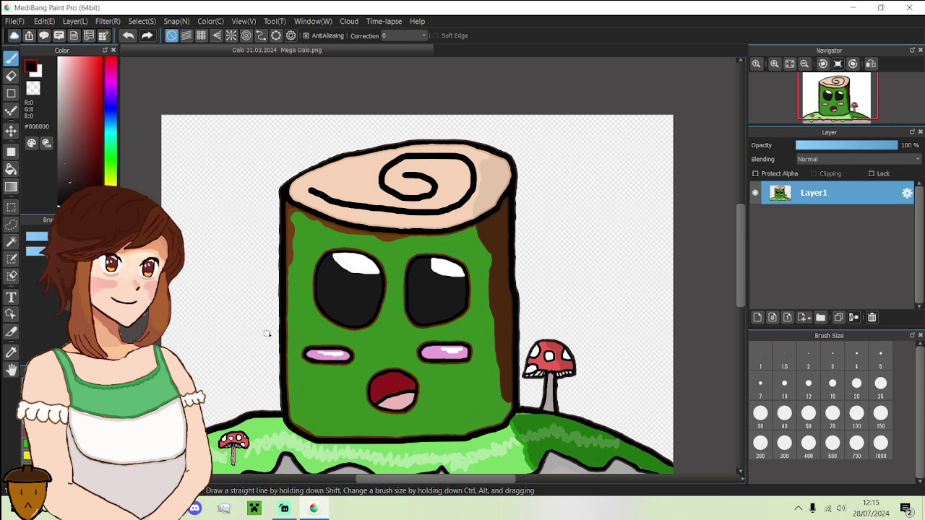
drag(277, 329, 230, 247)
key(ctrl+z)
mouse_move(278, 268)
mouse_down()
mouse_move(238, 177)
mouse_move(273, 208)
mouse_move(224, 164)
mouse_move(281, 278)
mouse_move(218, 170)
mouse_move(268, 191)
mouse_up()
key(ctrl+z)
key(ctrl+z)
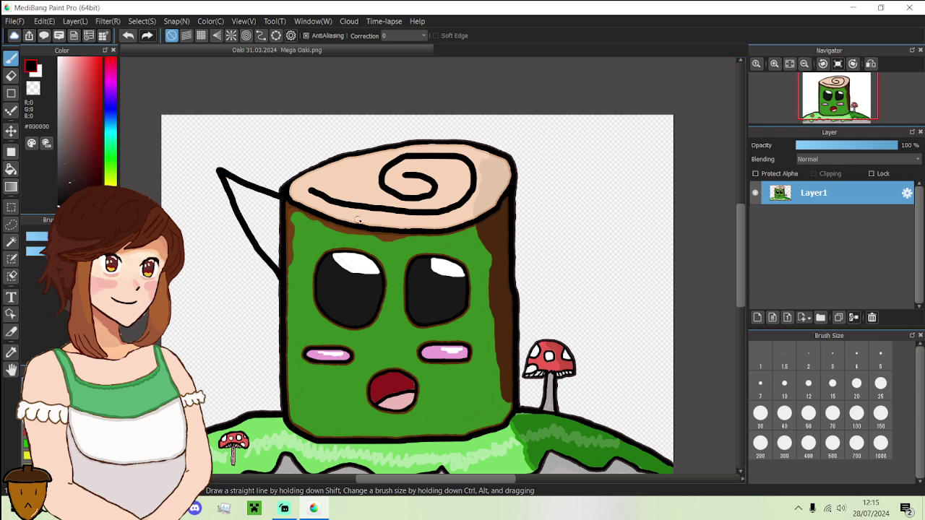
mouse_move(512, 189)
mouse_down()
mouse_move(559, 160)
mouse_move(559, 182)
mouse_move(522, 256)
mouse_up()
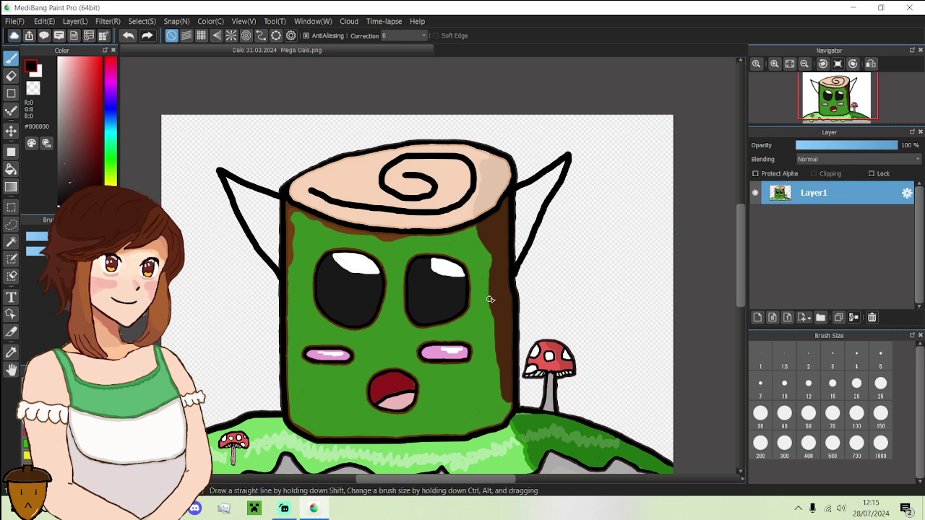
- Choose dark green #1E5810 and bucket-fill the brown shadow strip along the log's right side
alt+click(491, 299)
alt+click(476, 273)
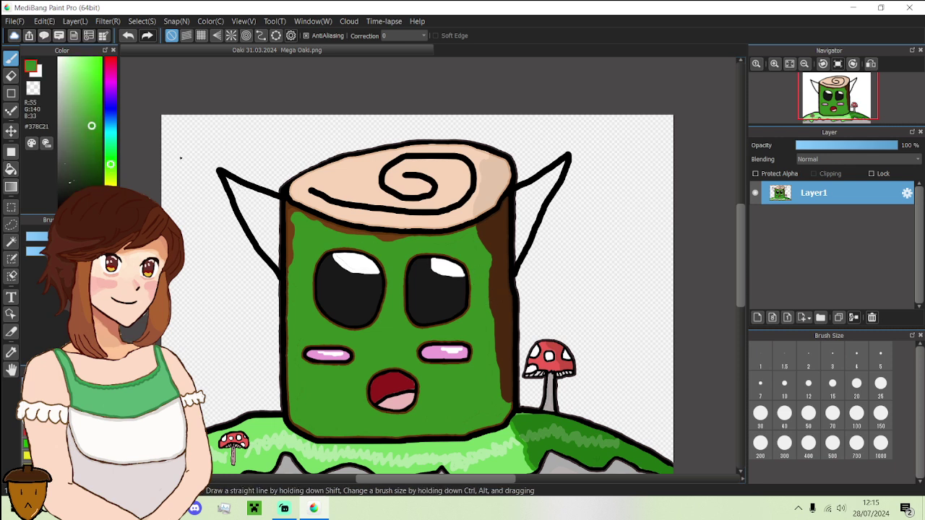
click(11, 168)
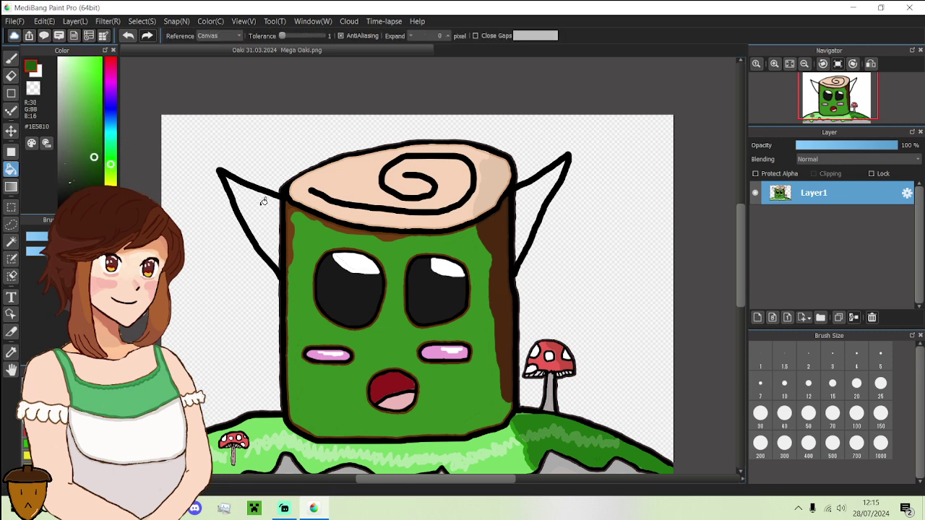
click(498, 226)
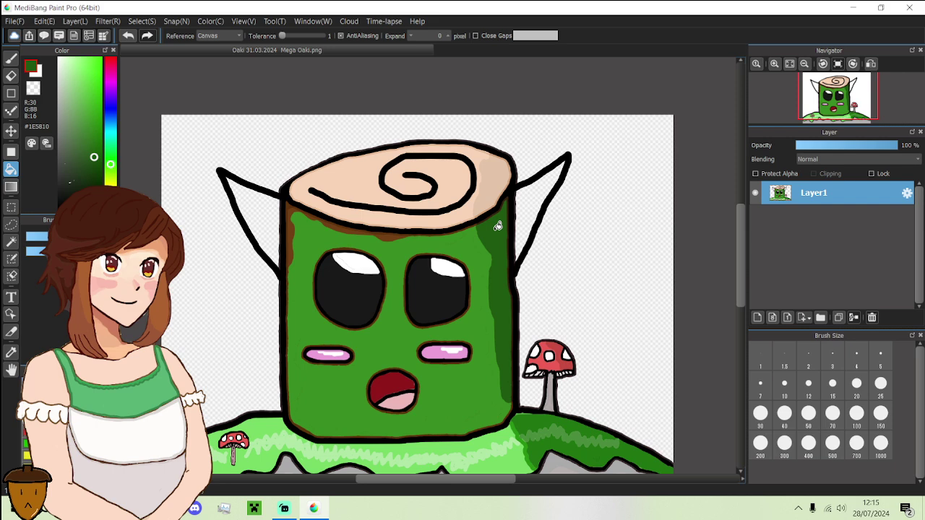
- Choose muted green #3C722D and paint irregular darker patches on both sides of the mouth, undoing the thin first stroke and enlarging the brush
scroll(516, 300, down, 1)
scroll(513, 333, up, 1)
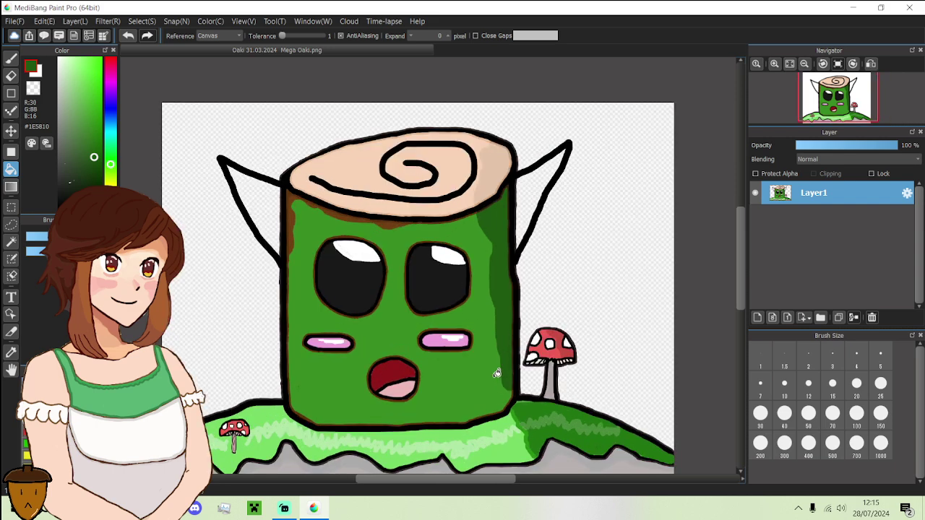
scroll(497, 373, up, 2)
scroll(451, 377, down, 1)
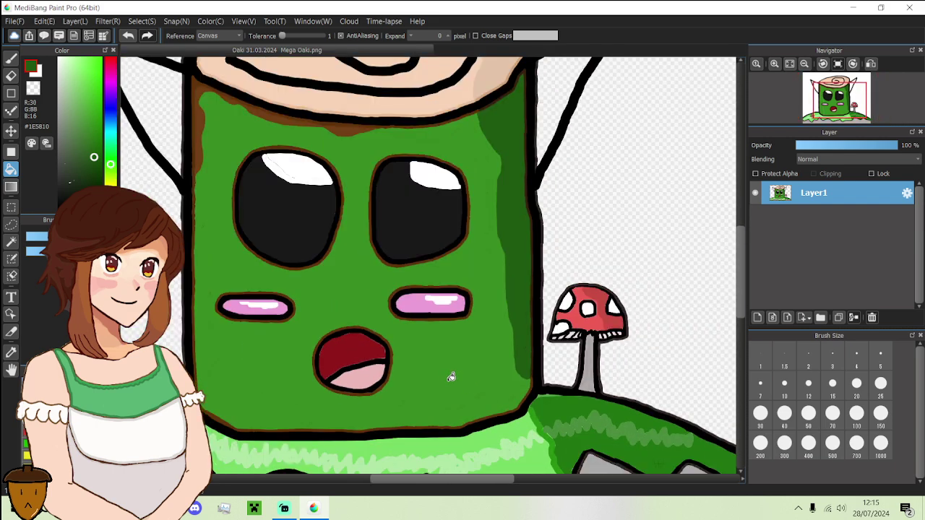
click(84, 143)
click(11, 59)
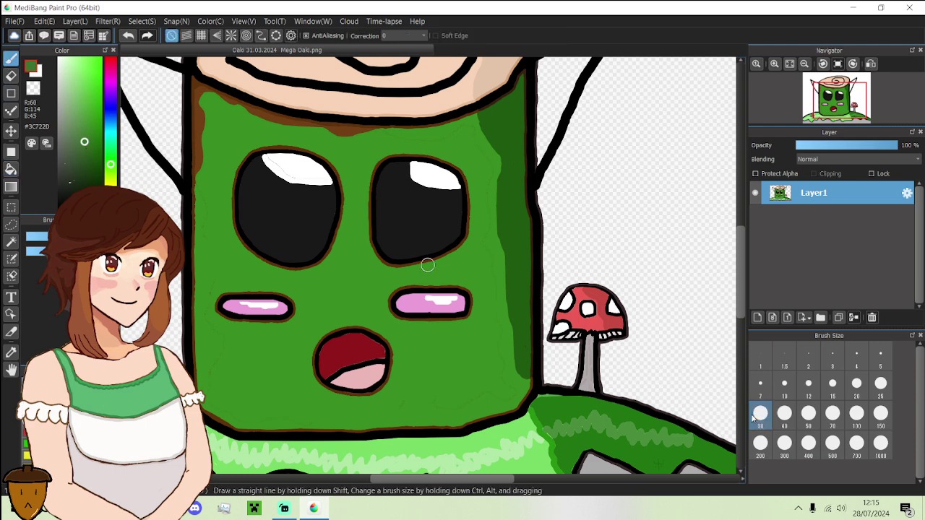
mouse_move(464, 363)
mouse_down()
mouse_move(439, 372)
mouse_move(463, 357)
mouse_move(448, 388)
mouse_move(441, 367)
mouse_move(450, 387)
mouse_move(479, 367)
mouse_move(446, 390)
mouse_move(469, 368)
mouse_move(435, 366)
mouse_move(453, 400)
mouse_move(474, 364)
mouse_move(429, 392)
mouse_move(470, 391)
mouse_move(442, 357)
mouse_move(439, 391)
mouse_move(333, 411)
mouse_move(288, 391)
mouse_move(289, 352)
mouse_move(275, 342)
mouse_move(198, 354)
mouse_up()
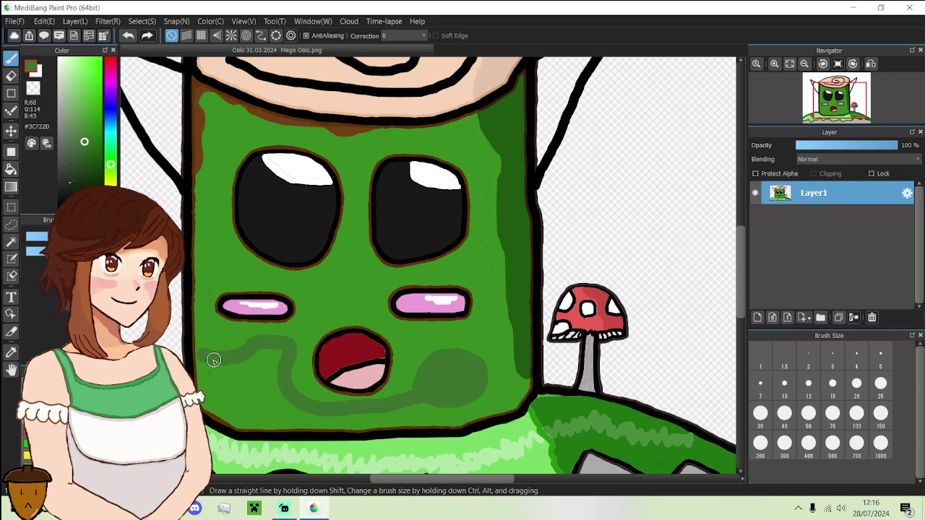
click(127, 36)
mouse_move(459, 394)
mouse_down()
mouse_move(447, 376)
mouse_move(467, 382)
mouse_move(427, 405)
mouse_move(443, 374)
mouse_move(422, 396)
mouse_move(446, 373)
mouse_move(443, 381)
mouse_move(469, 370)
mouse_move(464, 388)
mouse_move(446, 391)
mouse_move(470, 397)
mouse_move(420, 403)
mouse_move(425, 393)
mouse_move(441, 393)
mouse_move(427, 384)
mouse_move(440, 378)
mouse_move(445, 404)
mouse_up()
click(780, 419)
mouse_move(298, 402)
mouse_down()
mouse_move(256, 395)
mouse_move(230, 367)
mouse_move(243, 355)
mouse_move(255, 381)
mouse_move(213, 372)
mouse_move(222, 343)
mouse_up()
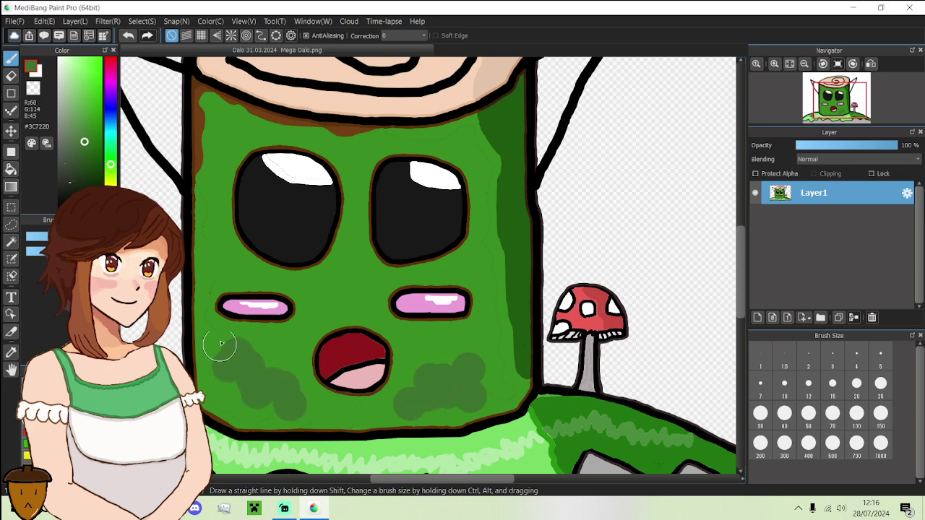
- Paint more muted green #3C722D patches around both eyes, between them, and above the mouth on the log's face
drag(220, 261, 214, 224)
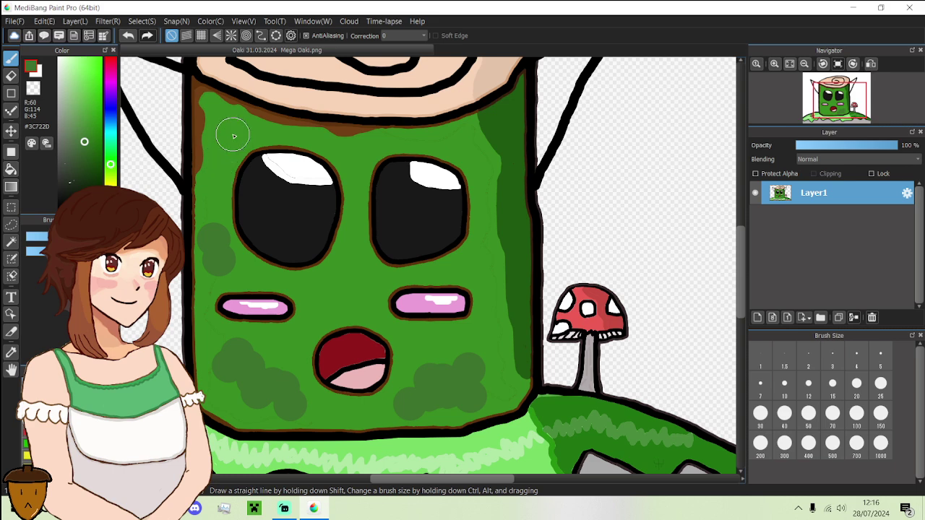
drag(229, 137, 224, 137)
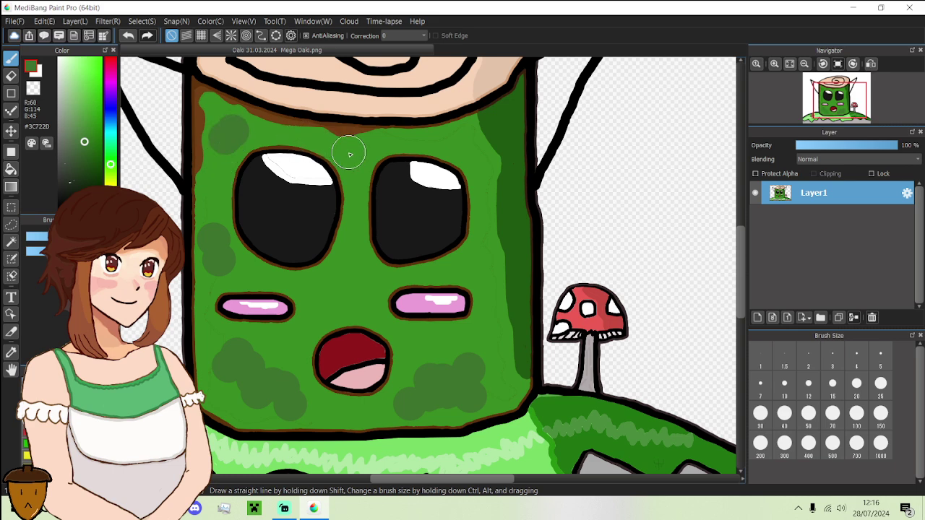
drag(347, 151, 354, 161)
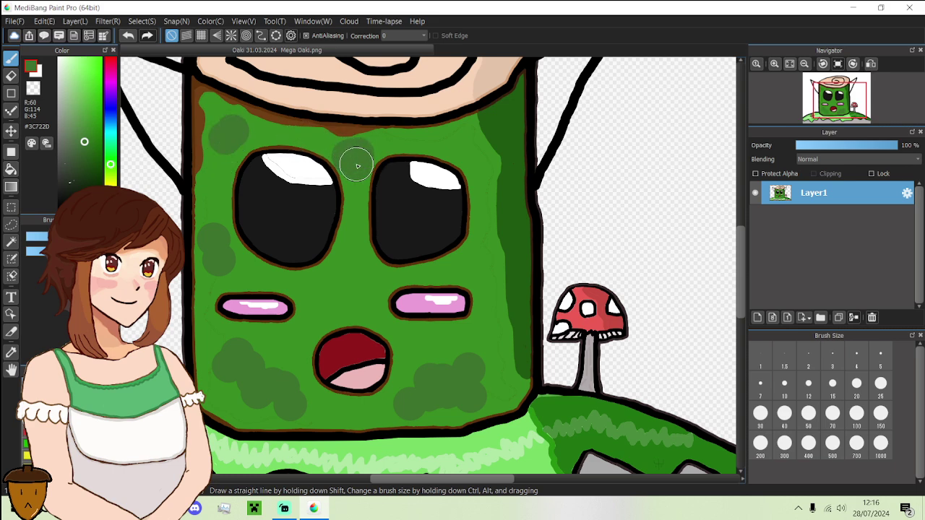
mouse_move(465, 140)
mouse_down()
mouse_move(484, 176)
mouse_move(483, 161)
mouse_up()
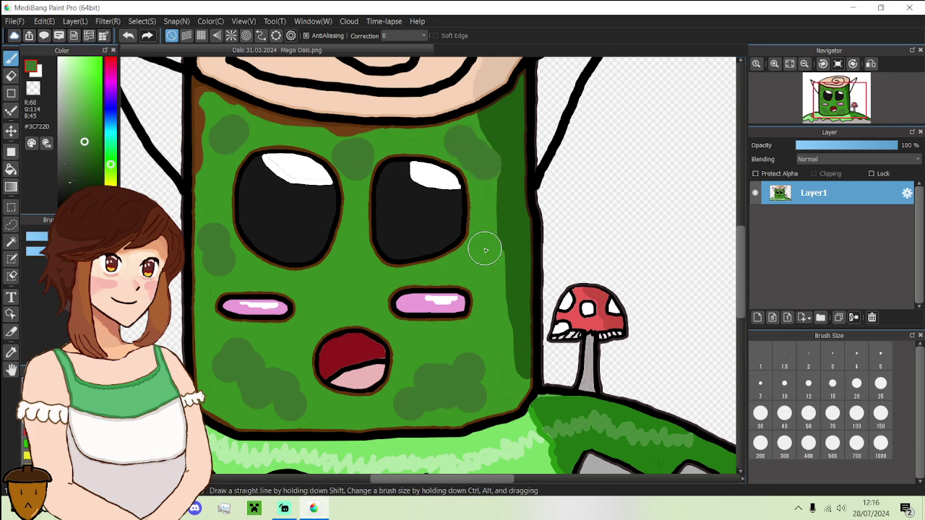
mouse_move(483, 254)
mouse_down()
mouse_move(469, 258)
mouse_move(480, 272)
mouse_up()
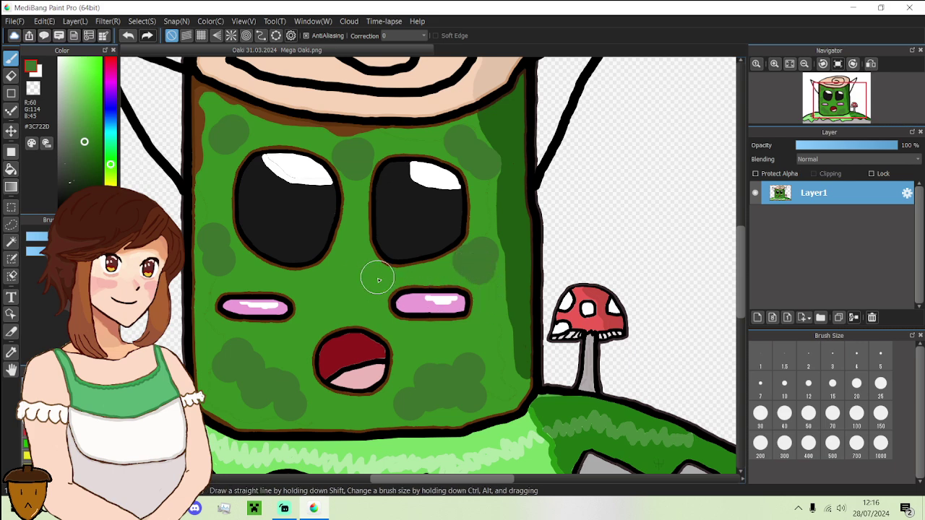
drag(376, 284, 341, 305)
scroll(316, 312, down, 2)
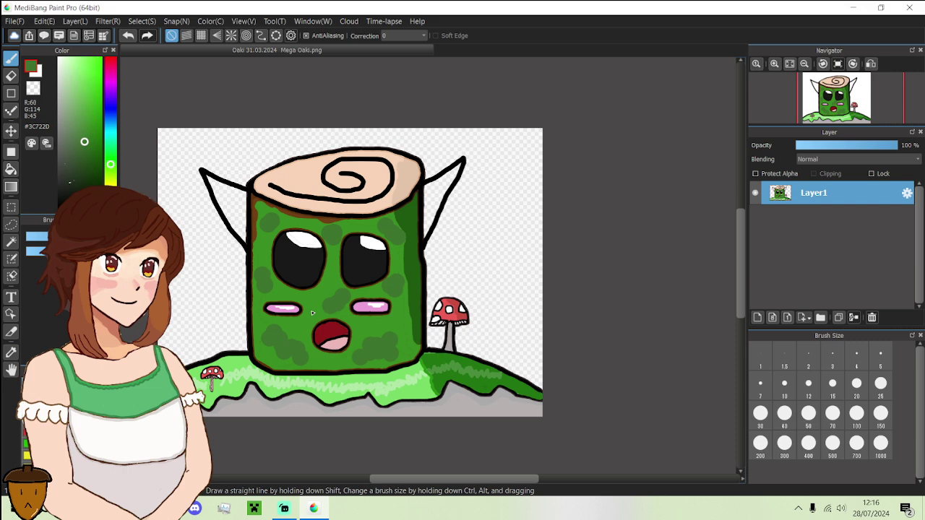
scroll(312, 312, up, 2)
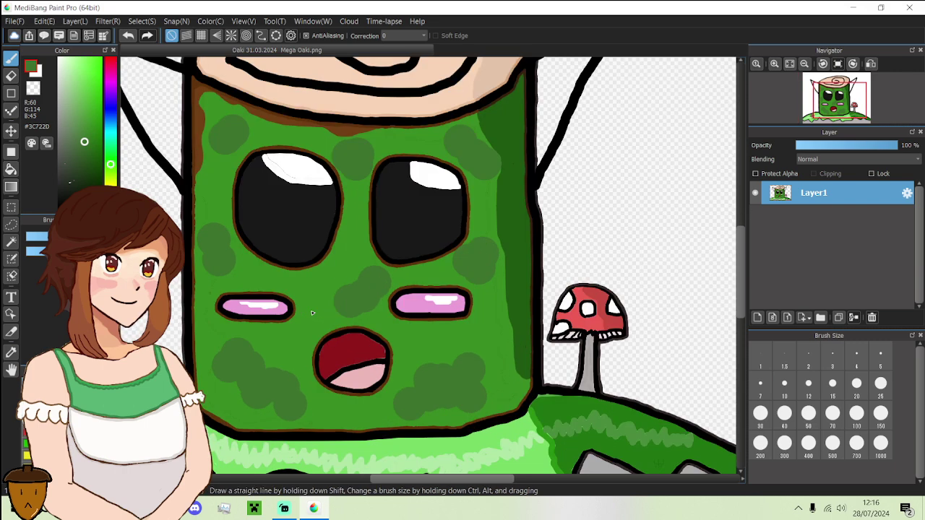
scroll(312, 313, down, 2)
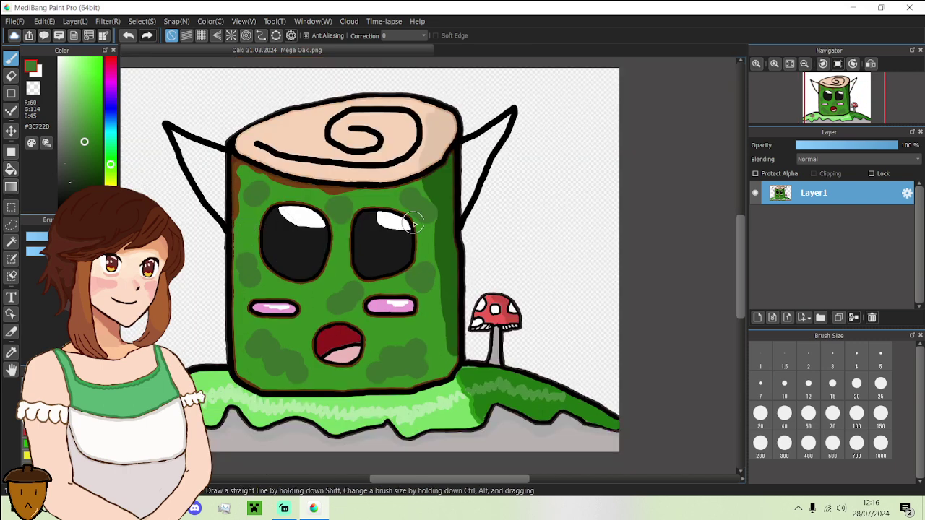
- Sample dark green #1E5810 from the log's shadow strip and bucket-fill both pointed ears with it
alt+click(440, 192)
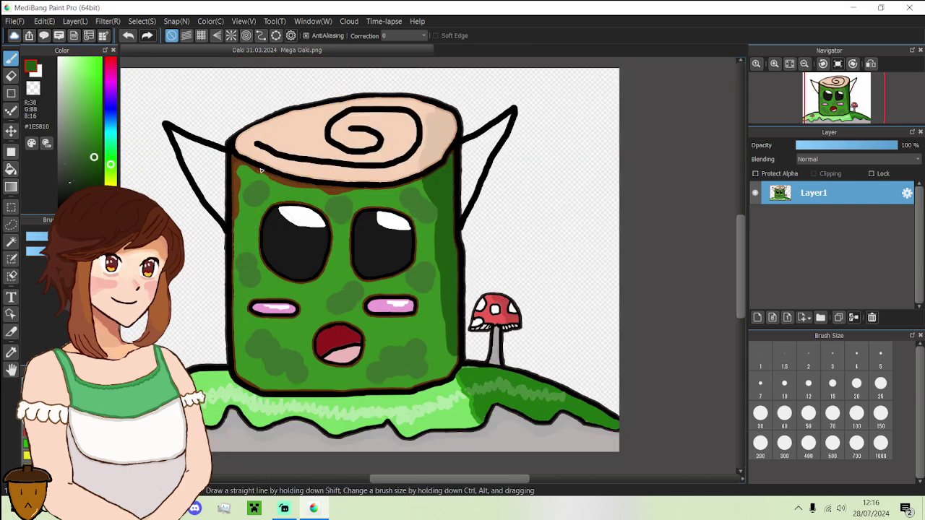
click(19, 171)
click(195, 159)
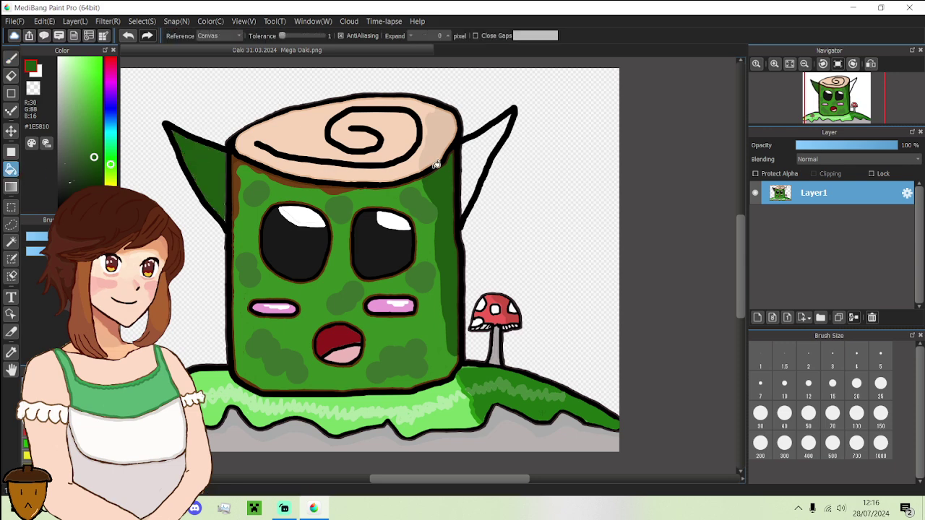
click(480, 157)
- Sample black from the ear outline, set the brush size to 10, and draw an inner fold line from the right ear's tip to the log
alt+click(479, 129)
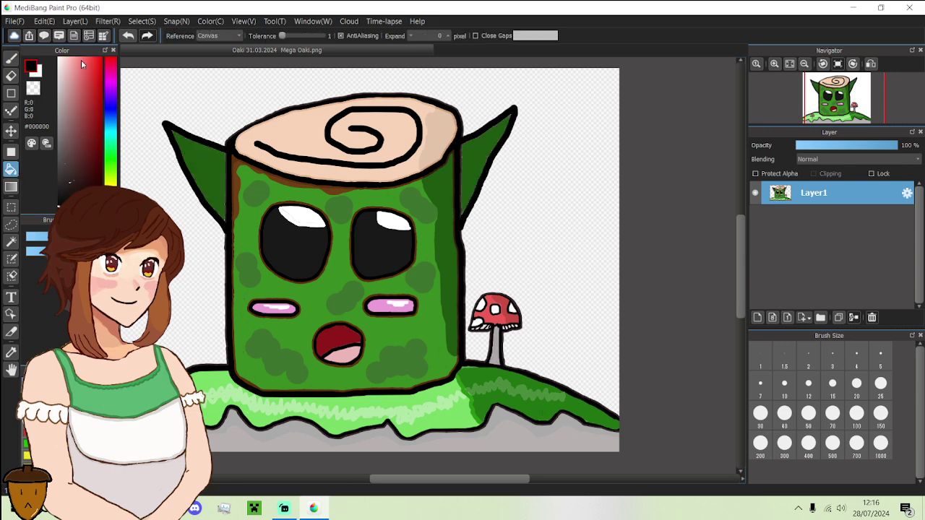
click(11, 58)
scroll(469, 126, up, 2)
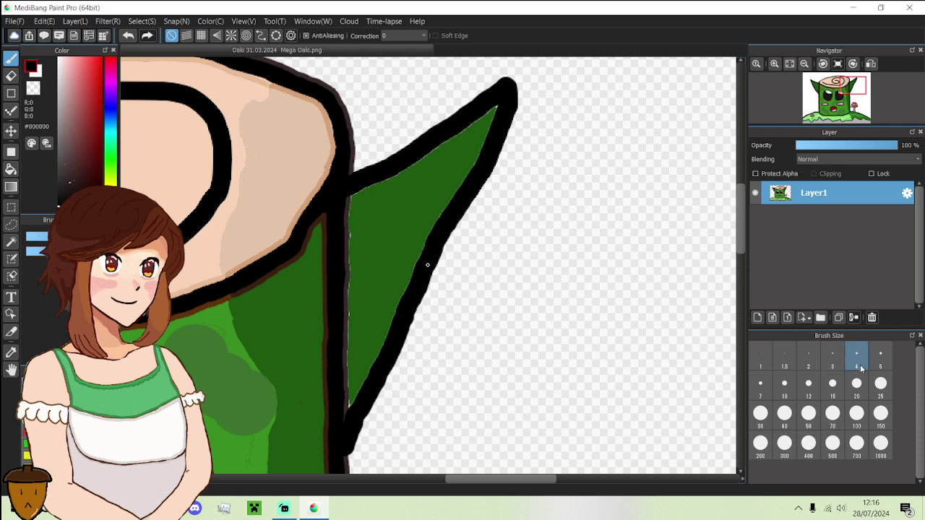
click(784, 384)
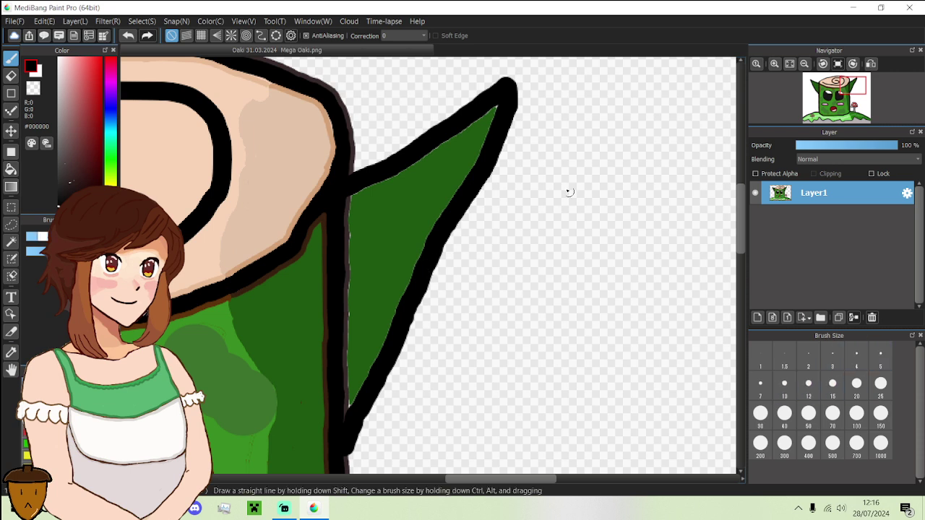
drag(498, 102, 349, 250)
scroll(346, 253, down, 4)
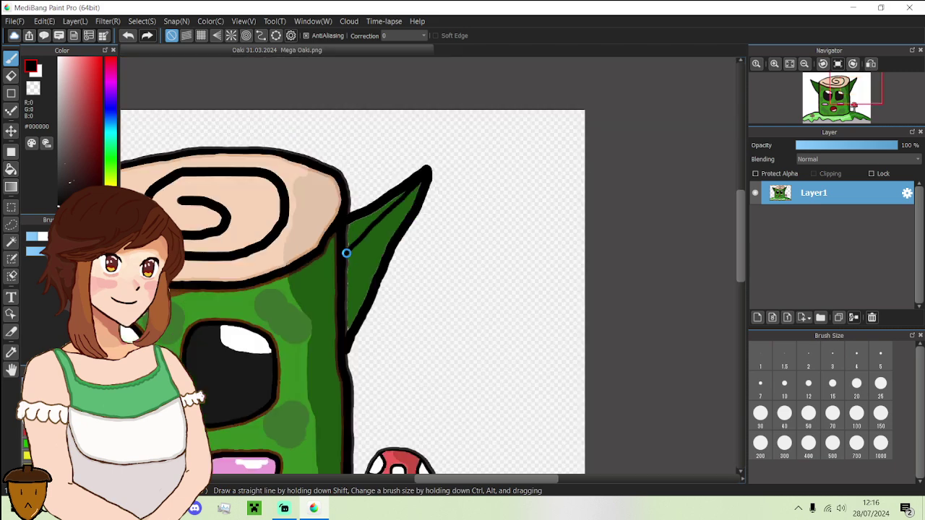
scroll(346, 253, up, 4)
scroll(146, 194, down, 2)
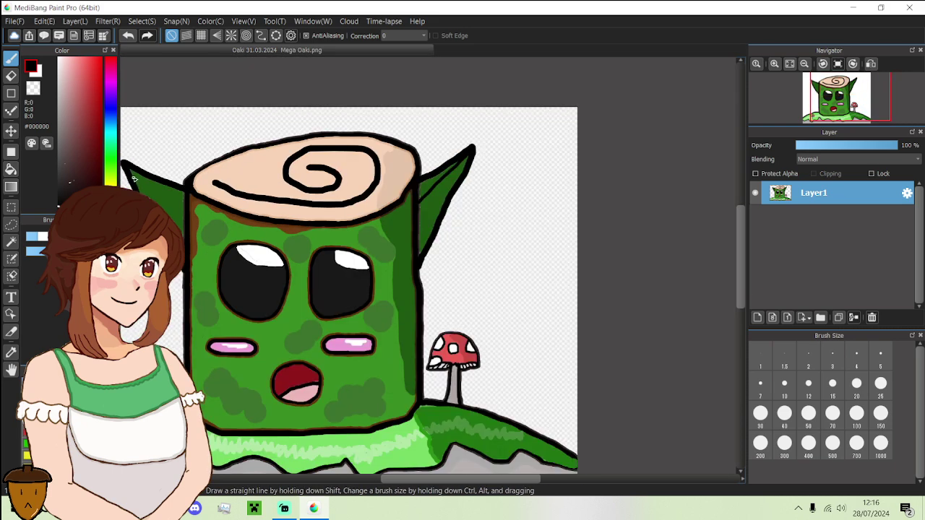
- Draw a matching black inner fold line across the left ear, undoing the first stroke and redrawing it
scroll(134, 179, up, 3)
drag(124, 153, 286, 290)
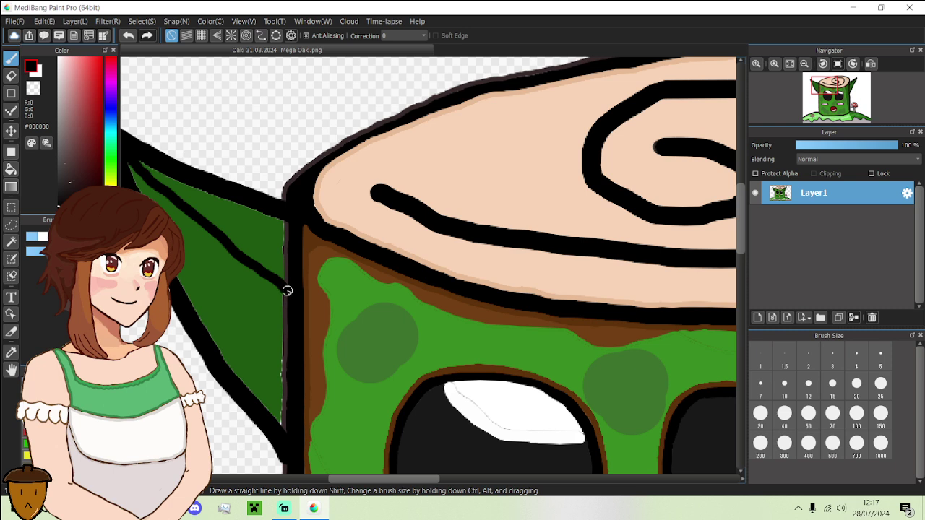
key(ctrl+z)
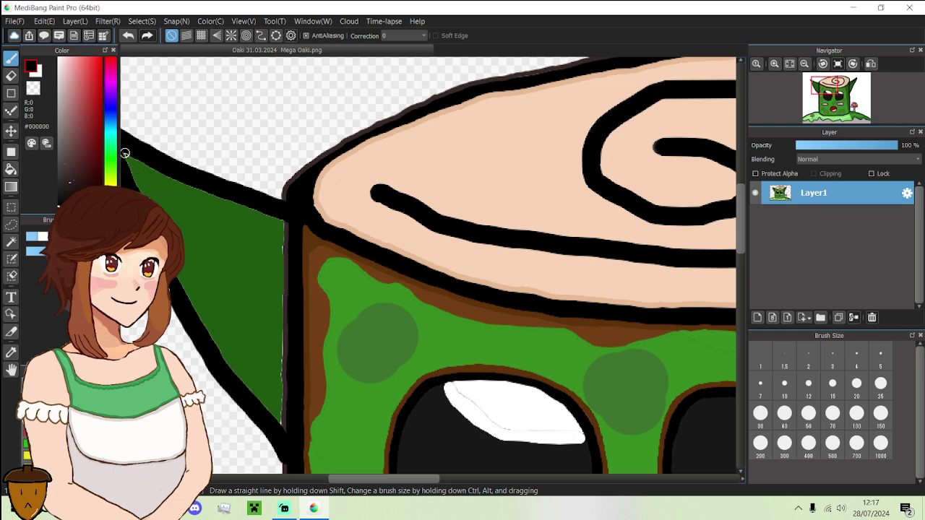
drag(125, 154, 282, 270)
scroll(292, 279, down, 5)
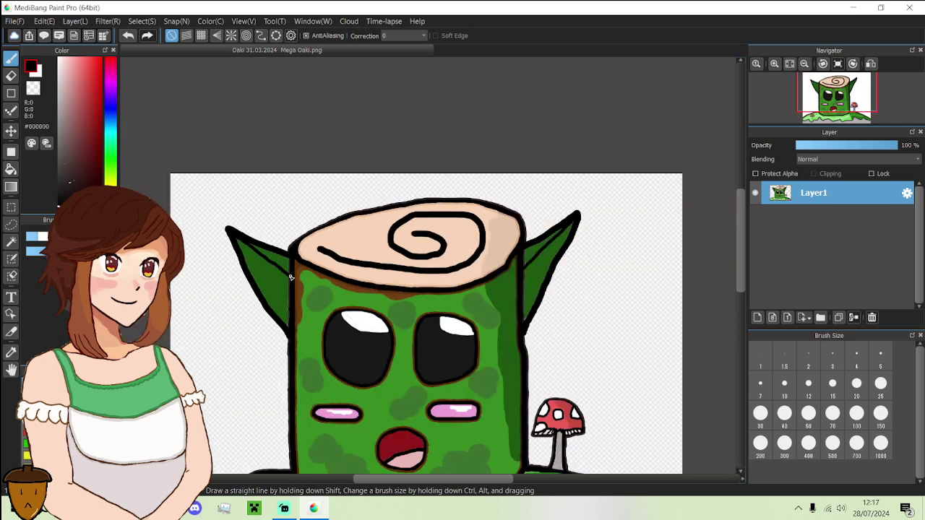
scroll(291, 279, up, 5)
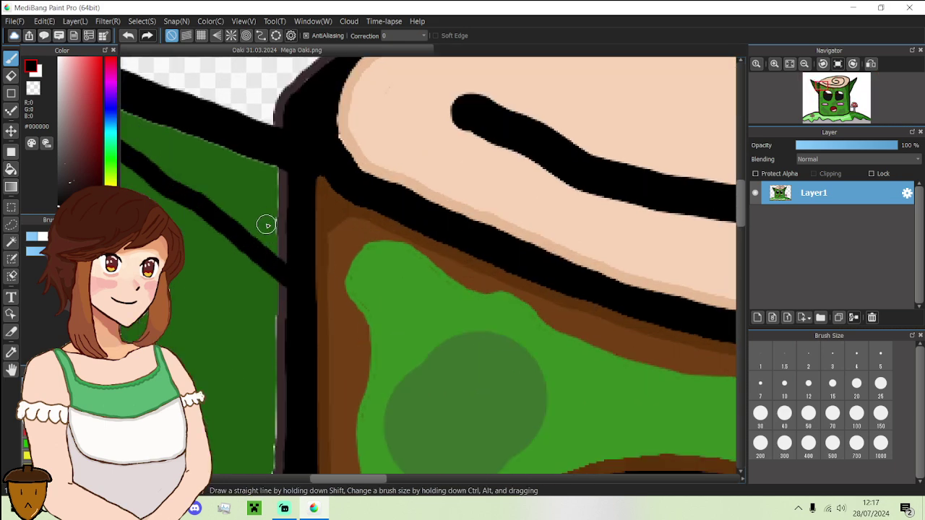
scroll(282, 207, down, 5)
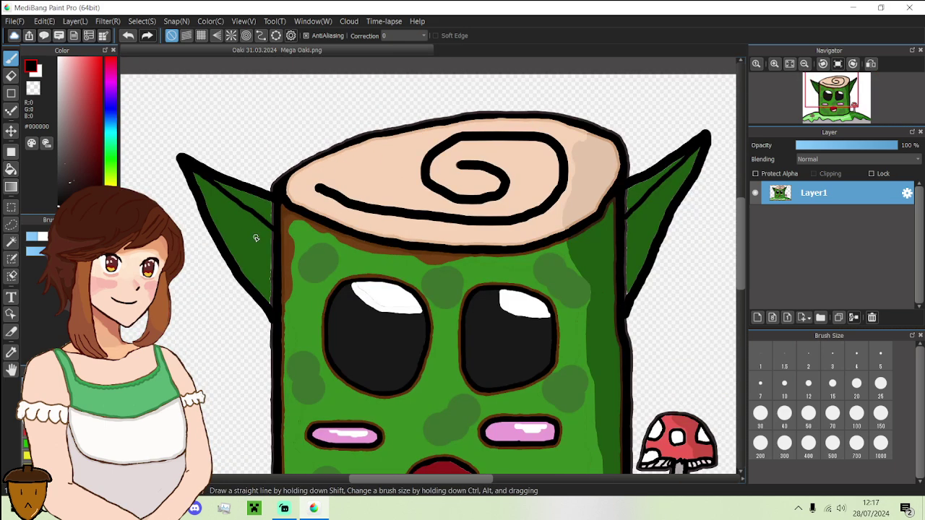
- Draw the black inner and outer outlines of a hoop earring on the left ear's lower edge
scroll(249, 230, up, 2)
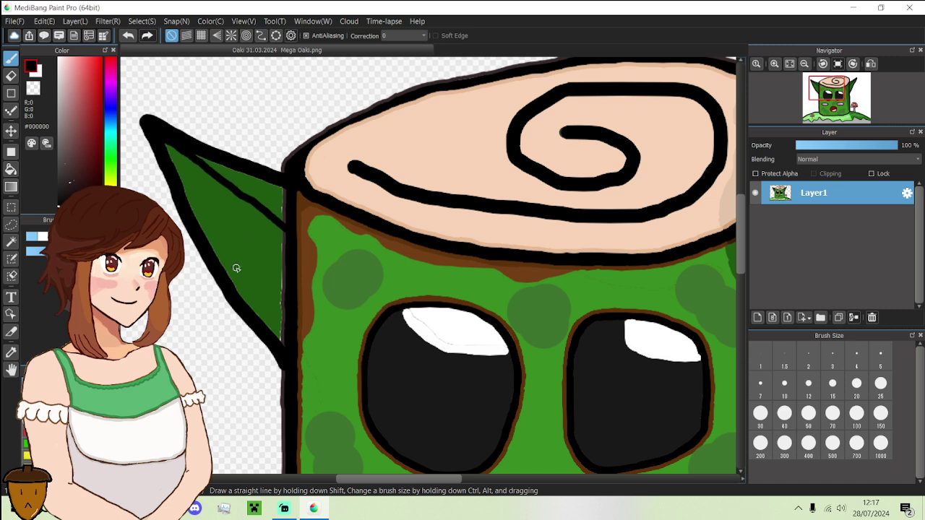
scroll(225, 281, up, 1)
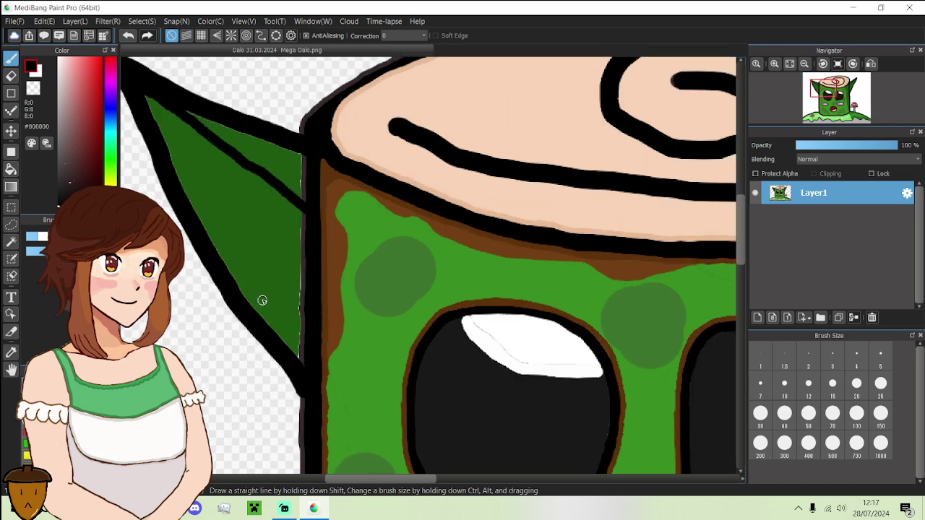
mouse_move(265, 298)
mouse_down()
mouse_move(270, 337)
mouse_move(249, 354)
mouse_move(230, 359)
mouse_move(221, 346)
mouse_move(229, 312)
mouse_up()
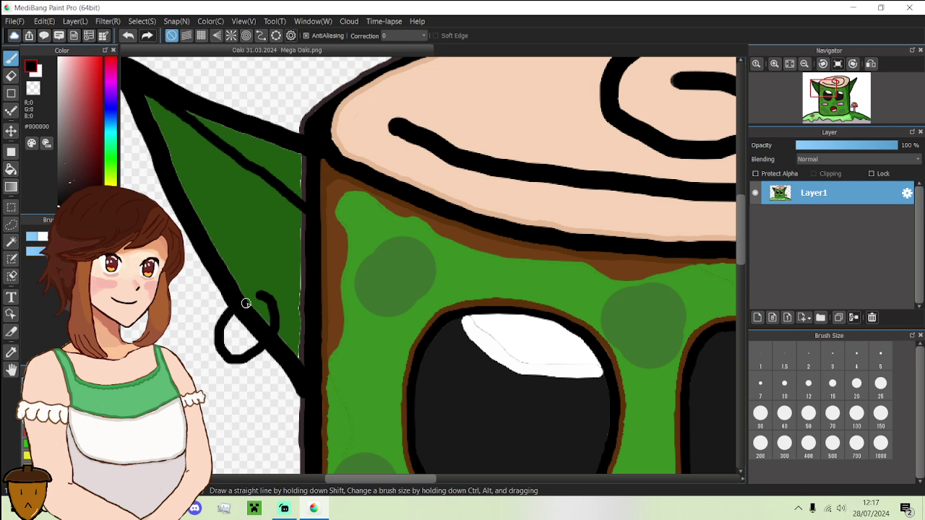
scroll(258, 297, up, 1)
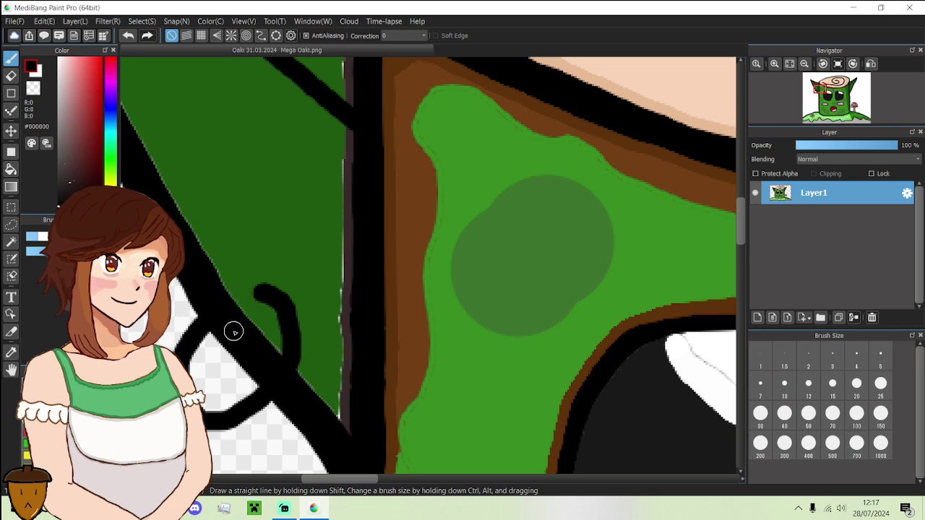
mouse_move(226, 334)
mouse_down()
mouse_move(214, 362)
mouse_move(223, 377)
mouse_move(244, 373)
mouse_move(254, 347)
mouse_move(237, 337)
mouse_up()
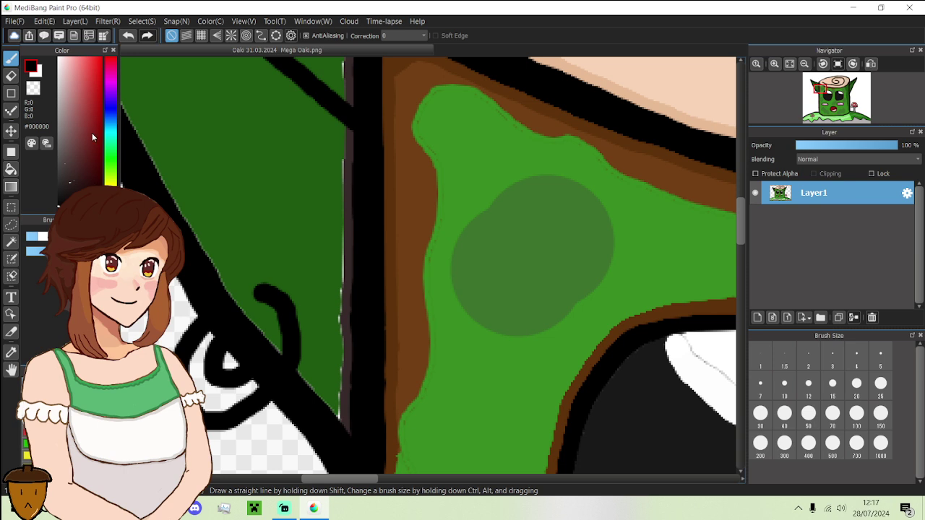
- Choose gold #E6B848 and paint the hoop earring between its black outlines, undoing the first stroke and redoing it
click(112, 179)
drag(85, 85, 89, 75)
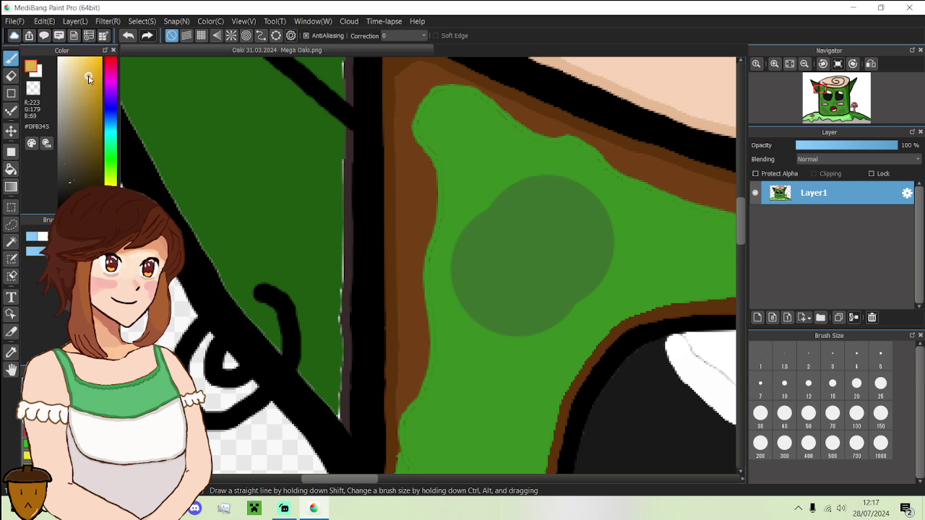
mouse_move(254, 313)
mouse_down()
mouse_move(261, 311)
mouse_move(272, 334)
mouse_move(269, 369)
mouse_move(211, 405)
mouse_move(190, 367)
mouse_move(209, 331)
mouse_move(229, 318)
mouse_up()
key(ctrl+z)
mouse_move(206, 337)
mouse_down()
mouse_move(189, 377)
mouse_move(221, 405)
mouse_move(275, 368)
mouse_move(283, 342)
mouse_move(260, 310)
mouse_move(244, 320)
mouse_move(258, 340)
mouse_move(253, 359)
mouse_move(239, 373)
mouse_move(216, 374)
mouse_up()
alt+click(266, 292)
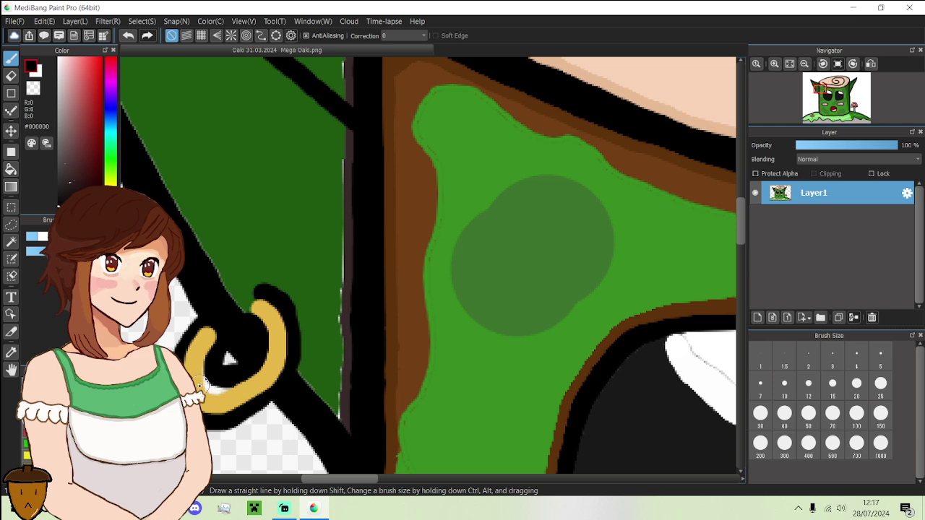
alt+click(201, 381)
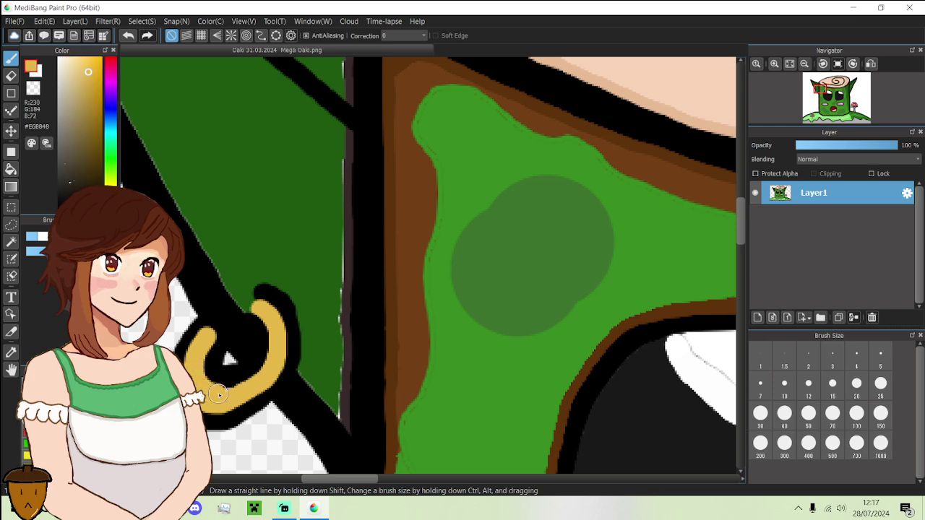
scroll(256, 377, down, 4)
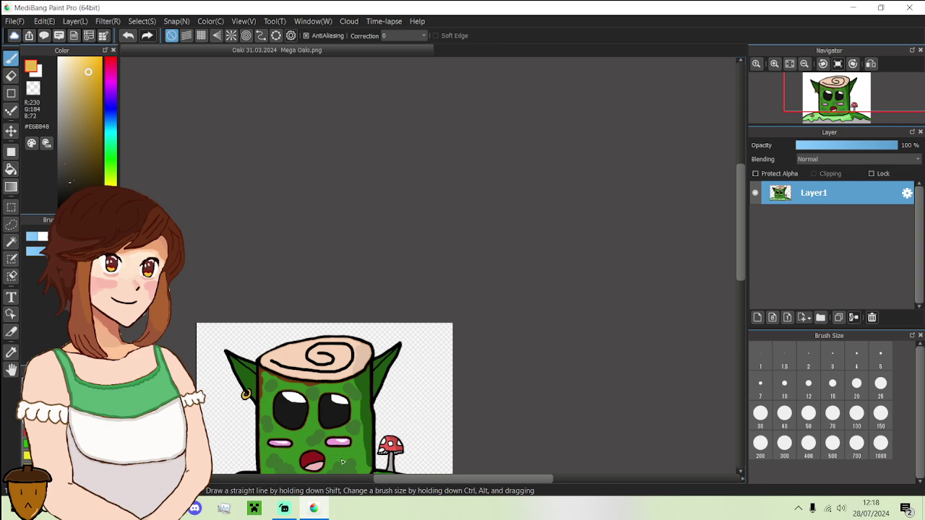
drag(738, 264, 737, 290)
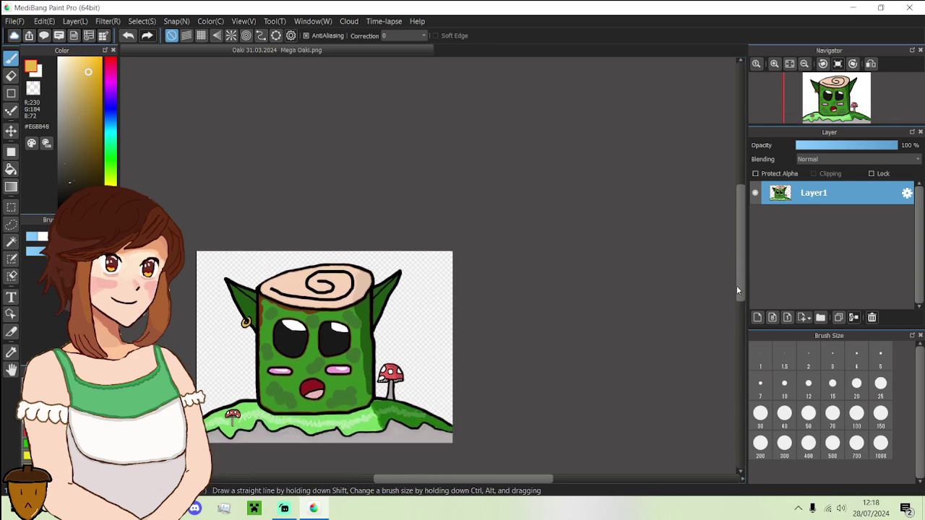
- Sample black from the right ear's fold line and add inner contour lines in the ear's lower part, undoing a misplaced stroke
scroll(305, 346, up, 2)
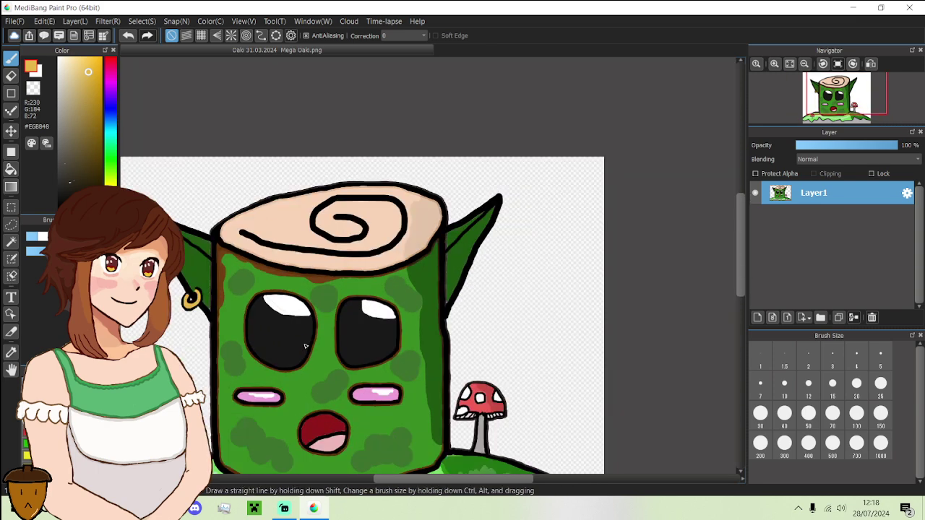
scroll(457, 251, up, 2)
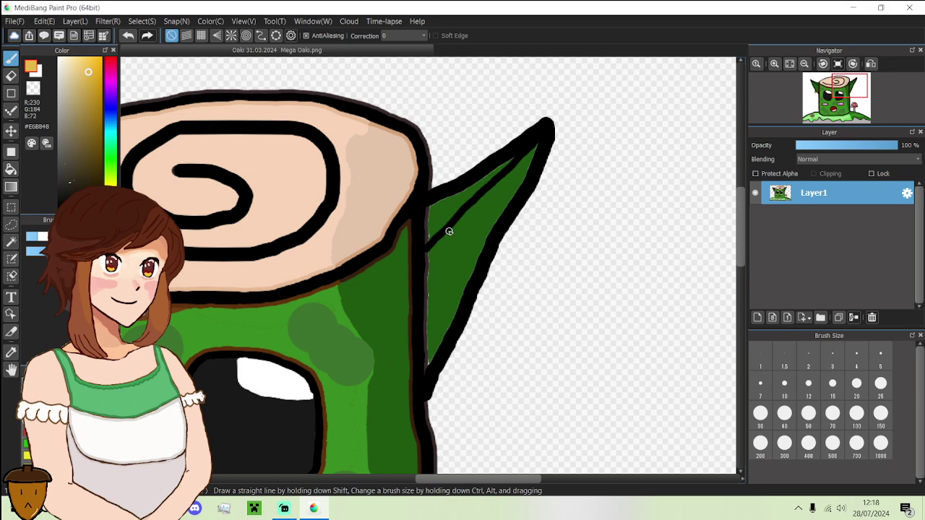
alt+click(448, 231)
scroll(495, 207, up, 2)
scroll(554, 99, down, 1)
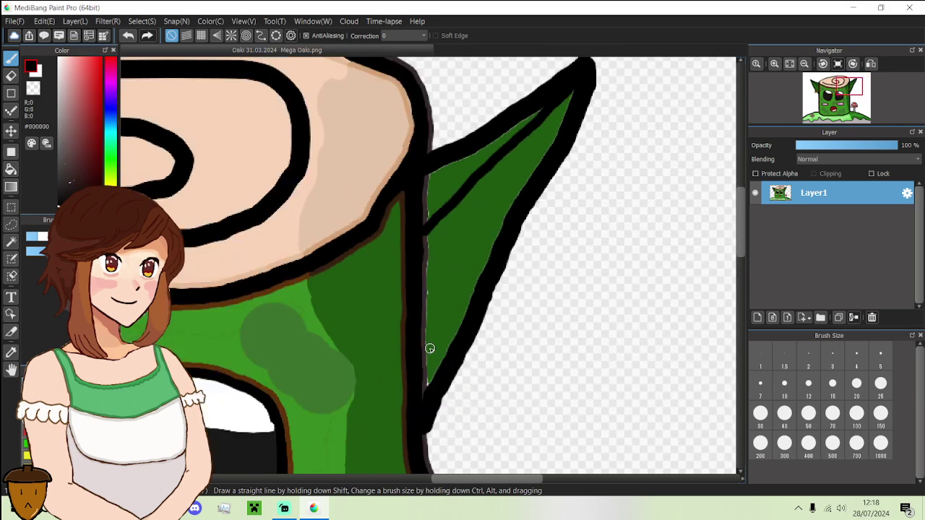
drag(424, 356, 467, 258)
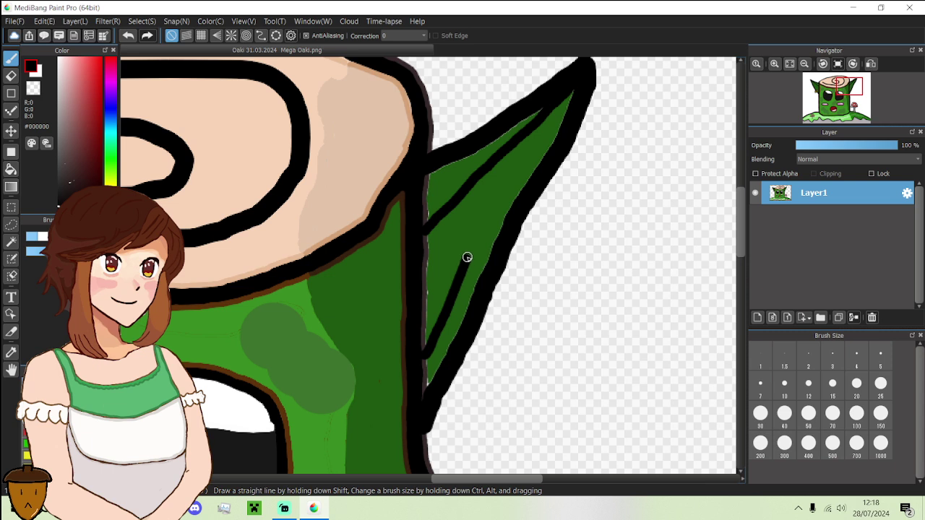
mouse_move(445, 301)
mouse_down()
mouse_move(449, 246)
mouse_move(467, 251)
mouse_move(478, 207)
mouse_move(506, 171)
mouse_up()
key(ctrl+z)
scroll(469, 249, down, 3)
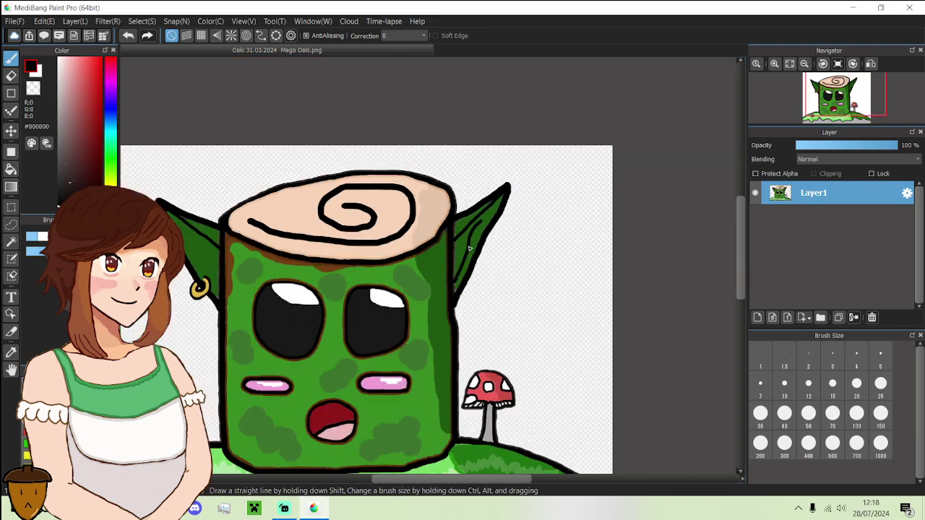
- Draw a black inner contour line in the left ear's lower part and extend its upper end with a short stroke
scroll(203, 251, up, 3)
scroll(203, 334, down, 1)
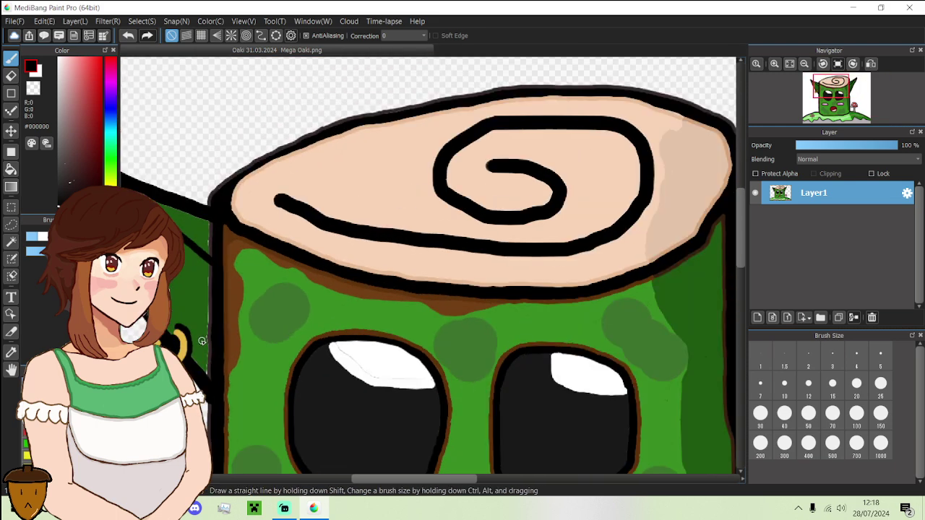
drag(203, 324, 184, 287)
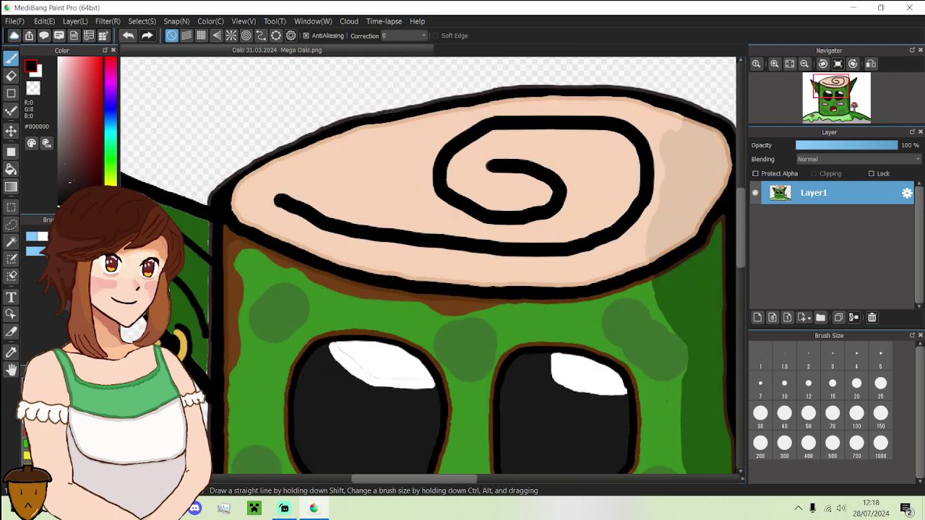
scroll(184, 288, down, 3)
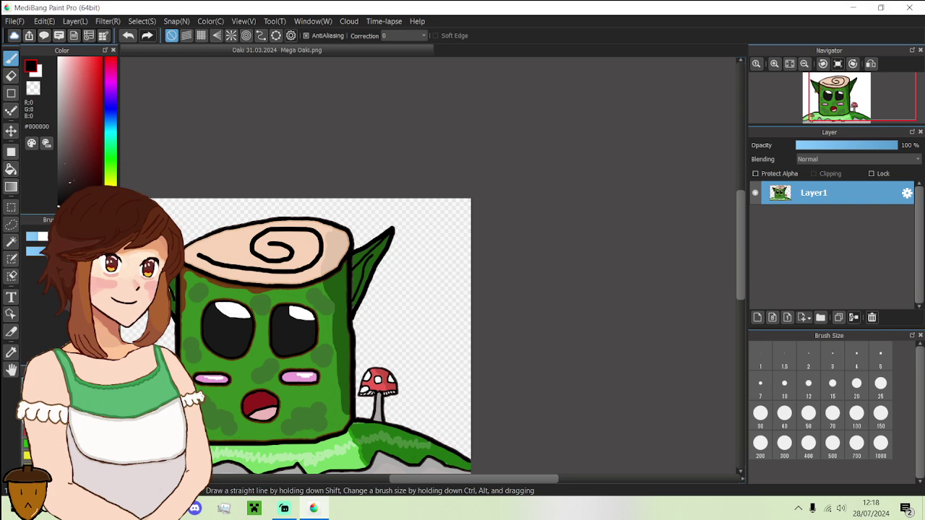
scroll(185, 287, up, 4)
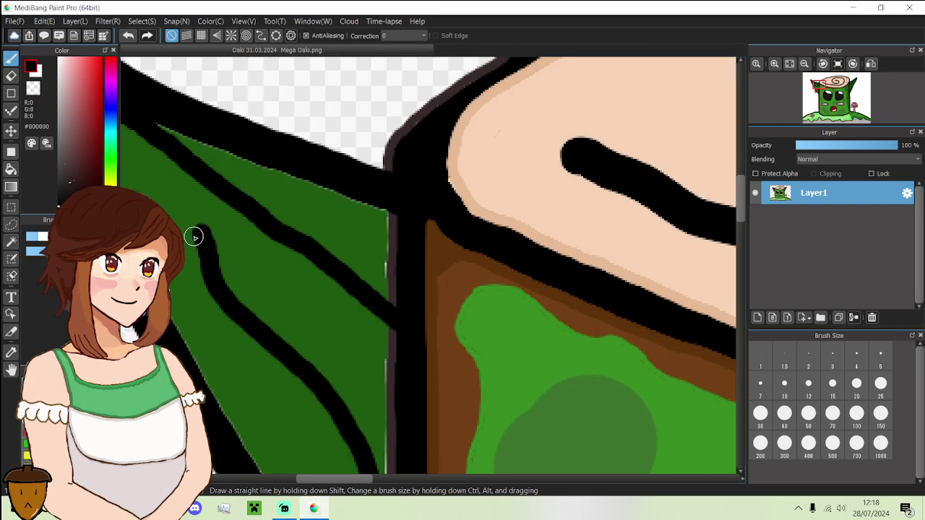
drag(198, 231, 175, 221)
scroll(184, 287, down, 4)
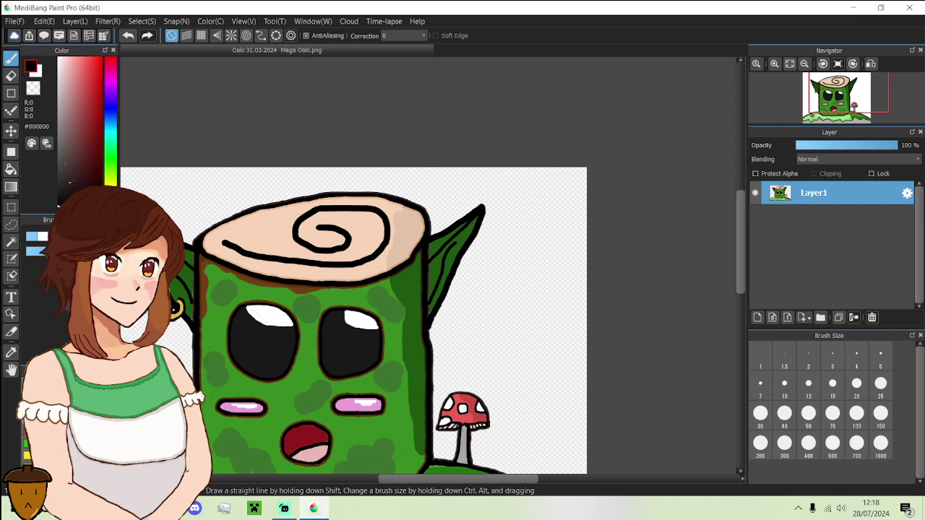
- Choose light green #A9D79D and fill the peach area of the log's cut top with it
scroll(276, 235, up, 2)
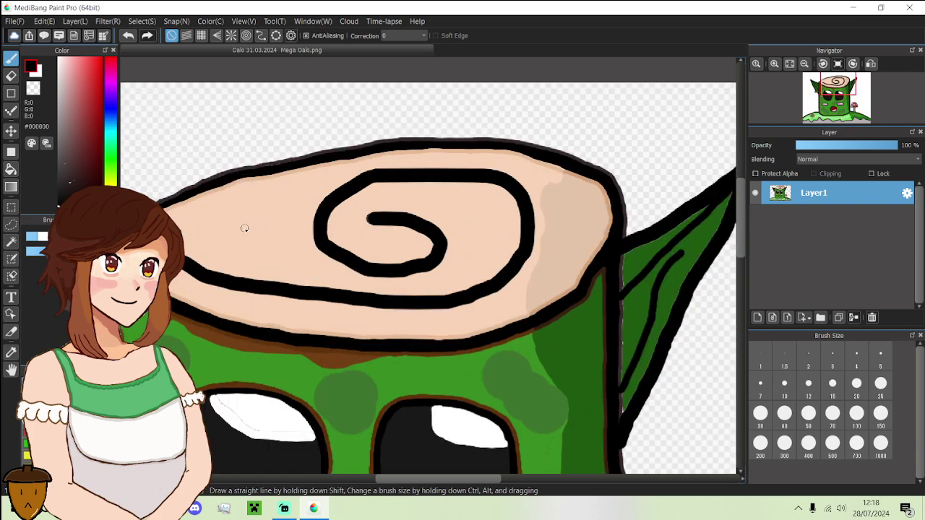
scroll(244, 228, down, 3)
alt+click(251, 226)
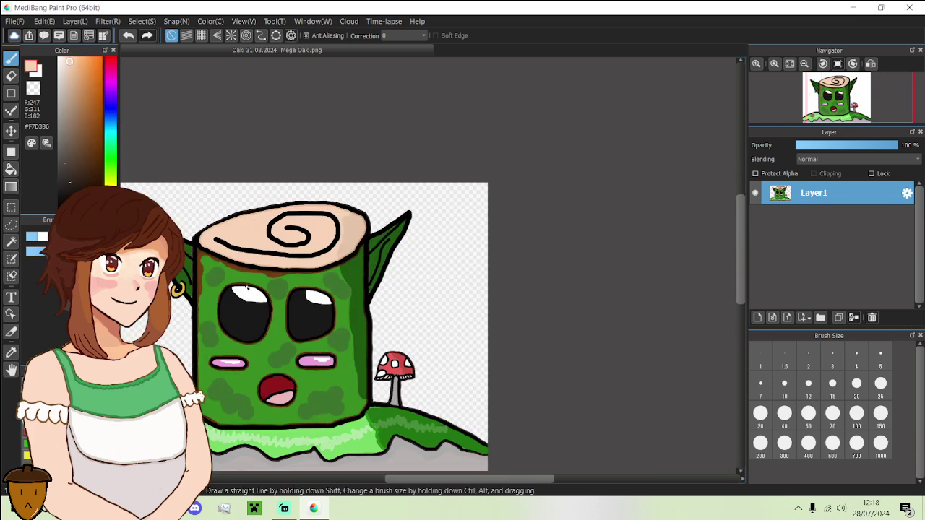
alt+click(245, 283)
drag(76, 98, 70, 83)
click(11, 168)
click(262, 226)
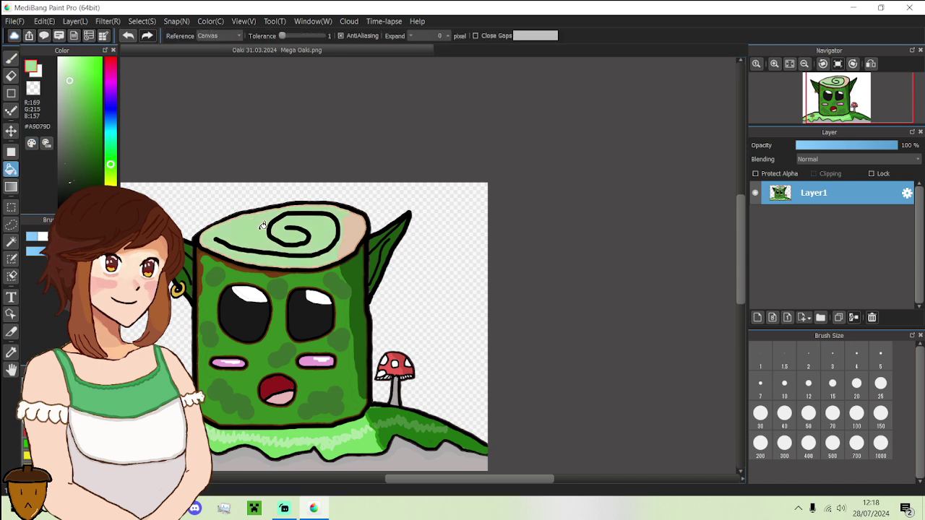
- Choose the slightly darker green #98C88C and fill the cut top's shaded right part and its remaining peach rim
click(71, 90)
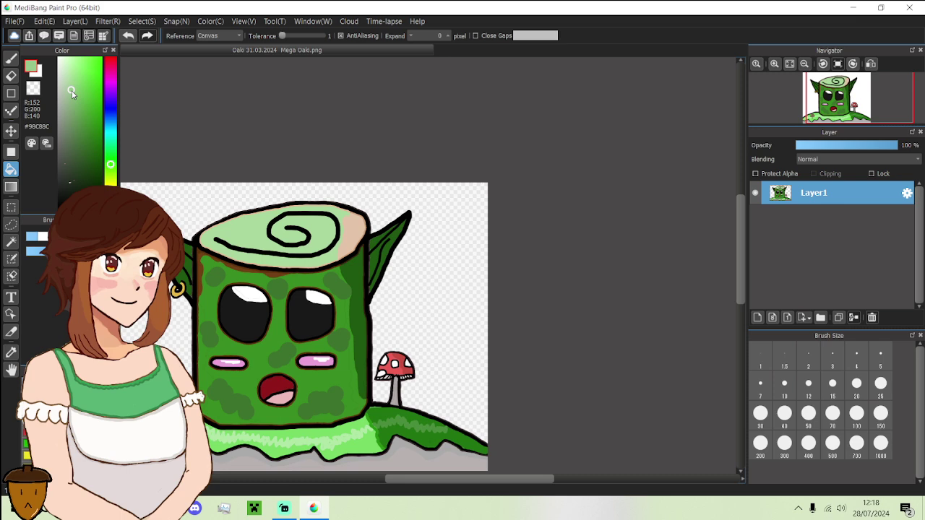
click(354, 226)
scroll(341, 261, up, 1)
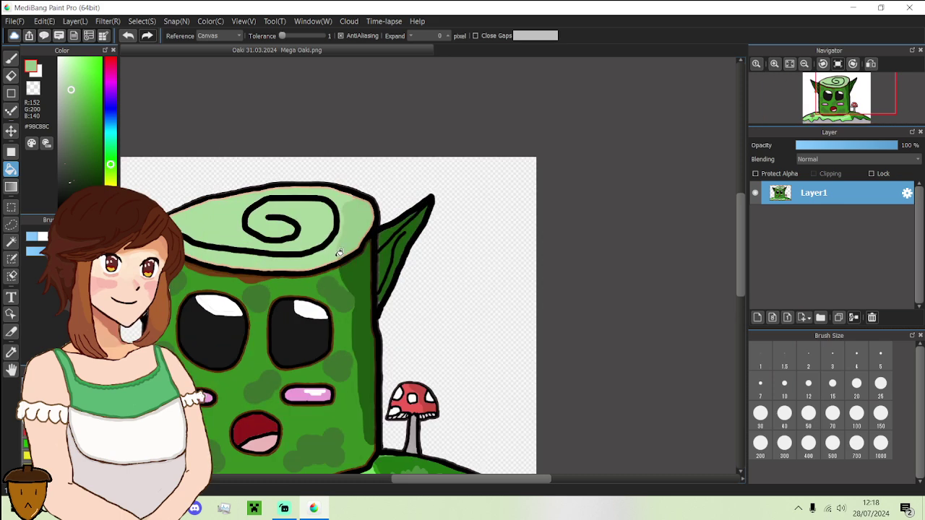
scroll(227, 211, up, 2)
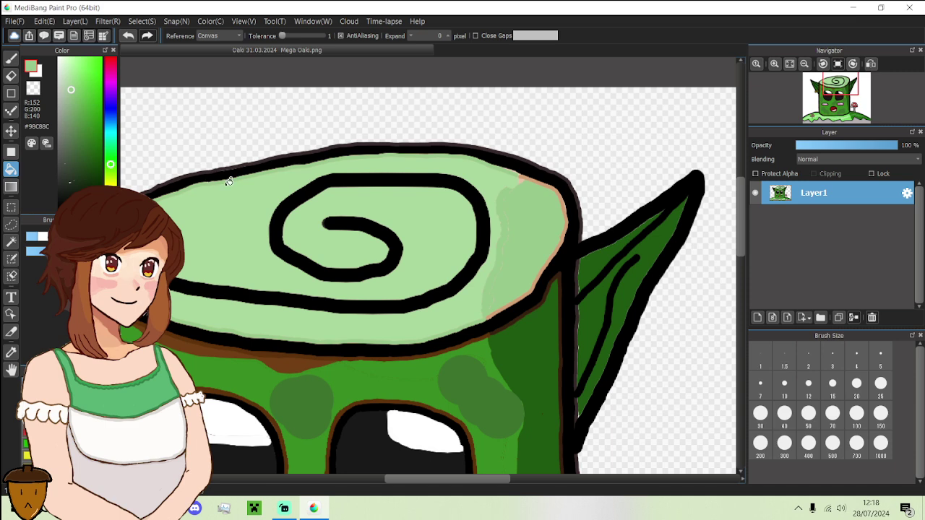
click(530, 174)
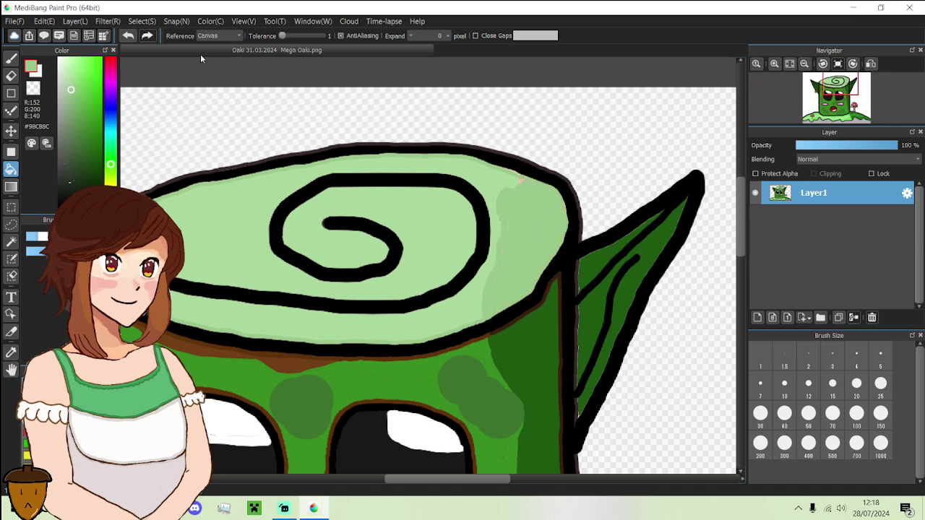
scroll(221, 205, down, 2)
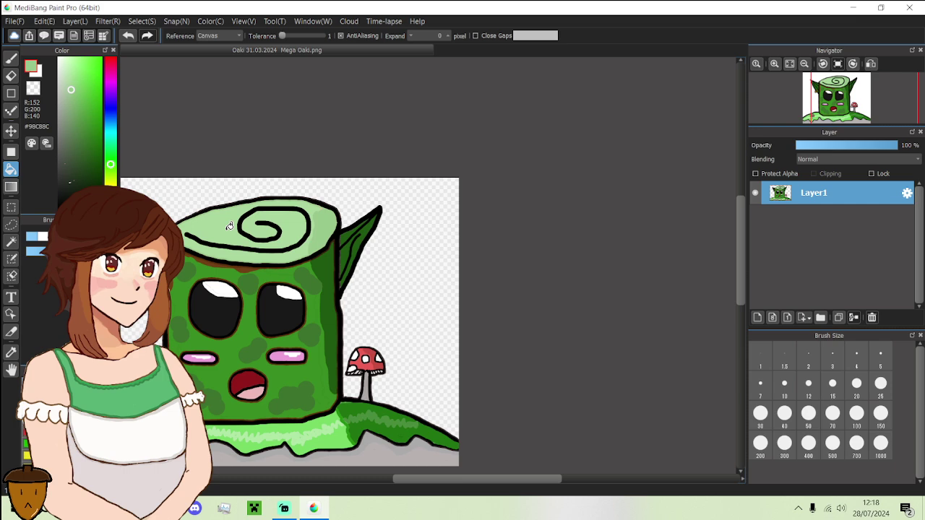
scroll(229, 226, down, 1)
scroll(192, 320, up, 2)
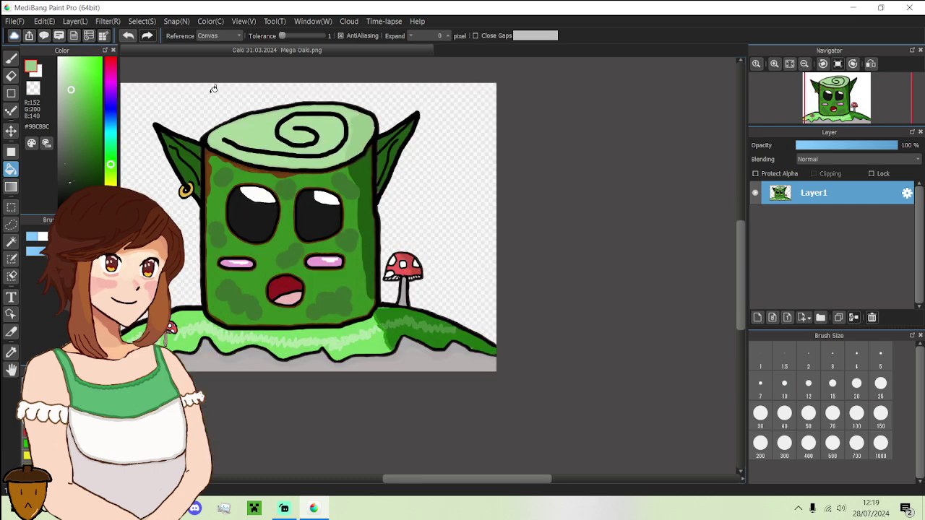
- Brush a black outline of a small bolt at the cut top's left corner and fill it with grey #A29B9B
scroll(214, 101, up, 3)
alt+click(196, 227)
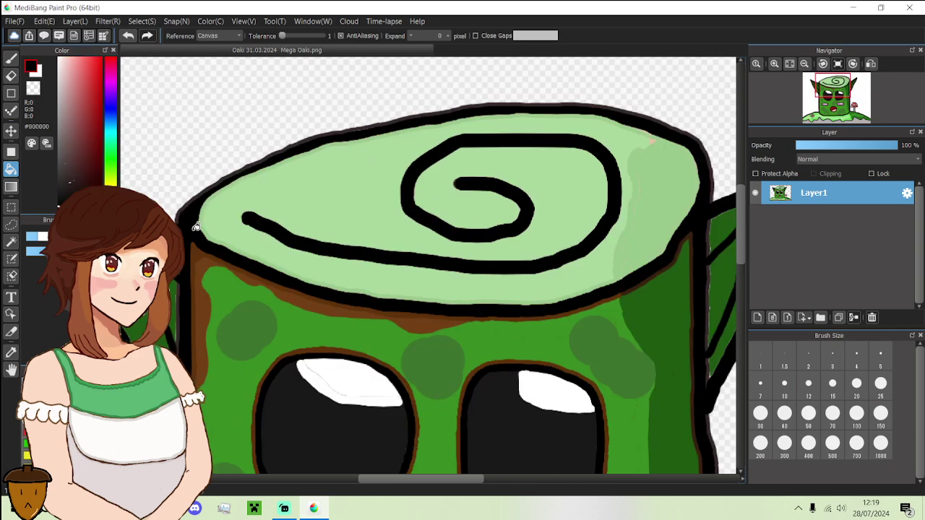
click(12, 59)
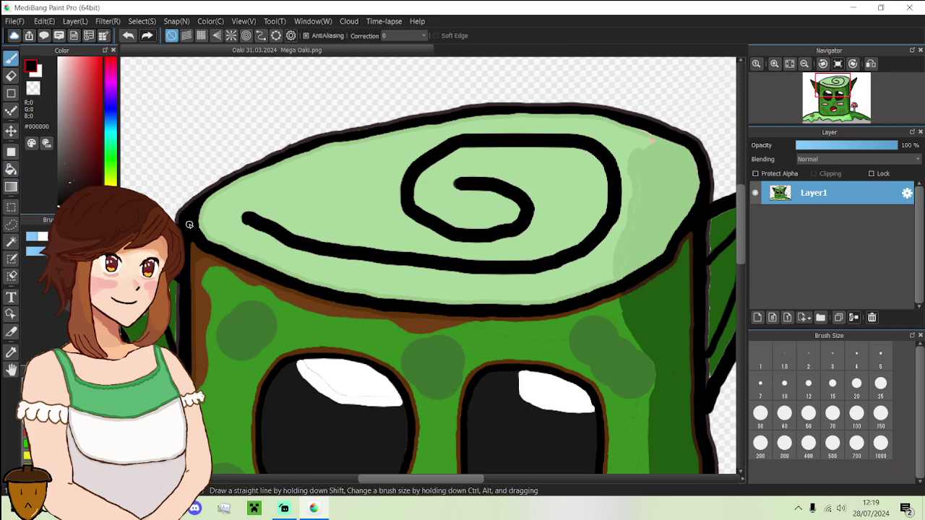
scroll(188, 229, up, 2)
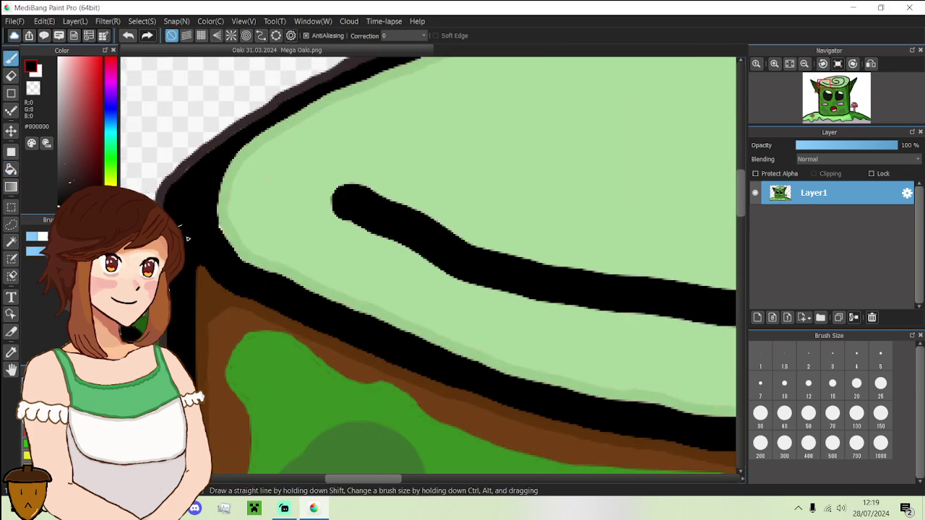
mouse_move(204, 233)
mouse_down()
mouse_move(243, 211)
mouse_move(220, 177)
mouse_up()
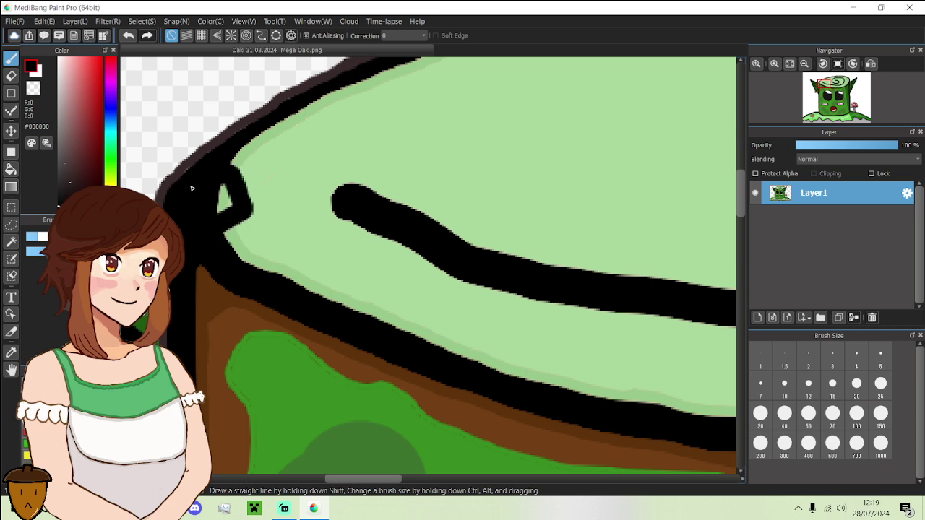
drag(98, 114, 60, 114)
mouse_move(230, 185)
mouse_down()
mouse_move(185, 203)
mouse_move(206, 218)
mouse_move(226, 206)
mouse_move(197, 210)
mouse_move(239, 199)
mouse_up()
- Sample black and outline a matching small bolt at the cut top's right corner, beside the right ear
alt+click(238, 198)
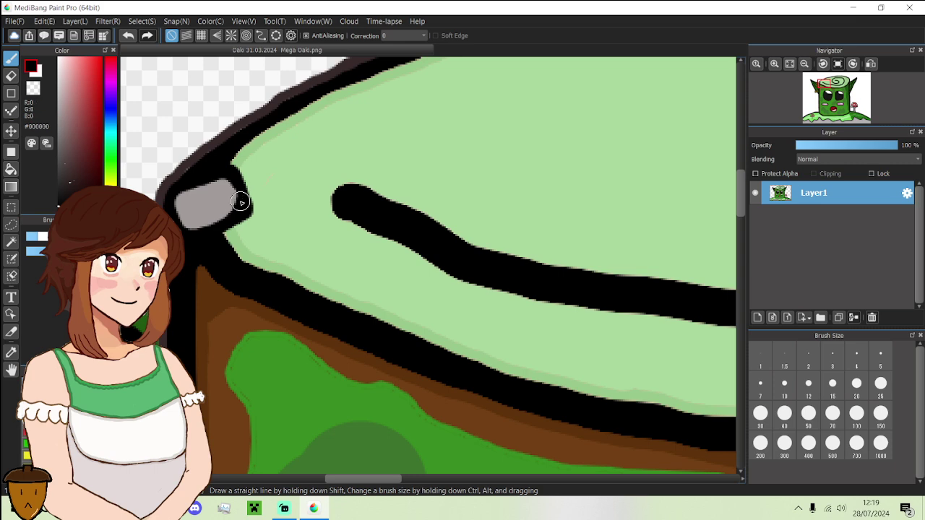
scroll(235, 201, down, 5)
scroll(466, 196, up, 4)
scroll(461, 194, up, 2)
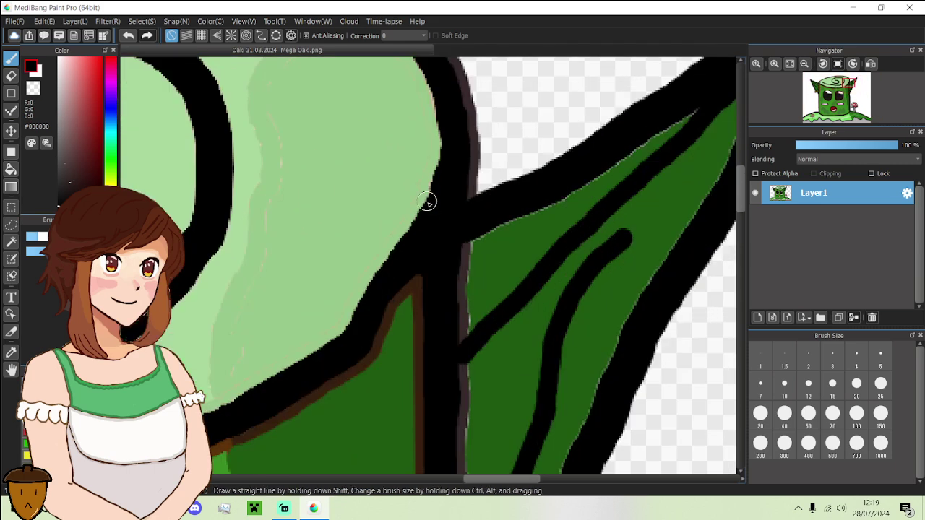
drag(415, 208, 425, 183)
scroll(463, 179, down, 5)
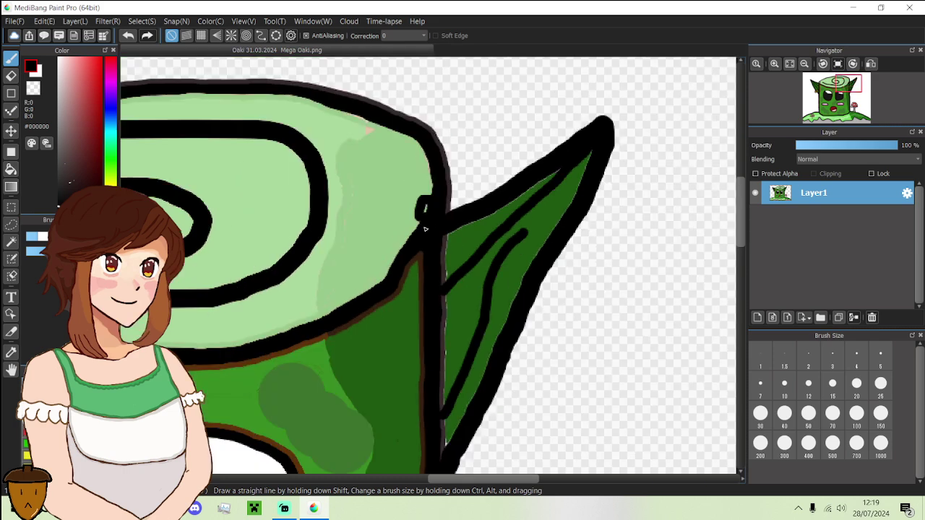
- Sample grey #A29B9B from the left bolt and paint the inside of the right bolt
scroll(202, 145, up, 3)
alt+click(616, 135)
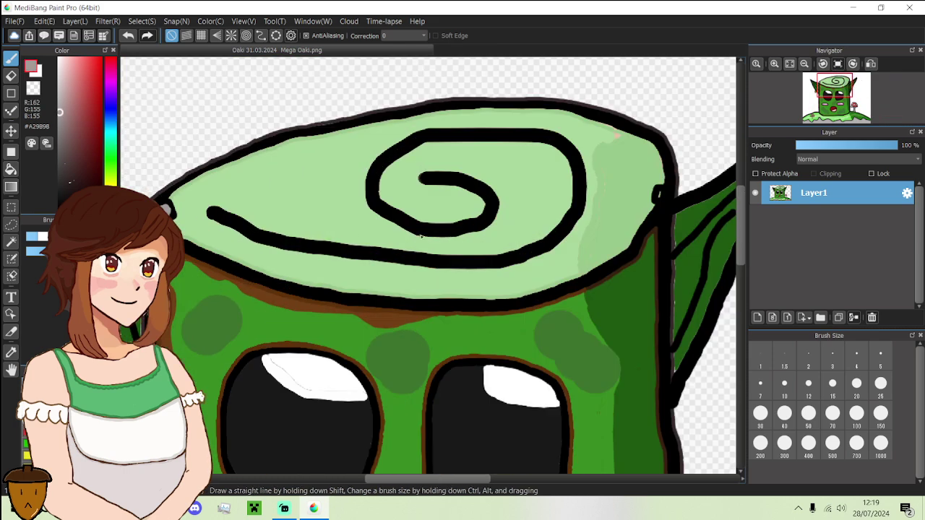
scroll(571, 225, down, 4)
scroll(596, 213, up, 6)
mouse_move(606, 210)
mouse_down()
mouse_move(642, 218)
mouse_move(636, 229)
mouse_move(614, 224)
mouse_move(642, 230)
mouse_move(644, 208)
mouse_move(609, 213)
mouse_up()
scroll(610, 213, down, 5)
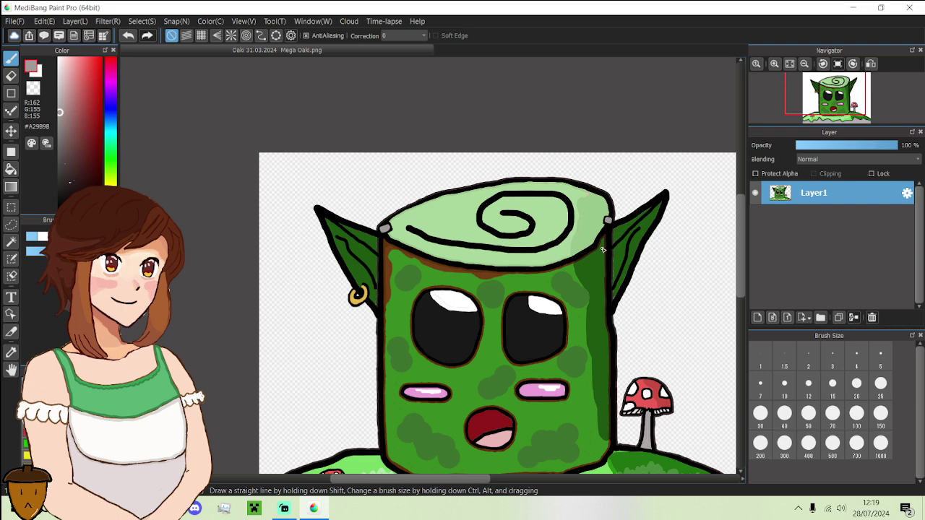
scroll(603, 249, down, 1)
scroll(444, 186, up, 4)
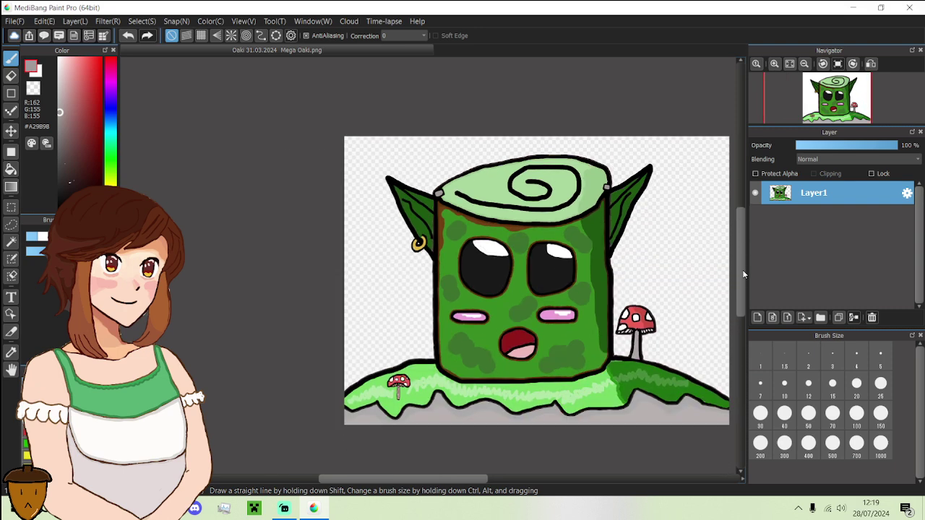
- Extend the left bolt's grey corners and cover the excess black outline beside it with the rim's darker green
scroll(444, 186, up, 4)
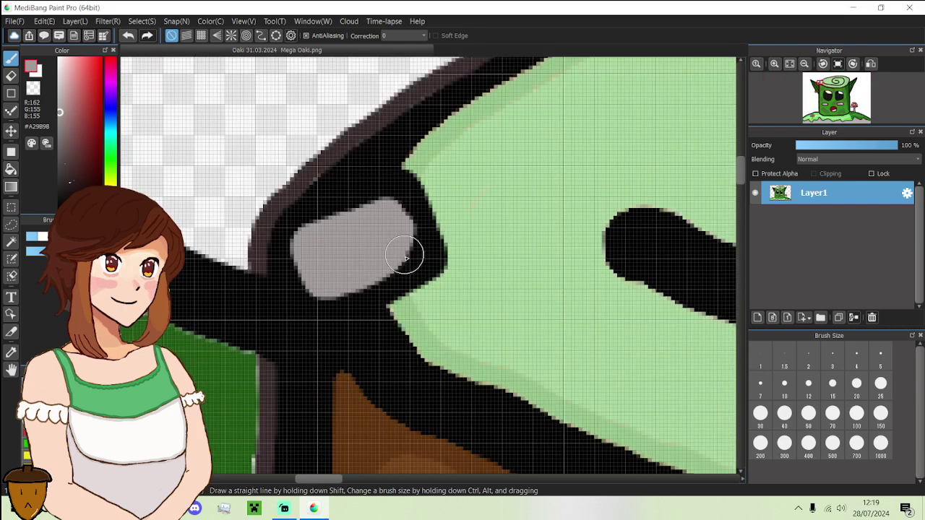
alt+click(415, 267)
mouse_move(404, 274)
mouse_down()
mouse_move(374, 202)
mouse_move(379, 221)
mouse_up()
alt+click(406, 313)
mouse_move(406, 315)
mouse_down()
mouse_move(411, 242)
mouse_move(401, 170)
mouse_move(432, 187)
mouse_move(438, 221)
mouse_move(427, 274)
mouse_move(449, 302)
mouse_up()
- Sample light green #A9D79D and touch up the cut top's surface beside the left bolt
alt+click(432, 189)
scroll(449, 302, down, 3)
scroll(448, 286, up, 5)
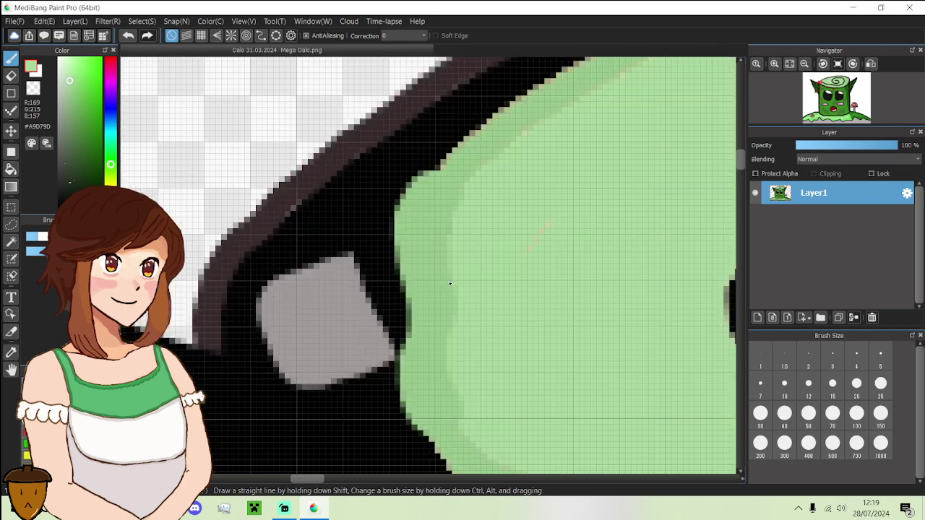
scroll(481, 202, down, 1)
mouse_move(487, 173)
mouse_down()
mouse_move(469, 241)
mouse_move(484, 353)
mouse_move(501, 378)
mouse_move(476, 321)
mouse_move(467, 214)
mouse_move(533, 136)
mouse_up()
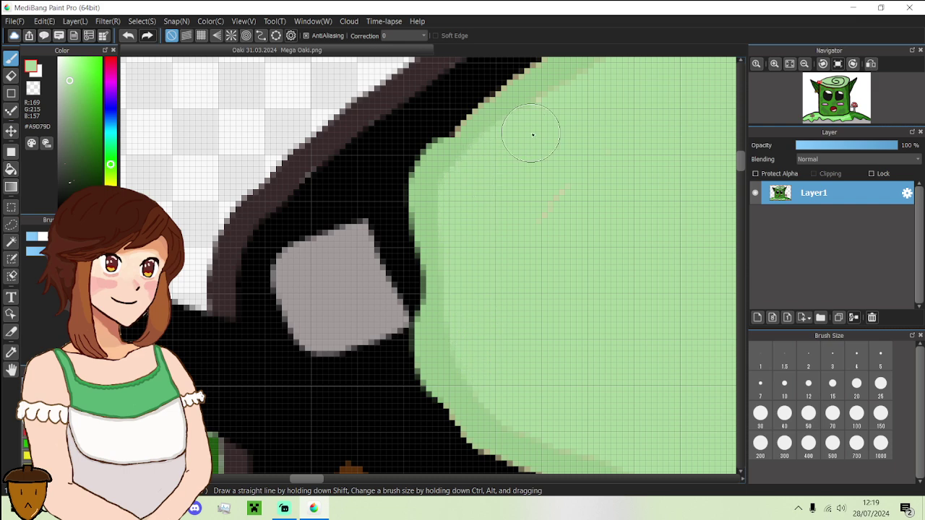
- Set the brush size to 4 and touch up the left bolt's outline in black, undoing a stray light green dab
scroll(475, 249, down, 2)
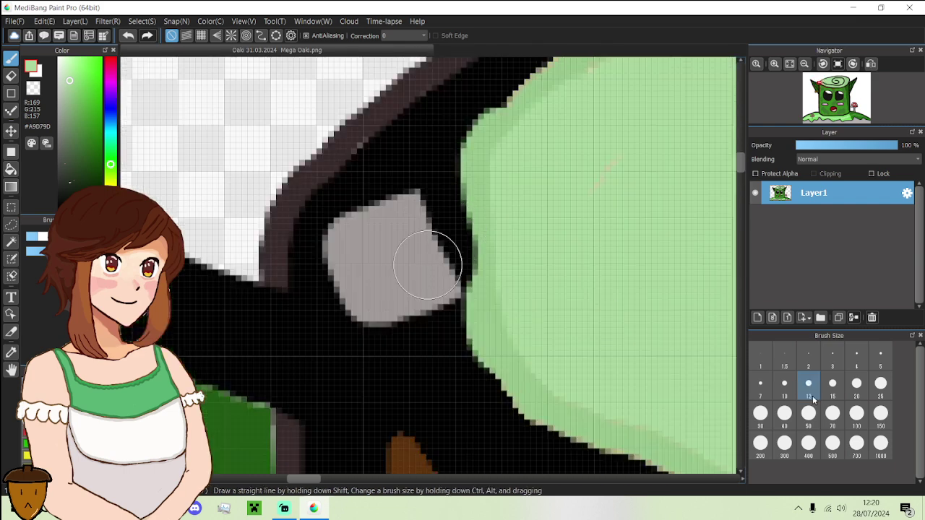
click(859, 350)
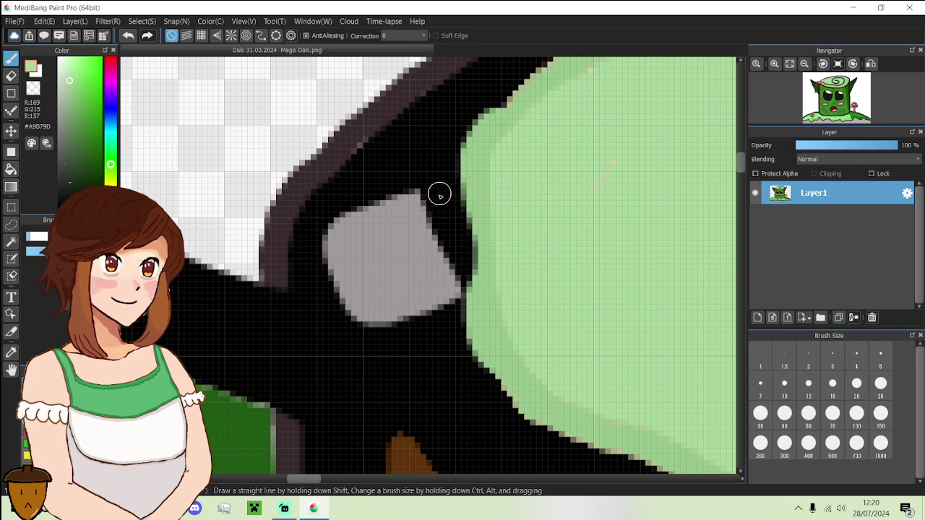
click(450, 223)
key(ctrl+z)
alt+click(454, 224)
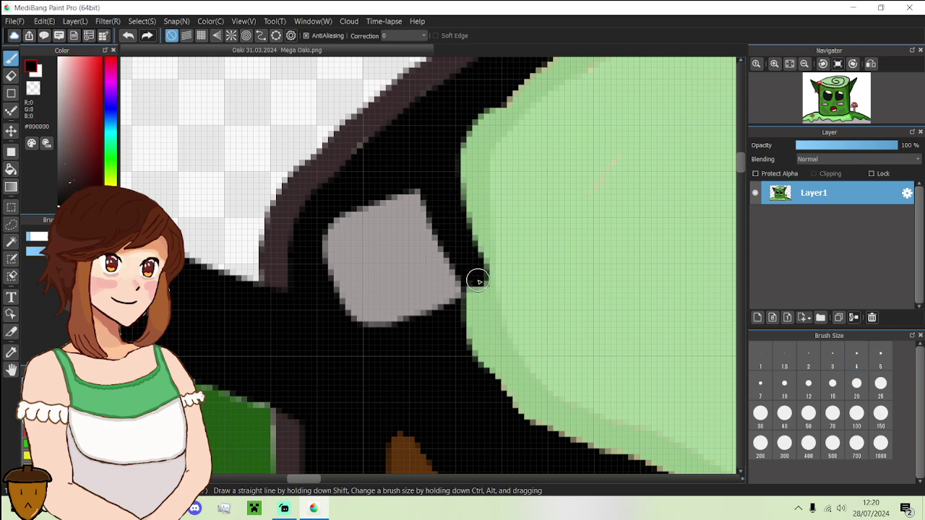
scroll(438, 326, down, 5)
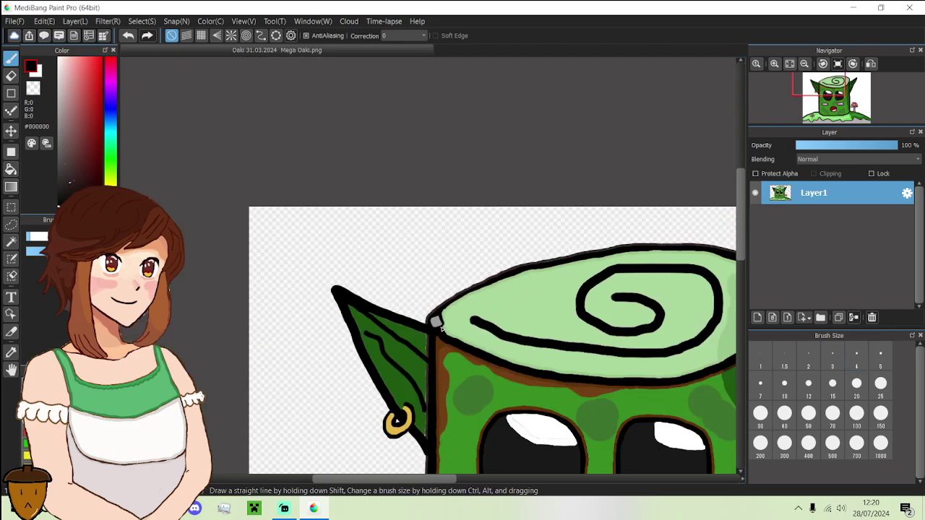
- Check the bolts and ears, sample the ear's dark green #1E5B10 and switch to the Bucket tool
scroll(440, 329, down, 1)
scroll(613, 310, up, 6)
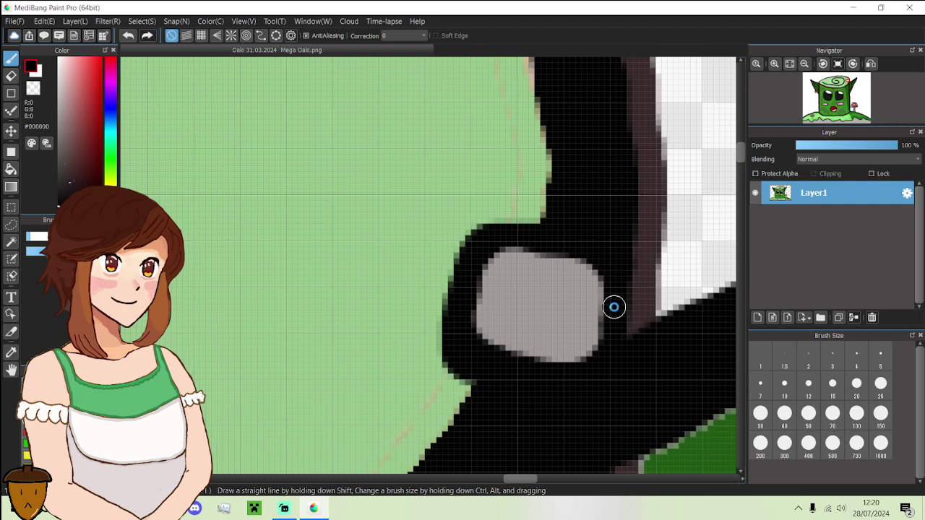
scroll(613, 307, down, 4)
scroll(629, 320, up, 5)
alt+click(624, 320)
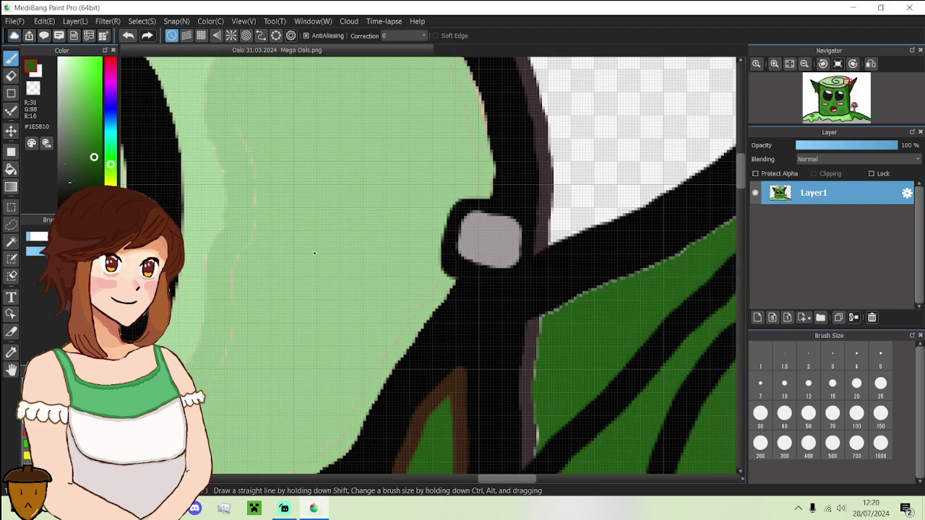
click(11, 169)
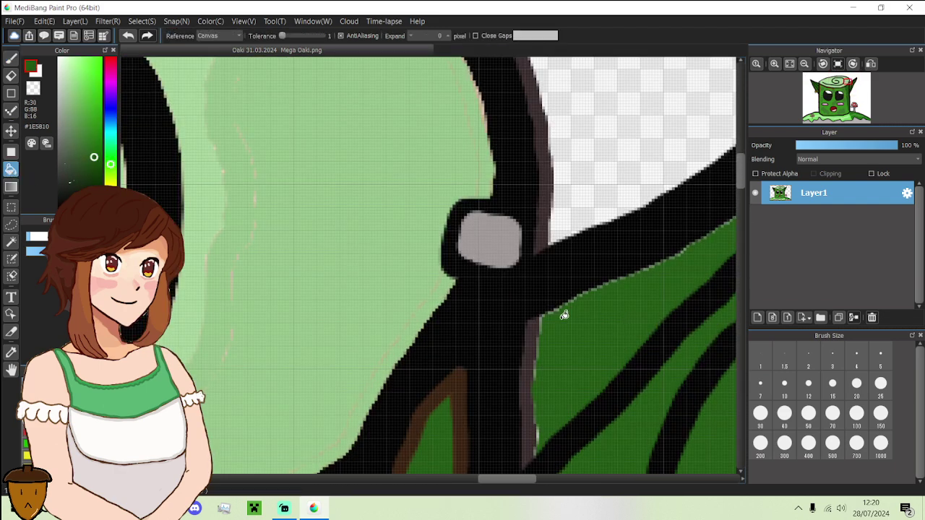
scroll(575, 318, down, 3)
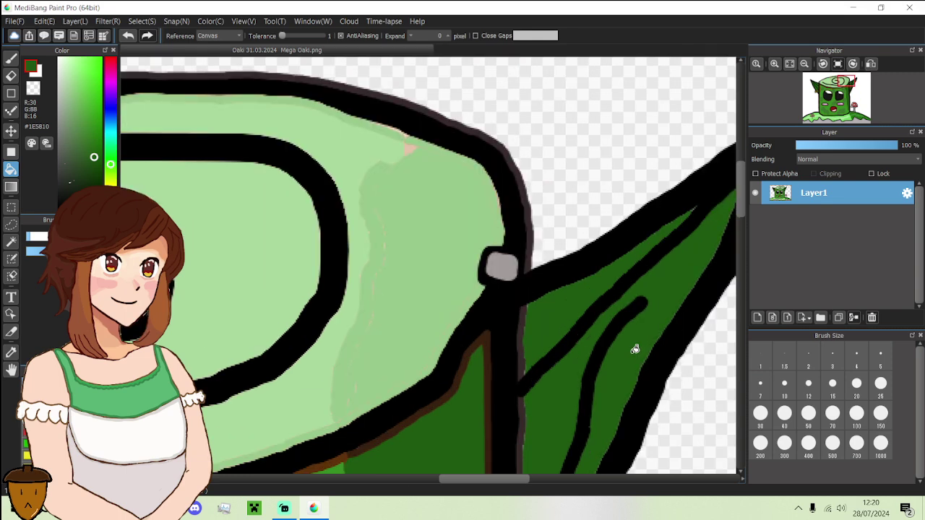
scroll(634, 349, down, 5)
scroll(470, 357, up, 6)
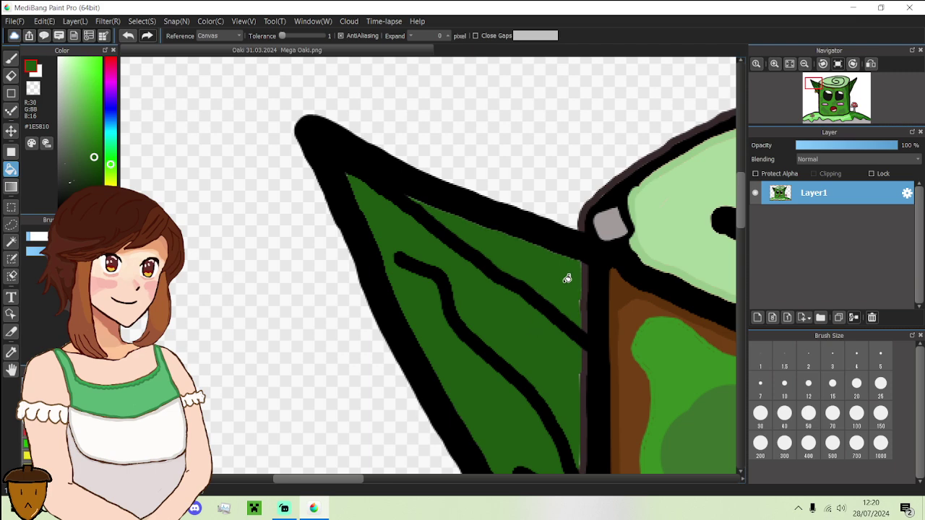
scroll(567, 279, down, 4)
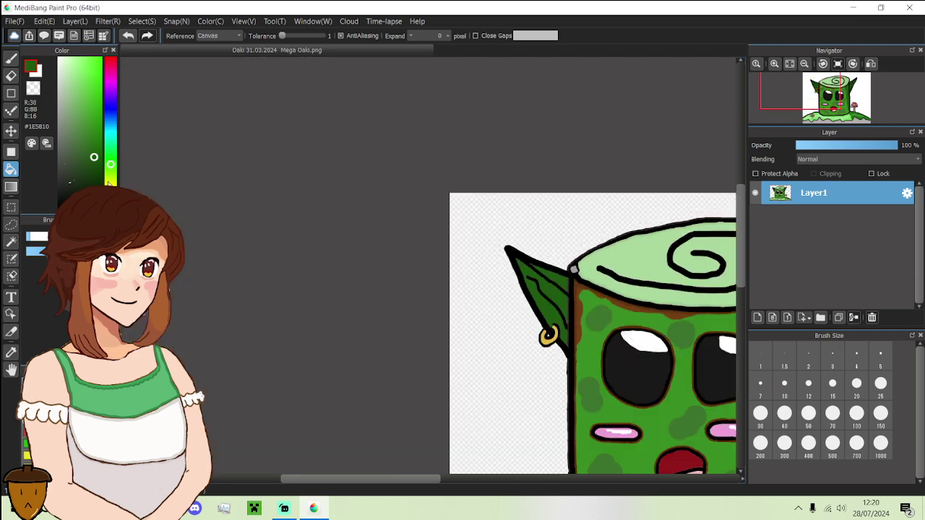
- Try darker greens #1F4B14 and #1D4613 as fills for the upper inner sections of the ears
click(90, 165)
scroll(533, 276, up, 4)
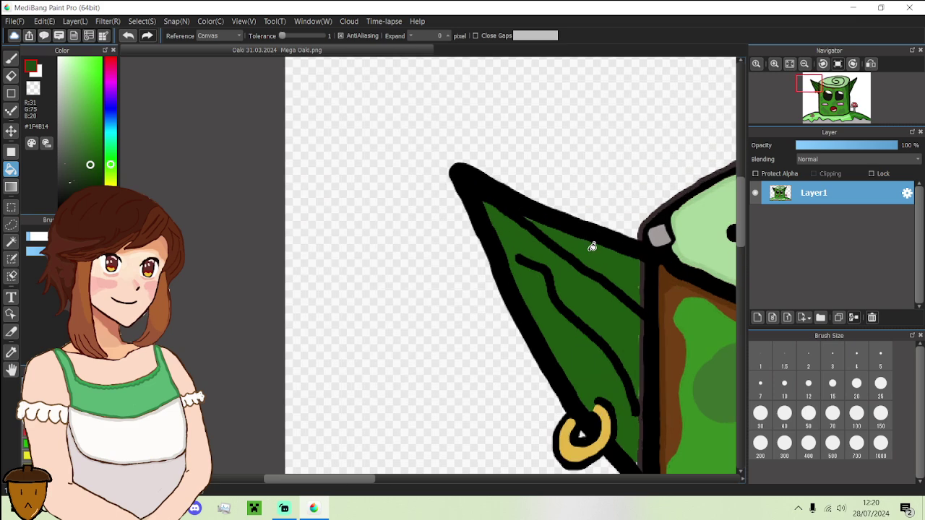
click(593, 253)
scroll(593, 253, down, 4)
scroll(663, 262, up, 5)
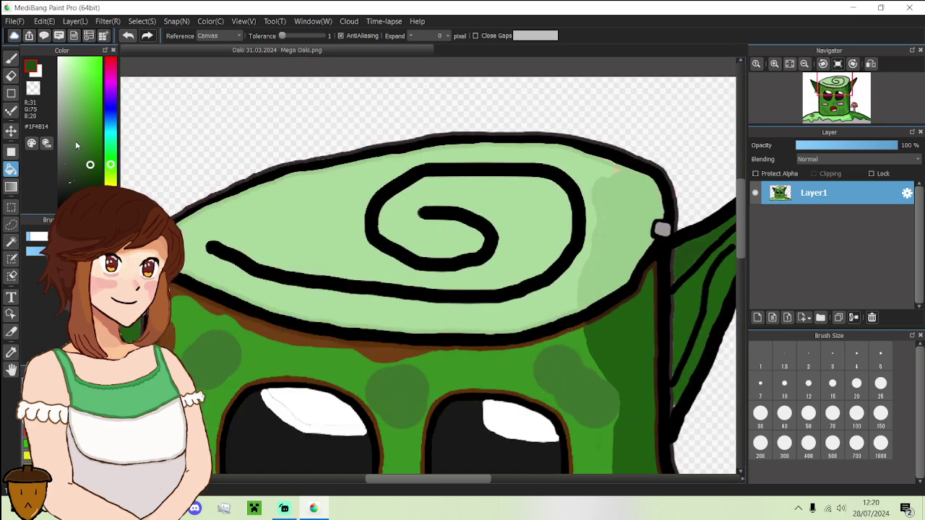
click(90, 169)
scroll(687, 258, down, 4)
scroll(481, 244, up, 5)
scroll(448, 259, down, 4)
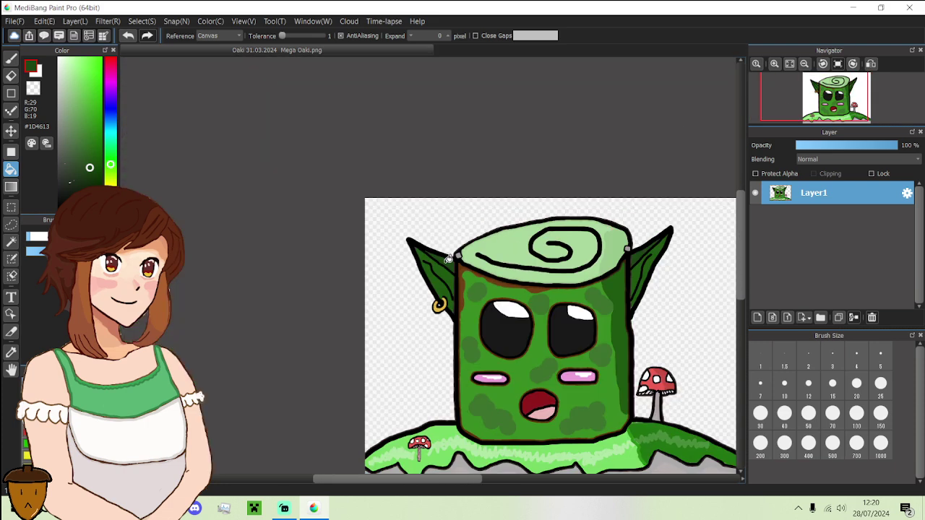
- Fill the upper inner section of both ears with very dark green #132E0C
drag(88, 169, 90, 182)
scroll(448, 260, up, 3)
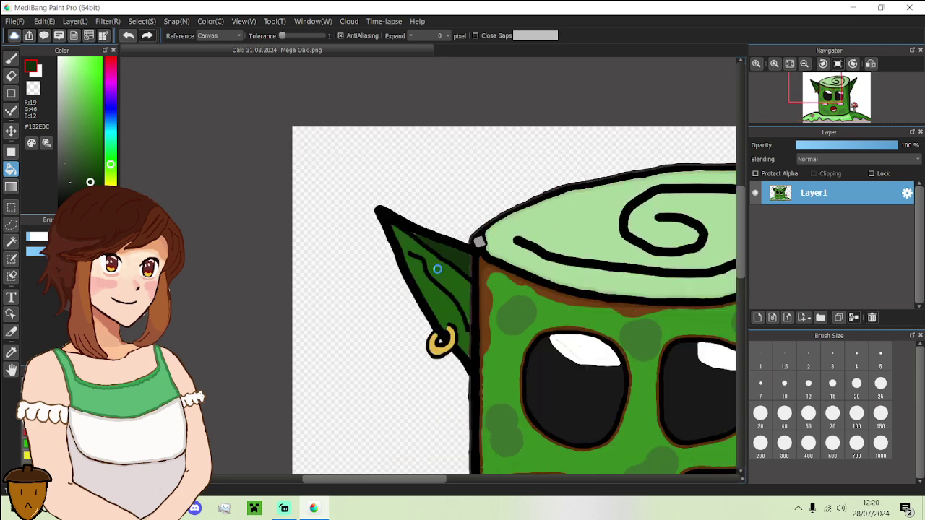
scroll(436, 268, down, 5)
scroll(447, 303, up, 5)
click(607, 253)
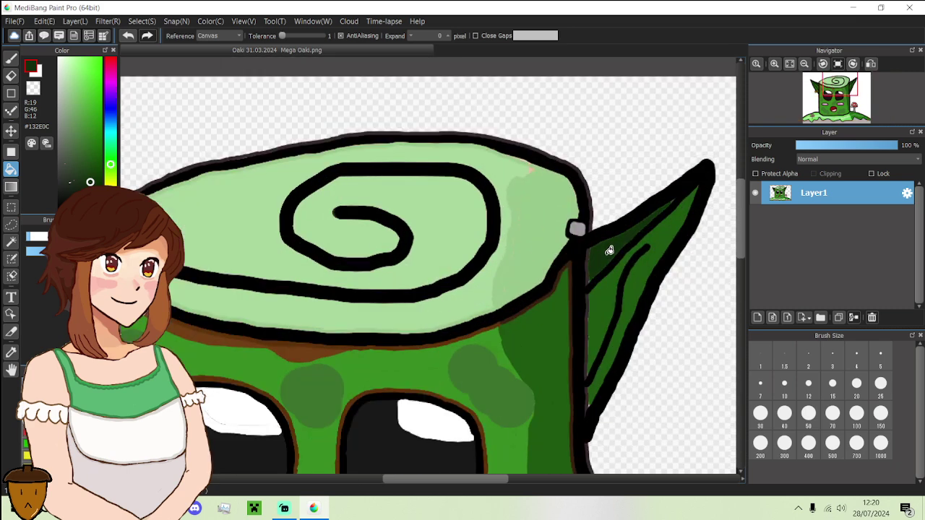
scroll(609, 249, down, 3)
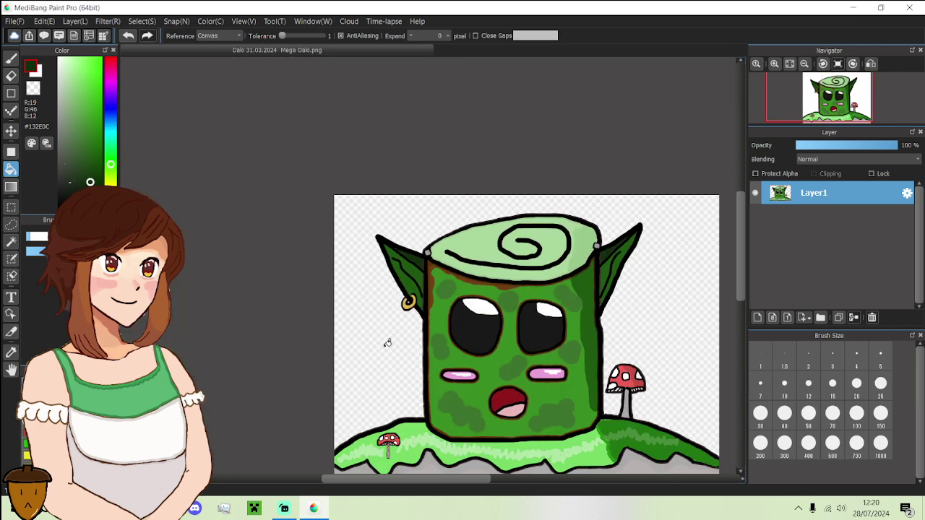
scroll(402, 344, down, 2)
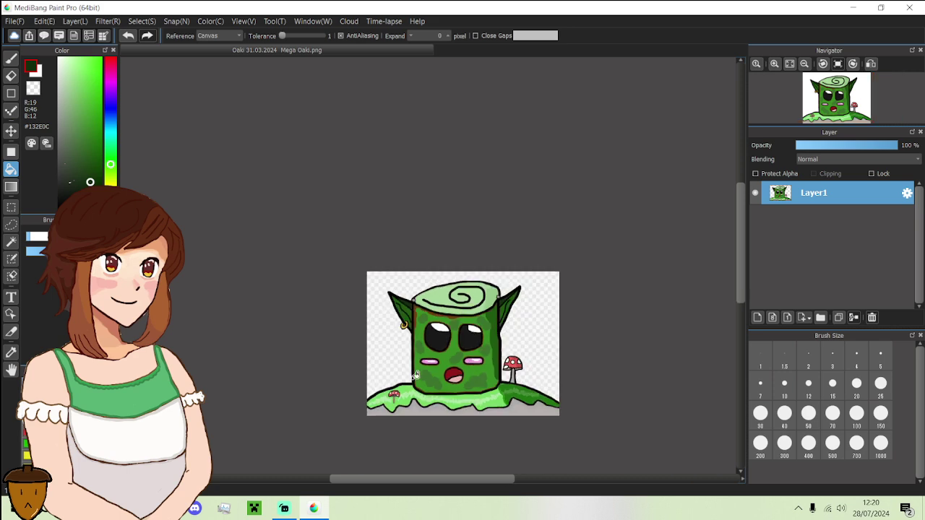
scroll(432, 389, up, 4)
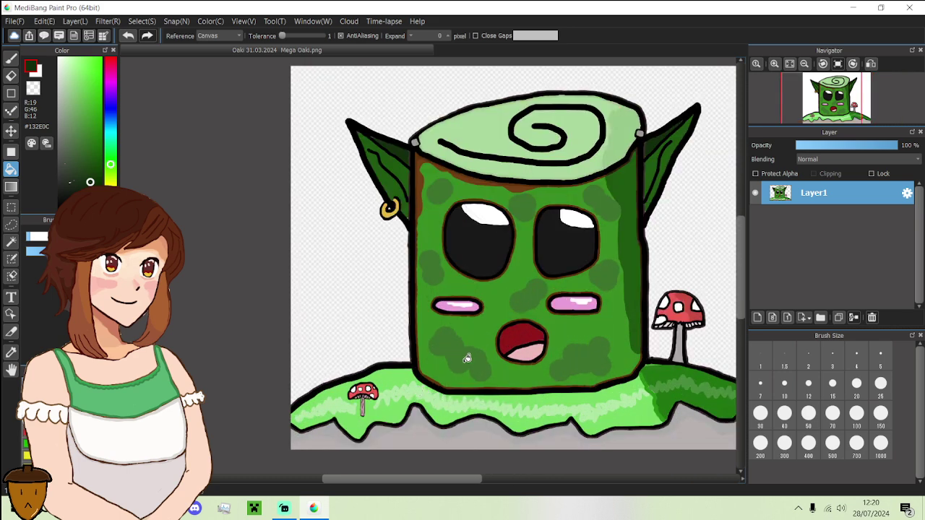
scroll(504, 362, down, 1)
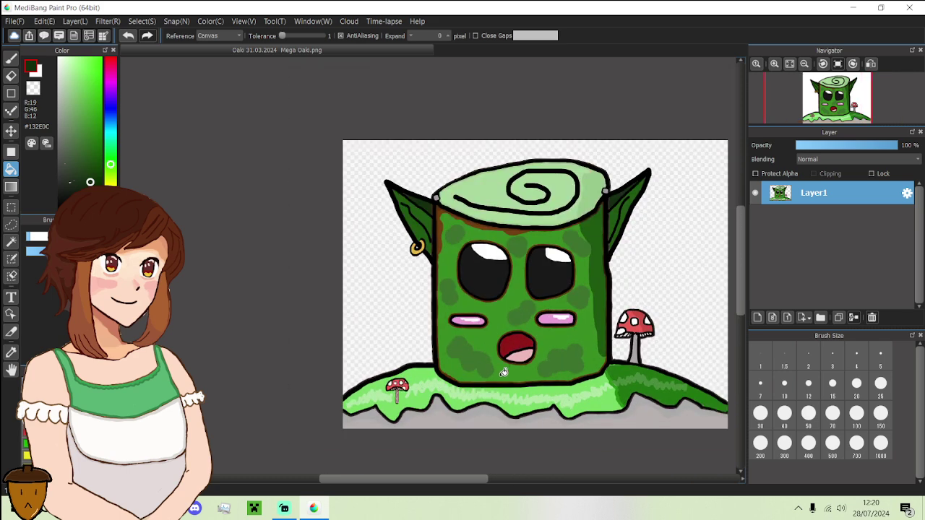
- Brush a rounded dark grey #2D2D2D mound over the small mushroom on the grass beside the log
scroll(427, 406, up, 3)
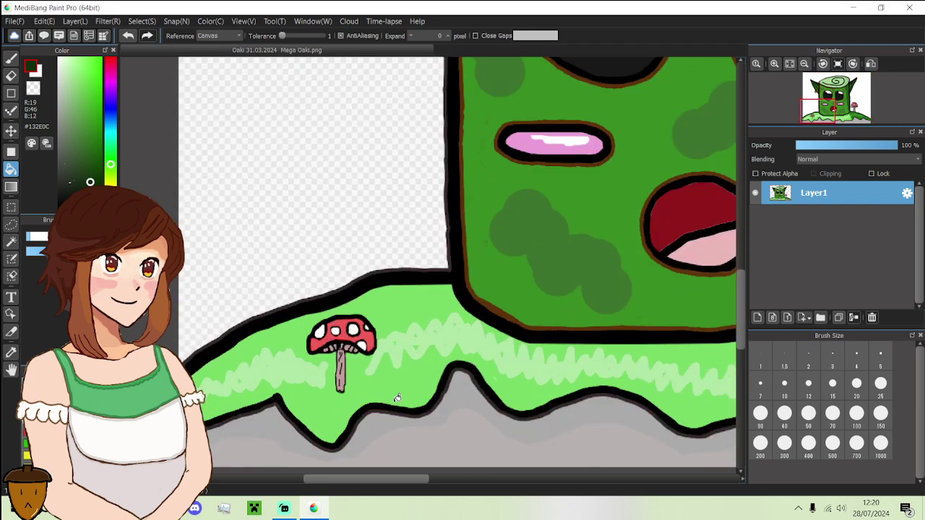
click(11, 58)
click(60, 202)
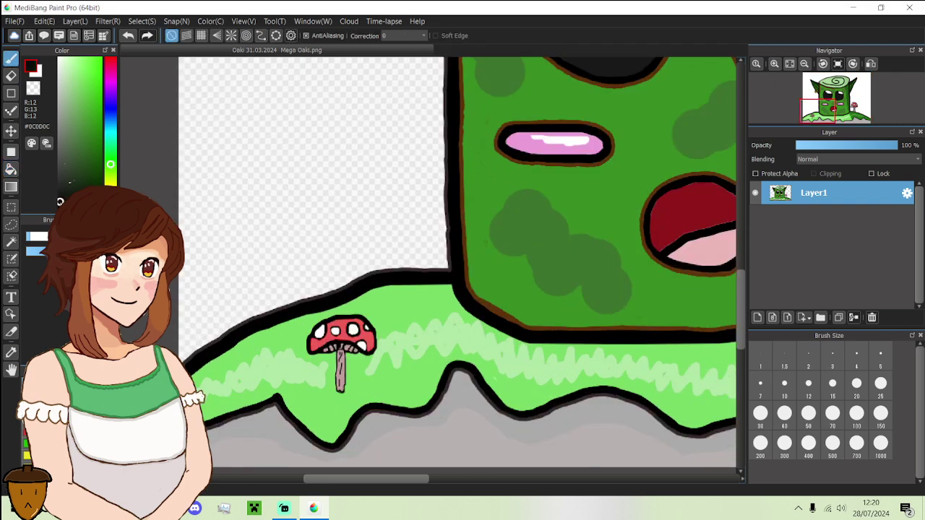
drag(424, 265, 466, 264)
click(58, 182)
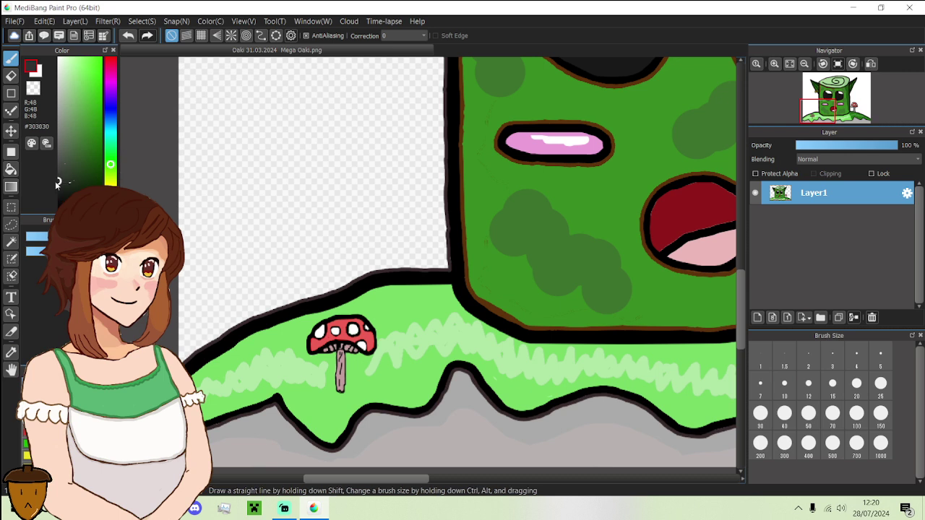
mouse_move(396, 334)
mouse_down()
mouse_move(366, 364)
mouse_move(346, 358)
mouse_move(339, 336)
mouse_move(374, 320)
mouse_move(395, 330)
mouse_move(374, 344)
mouse_move(351, 334)
mouse_move(349, 320)
mouse_move(371, 308)
mouse_move(406, 326)
mouse_move(370, 342)
mouse_move(352, 319)
mouse_move(361, 296)
mouse_move(382, 296)
mouse_move(396, 314)
mouse_move(391, 331)
mouse_move(371, 320)
mouse_move(363, 275)
mouse_up()
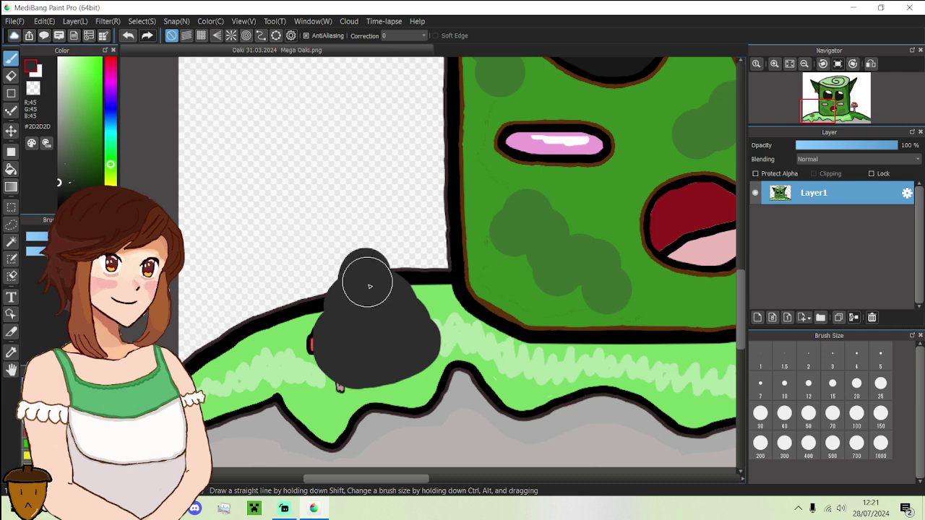
- Paint the inside of the mound brown #7C5823, leaving a thin dark grey outline around it
click(111, 70)
click(90, 135)
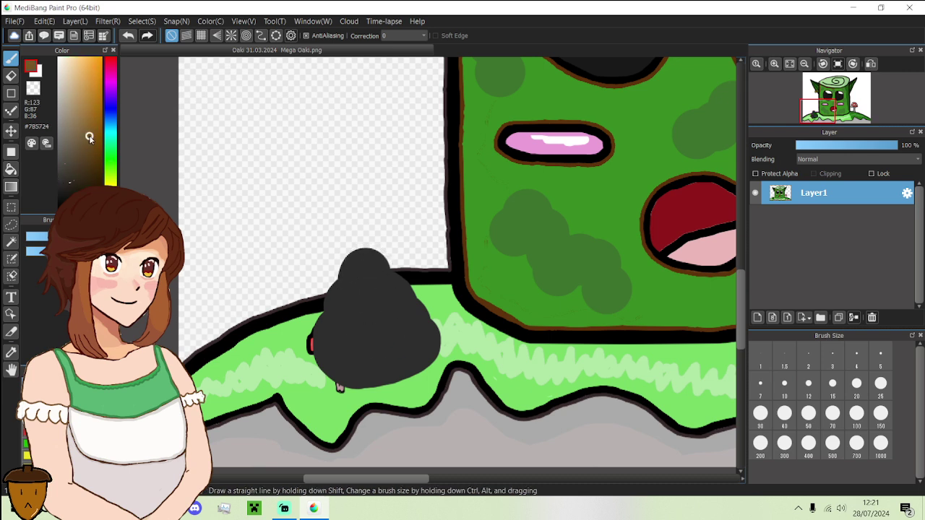
mouse_move(366, 274)
mouse_down()
mouse_move(351, 325)
mouse_move(357, 354)
mouse_move(400, 343)
mouse_move(377, 300)
mouse_up()
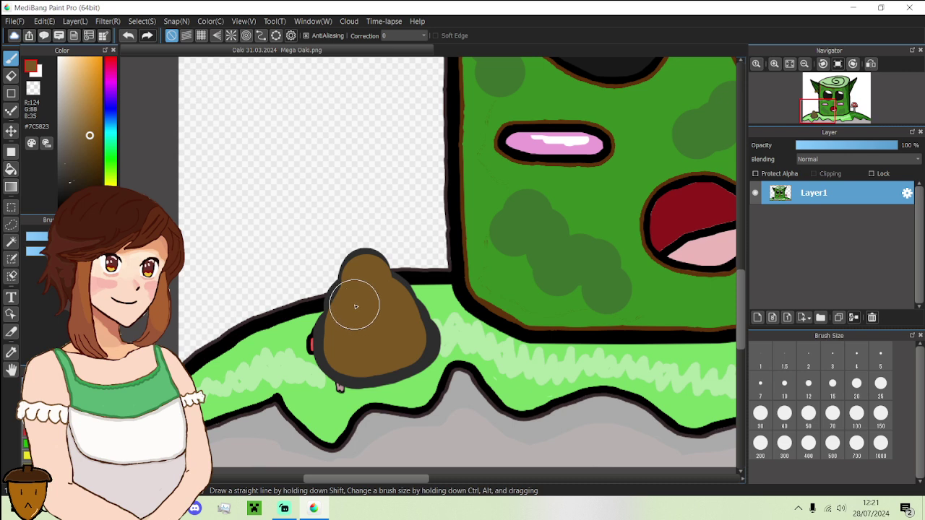
mouse_move(351, 330)
mouse_down()
mouse_move(340, 341)
mouse_move(373, 362)
mouse_move(412, 340)
mouse_up()
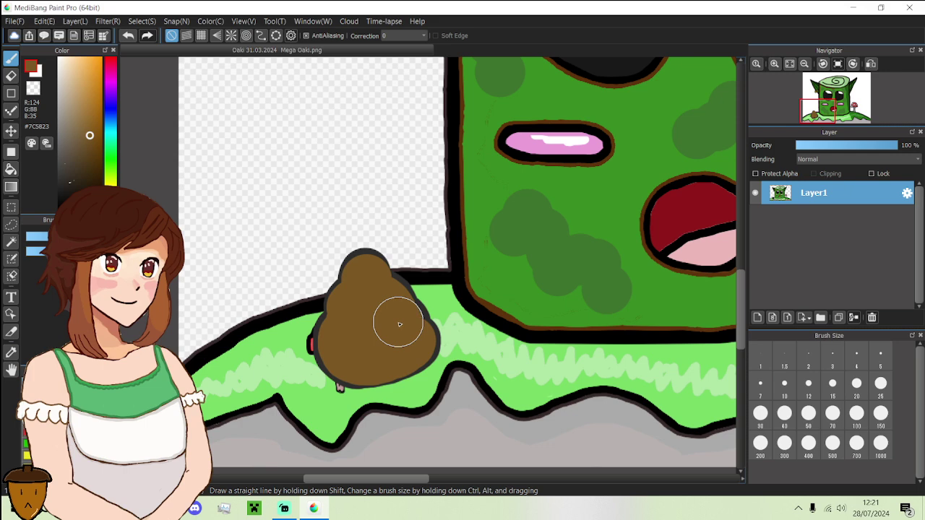
- With brush size 2 and sampled grey #2D2D2D, draw a curved band at the mound's top and divide it into five cells
scroll(399, 323, down, 3)
scroll(383, 303, up, 6)
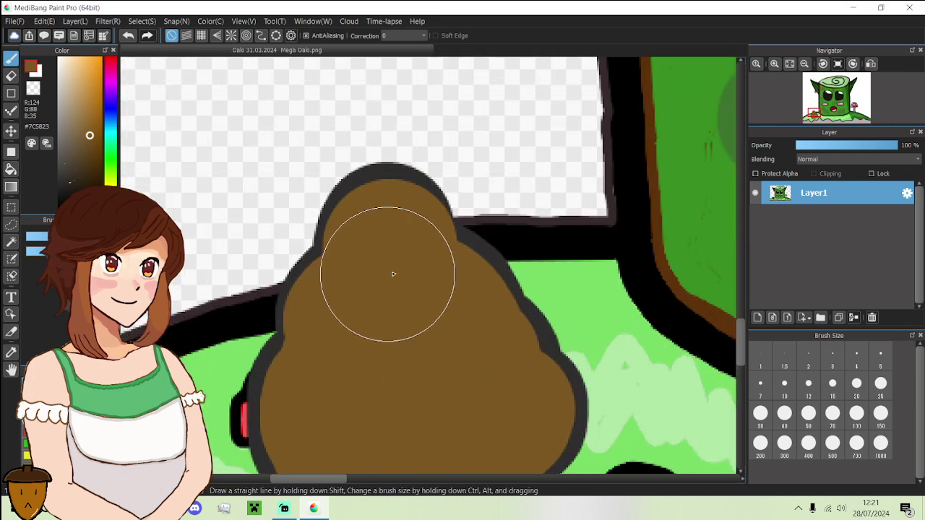
click(809, 383)
click(808, 354)
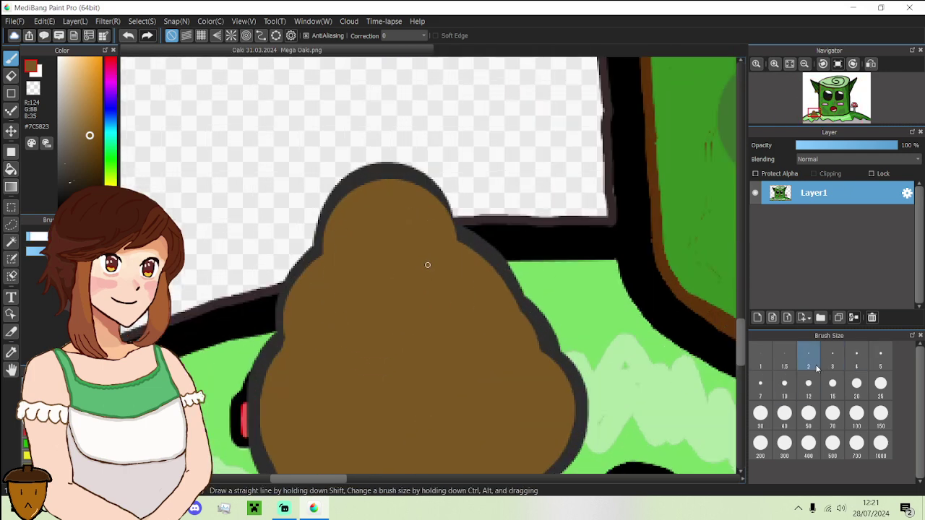
alt+click(339, 193)
mouse_move(346, 190)
mouse_down()
mouse_move(377, 213)
mouse_move(403, 214)
mouse_move(420, 186)
mouse_up()
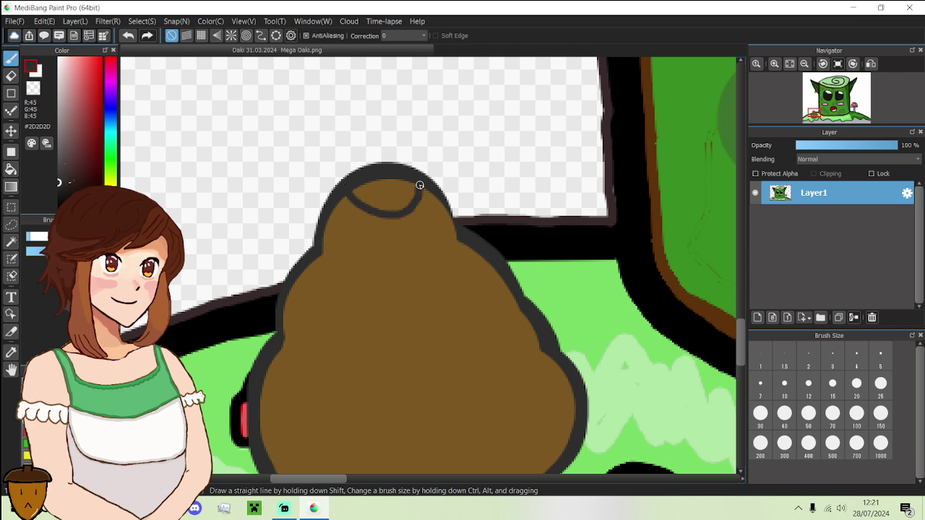
scroll(402, 182, up, 2)
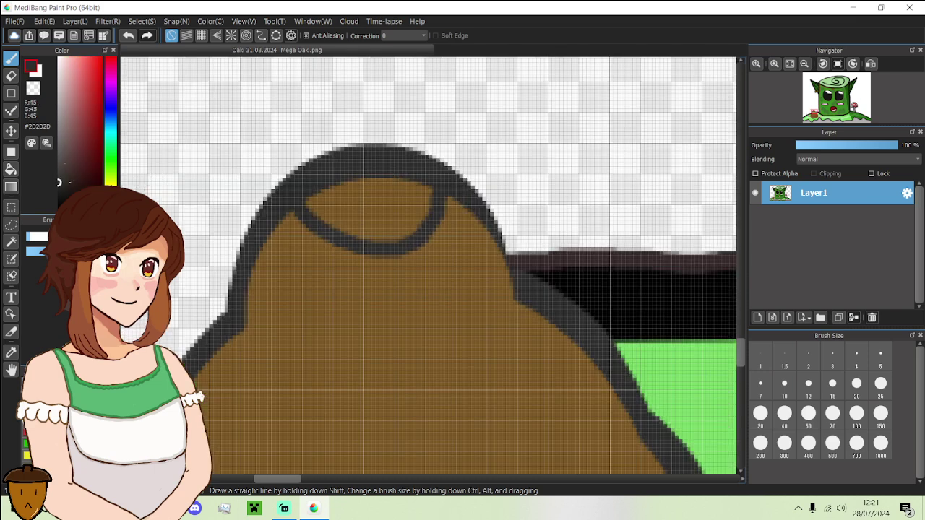
click(110, 182)
mouse_move(337, 188)
mouse_down()
mouse_move(346, 192)
mouse_move(348, 217)
mouse_move(331, 223)
mouse_move(372, 230)
mouse_move(371, 200)
mouse_move(392, 188)
mouse_move(370, 210)
mouse_move(388, 200)
mouse_move(433, 213)
mouse_move(417, 210)
mouse_move(391, 237)
mouse_up()
- Fill the band's first upper cell with yellow #EFEC88 and the middle upper cell with green #92EF88
drag(98, 106, 77, 68)
click(11, 169)
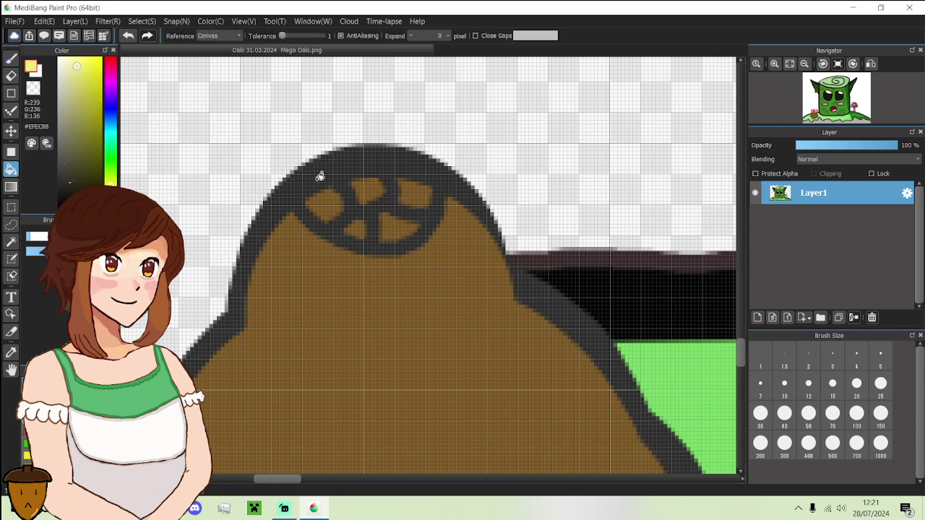
click(324, 197)
click(110, 162)
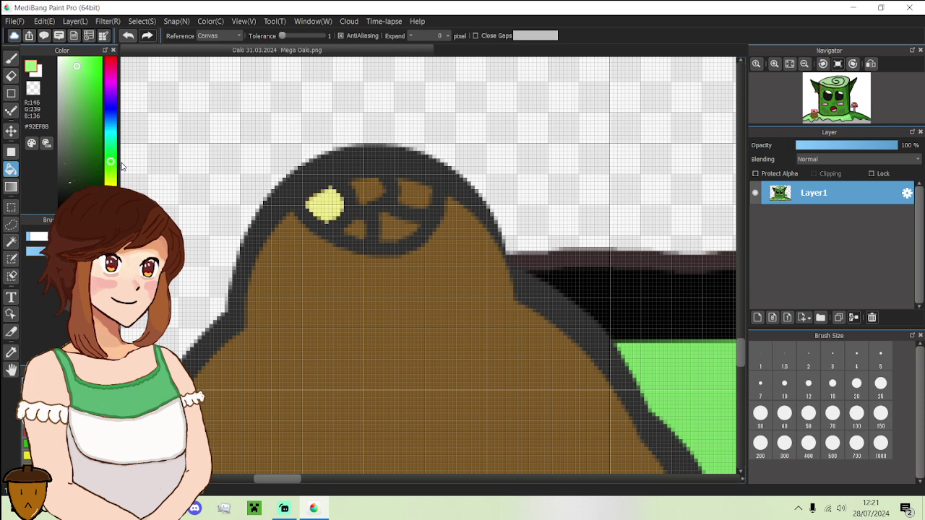
click(372, 182)
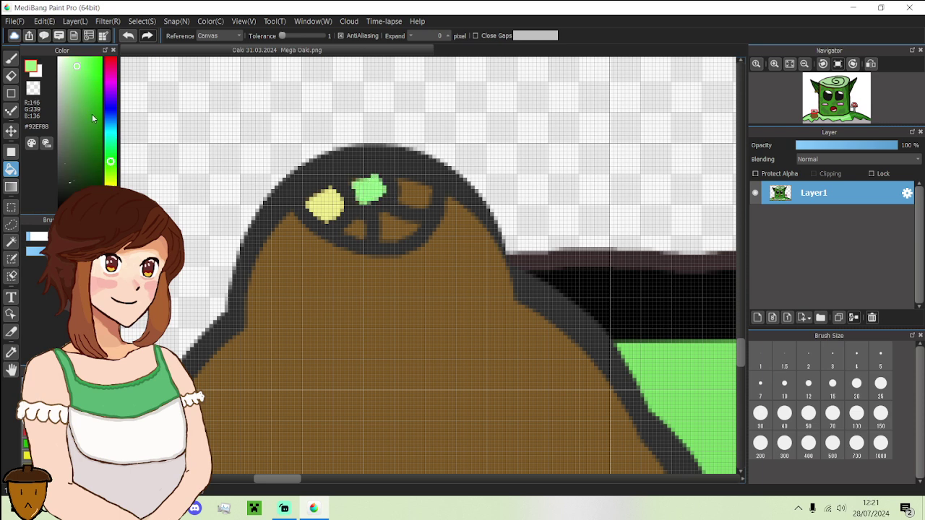
- Fill the two lower cells with orange #EFB488 and pink #EF88A5, and the last upper cell with the sampled yellow #EFEC88
click(112, 182)
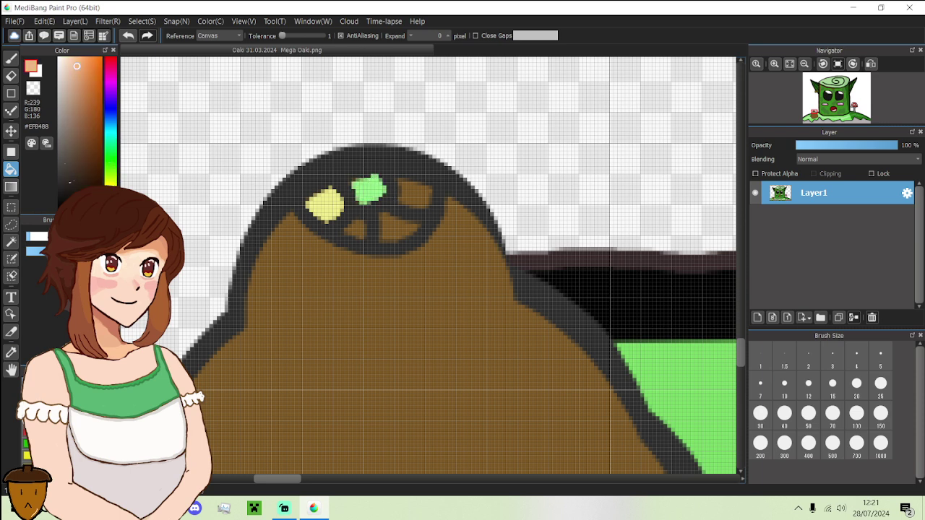
click(354, 226)
click(110, 65)
click(405, 224)
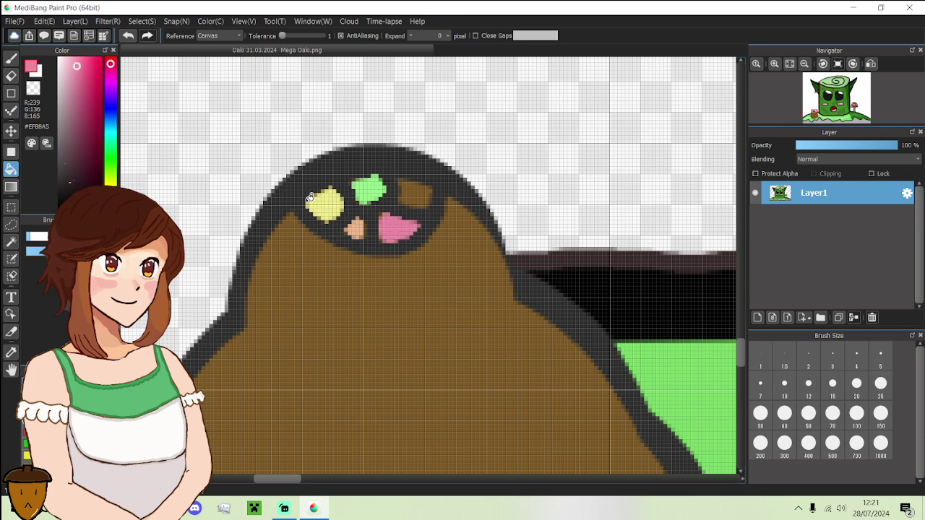
alt+click(309, 197)
click(419, 191)
scroll(421, 193, down, 3)
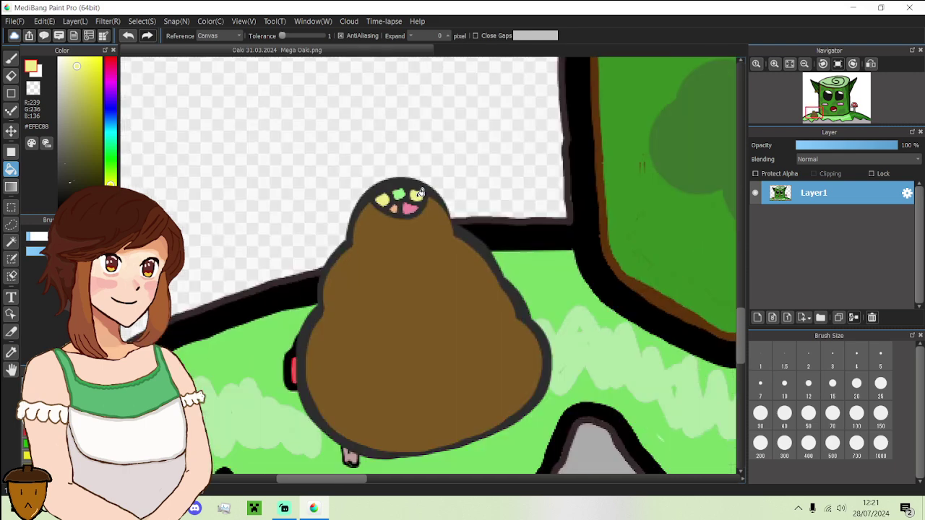
- Sample the outline's grey #2D2D2D and brush a second curved line across the mound just below the coloured cells
scroll(422, 192, down, 2)
scroll(419, 194, up, 4)
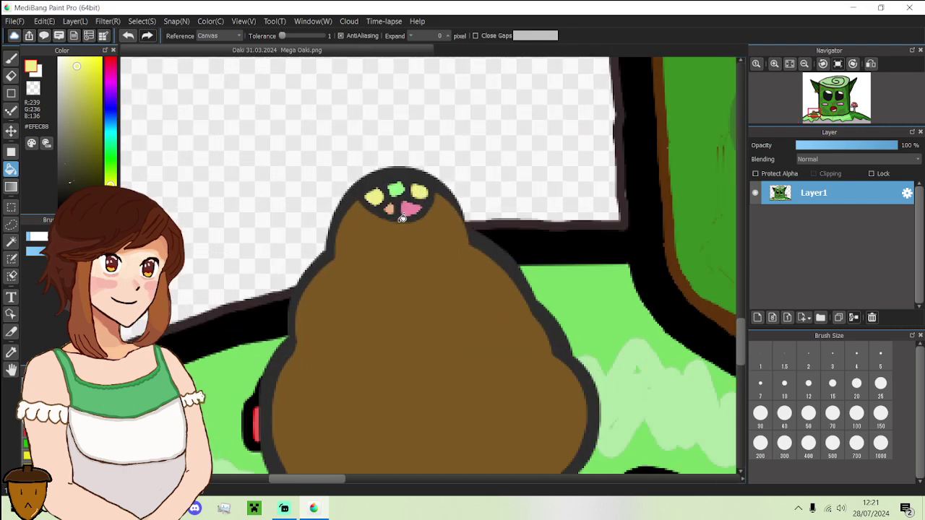
alt+click(334, 202)
click(11, 59)
scroll(354, 209, up, 3)
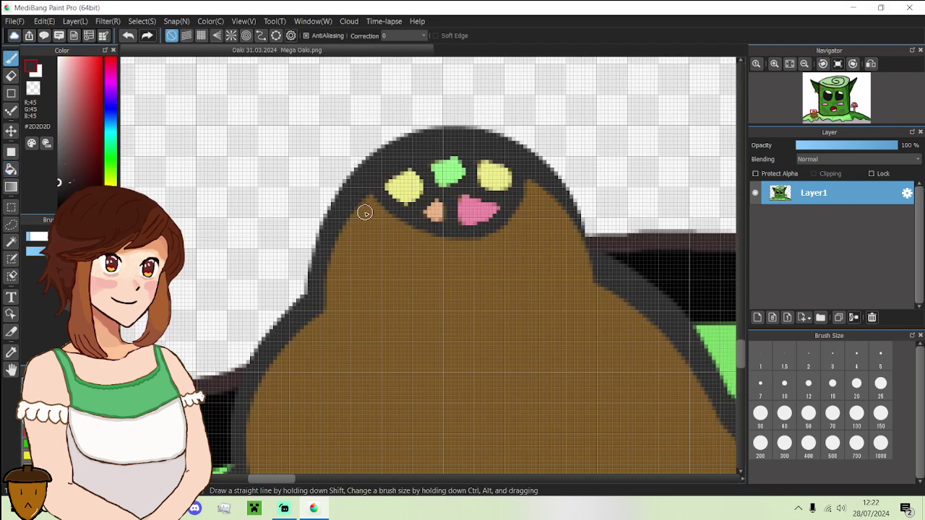
mouse_move(365, 196)
mouse_down()
mouse_move(427, 248)
mouse_move(454, 250)
mouse_move(513, 239)
mouse_move(541, 192)
mouse_up()
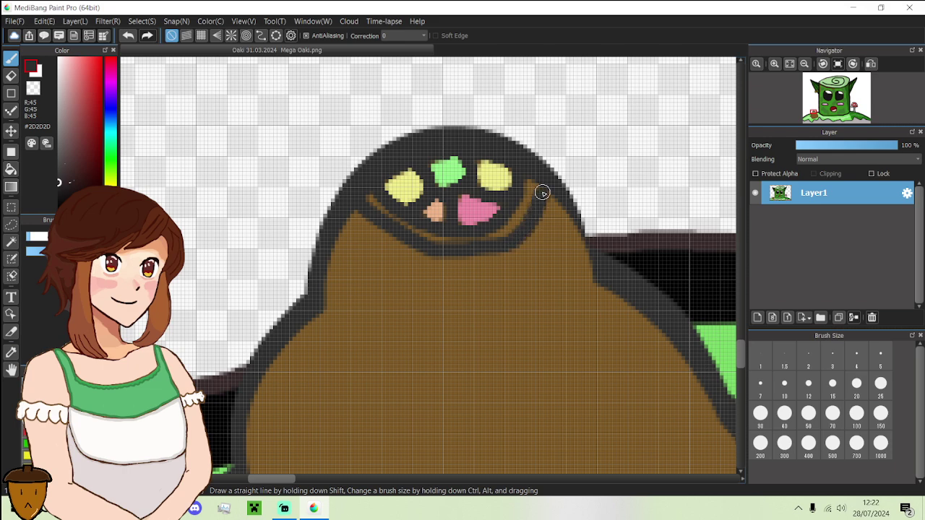
- Brush two wavy dark grey #2D2D2D lines down the mound from the curved band, each ending in a small oval blob
scroll(520, 217, down, 3)
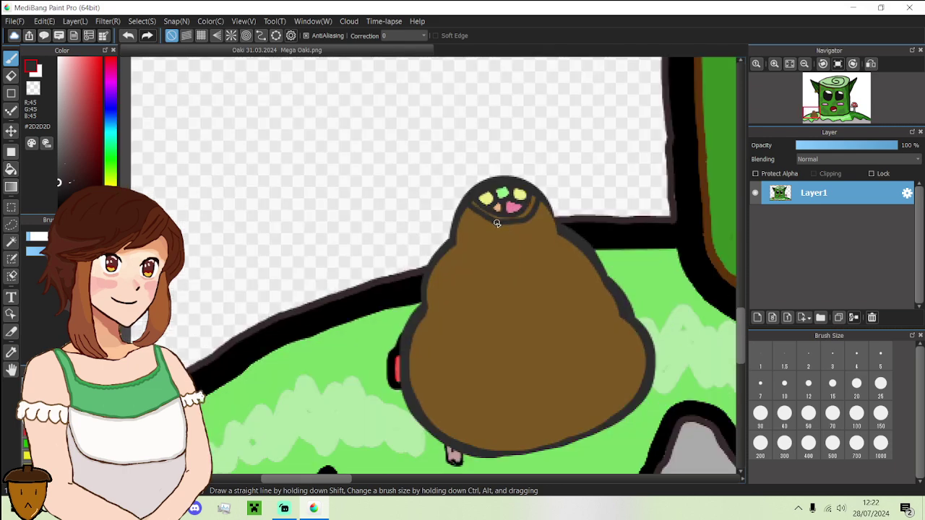
mouse_move(496, 224)
mouse_down()
mouse_move(502, 262)
mouse_move(473, 304)
mouse_move(488, 336)
mouse_move(464, 366)
mouse_up()
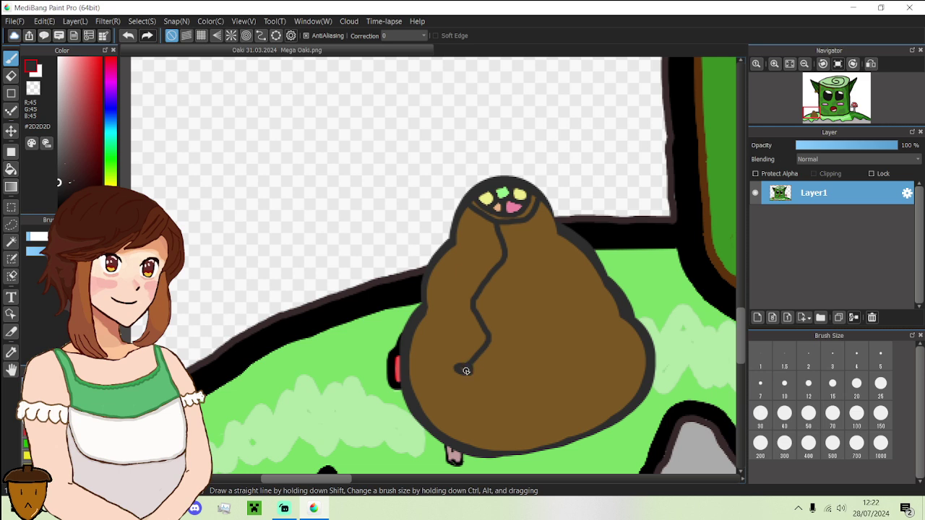
click(462, 371)
mouse_move(520, 223)
mouse_down()
mouse_move(541, 307)
mouse_move(563, 339)
mouse_up()
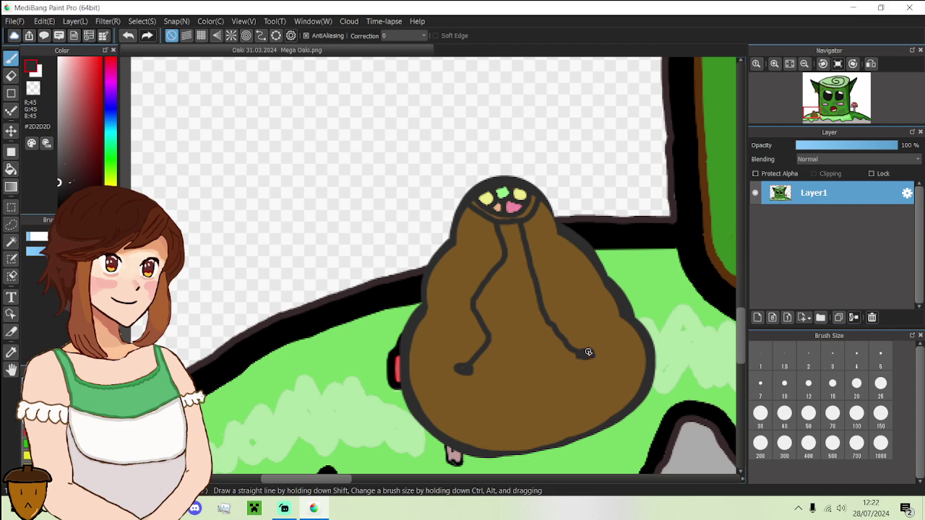
scroll(584, 348, down, 5)
scroll(585, 348, up, 5)
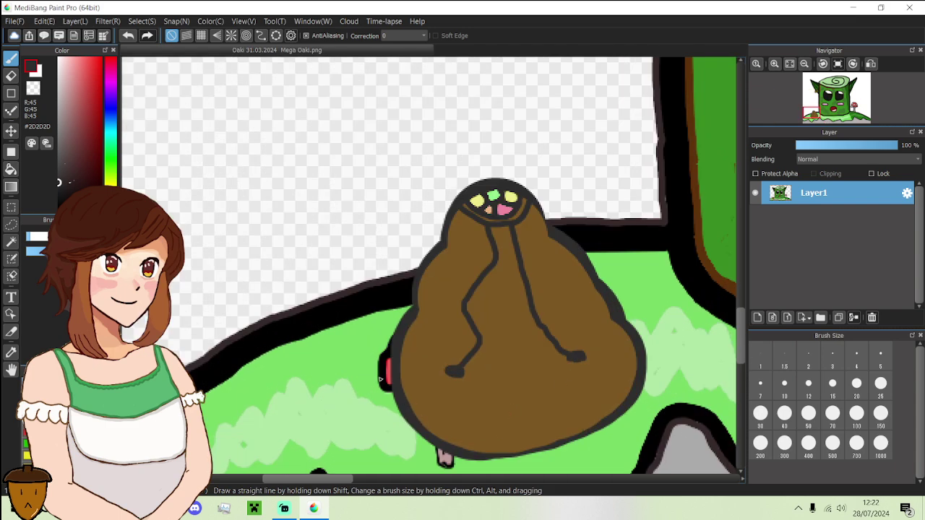
- Outline a curved shadow along the mound's base in dark brown #5F4217 and fill the area below it with the same colour
alt+click(424, 365)
click(93, 143)
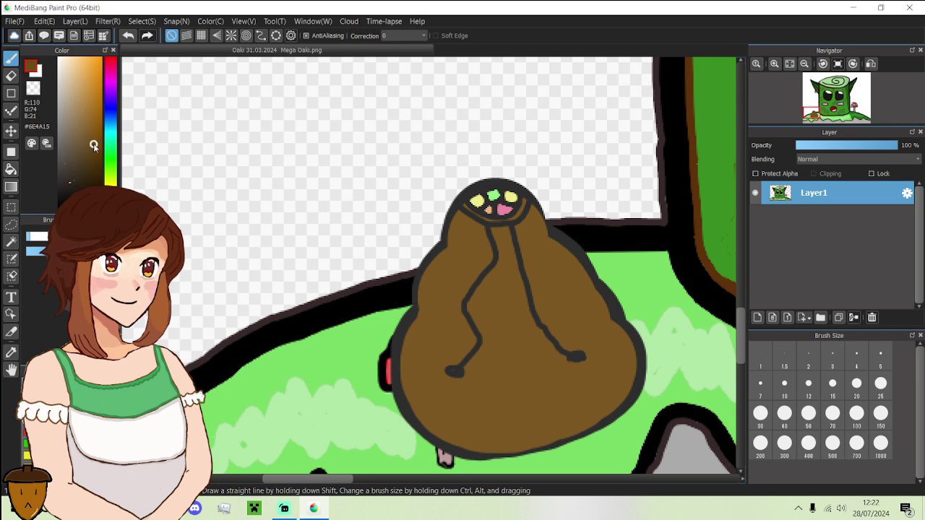
drag(93, 143, 91, 153)
mouse_move(403, 359)
mouse_down()
mouse_move(430, 401)
mouse_move(504, 427)
mouse_move(577, 416)
mouse_move(618, 391)
mouse_up()
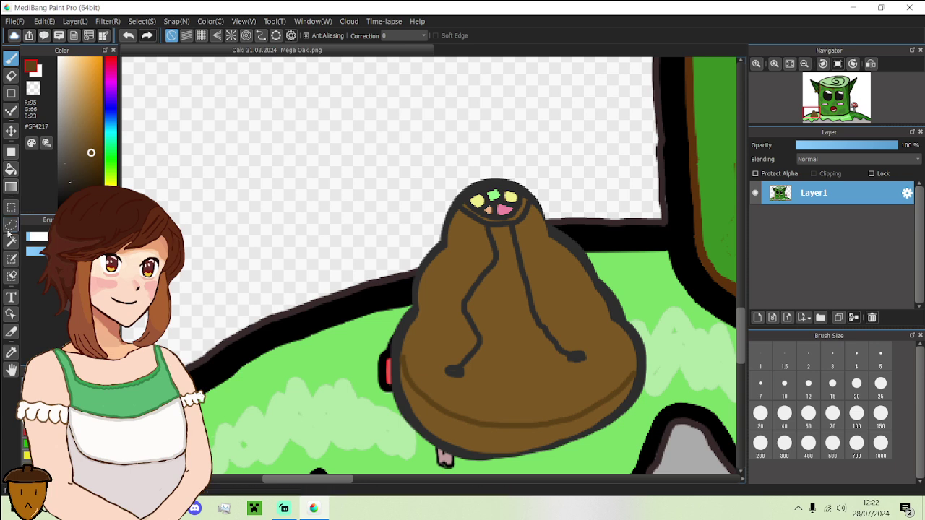
click(11, 186)
click(11, 168)
click(460, 425)
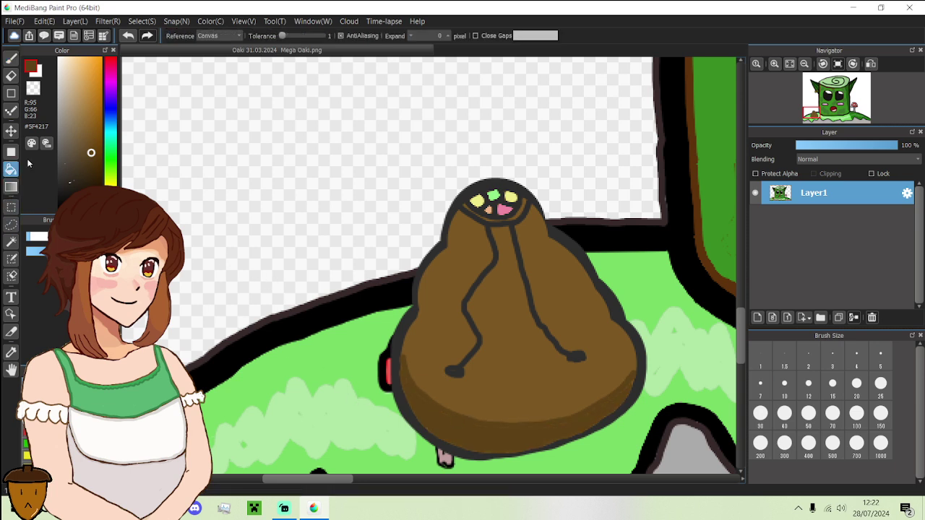
- Brush a shadow line down the mound's right side in brown #6B4917 and fill the strip between it and the outline
click(11, 58)
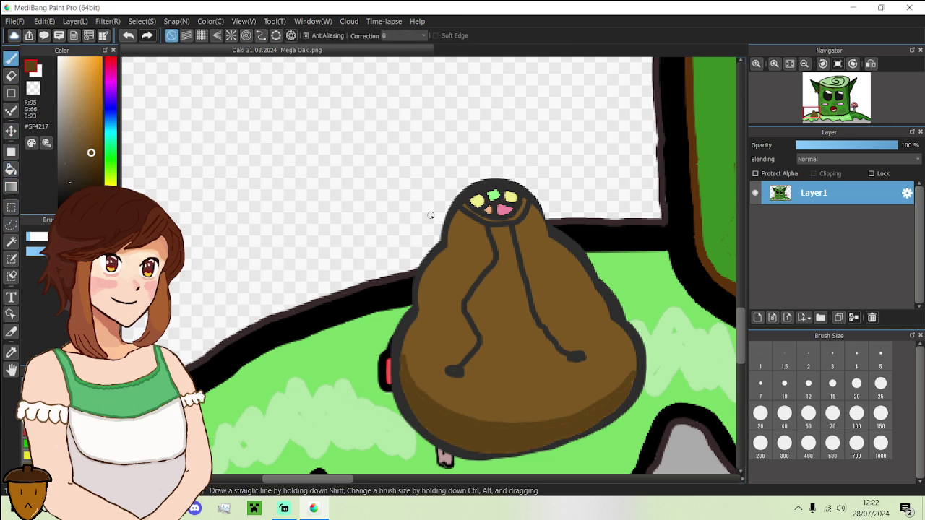
click(93, 145)
drag(559, 258, 584, 290)
drag(597, 323, 620, 358)
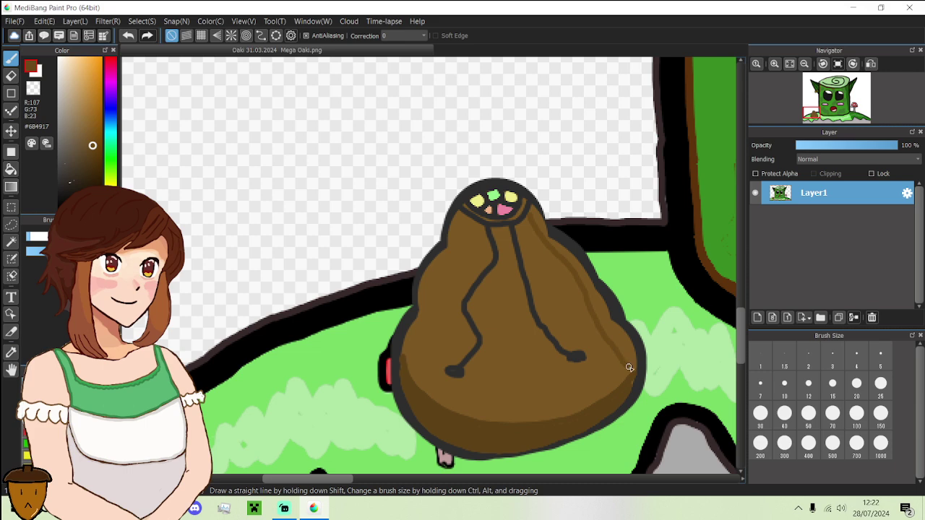
scroll(568, 262, up, 5)
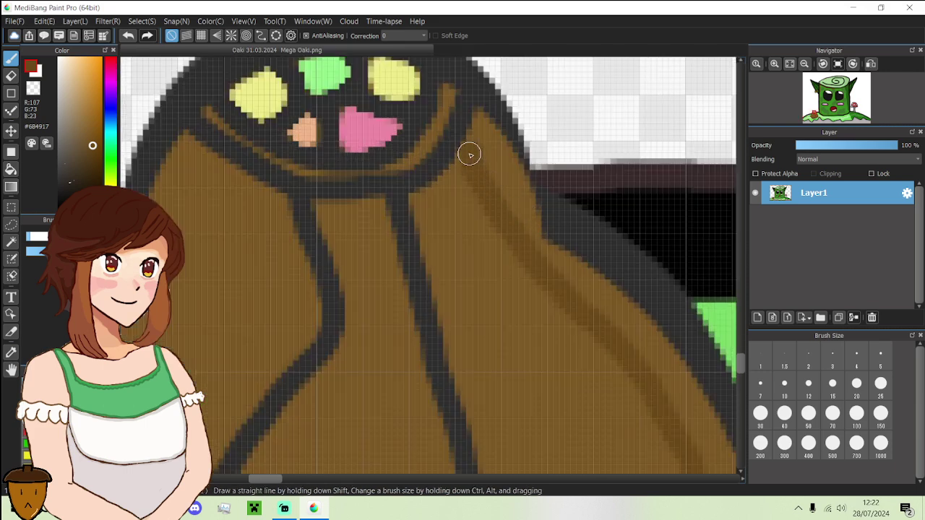
key(g)
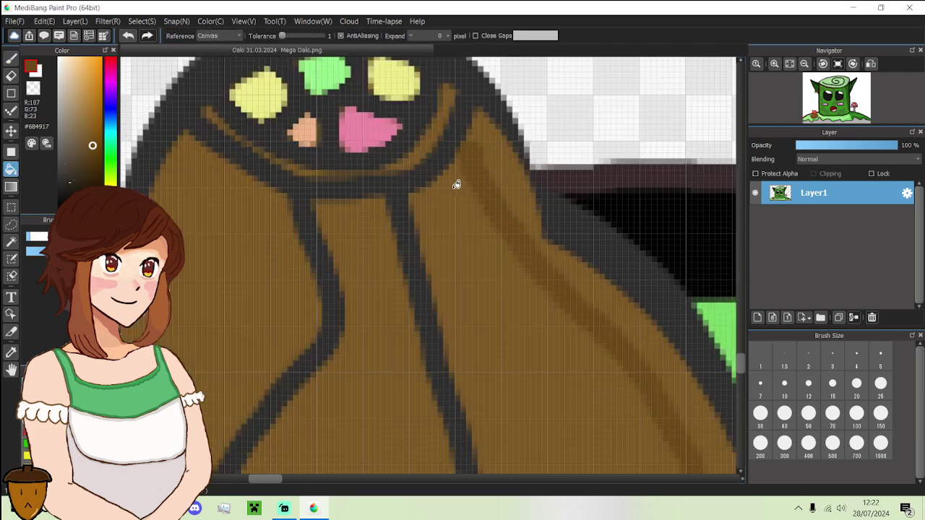
click(505, 158)
click(588, 280)
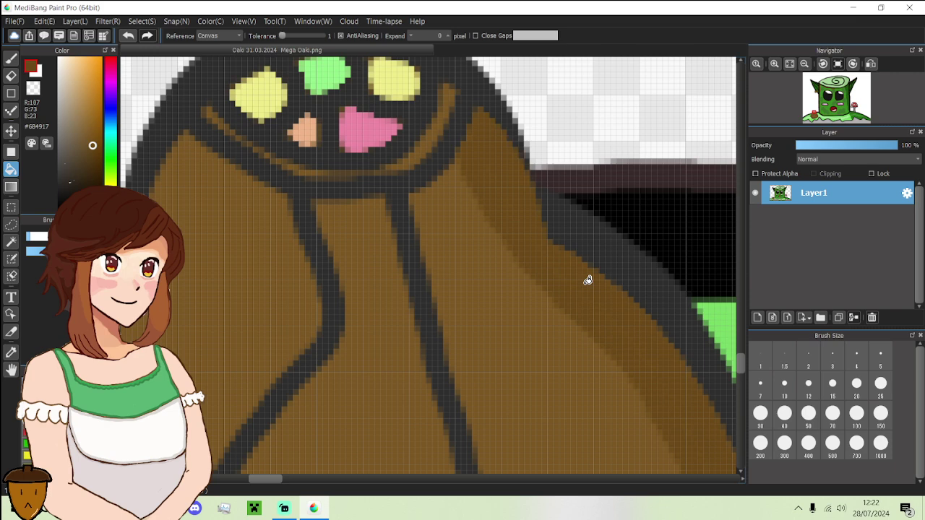
- Brush a shadow line down the mound's left side in brown #684C22 and fill the strip beside the outline
scroll(588, 281, down, 6)
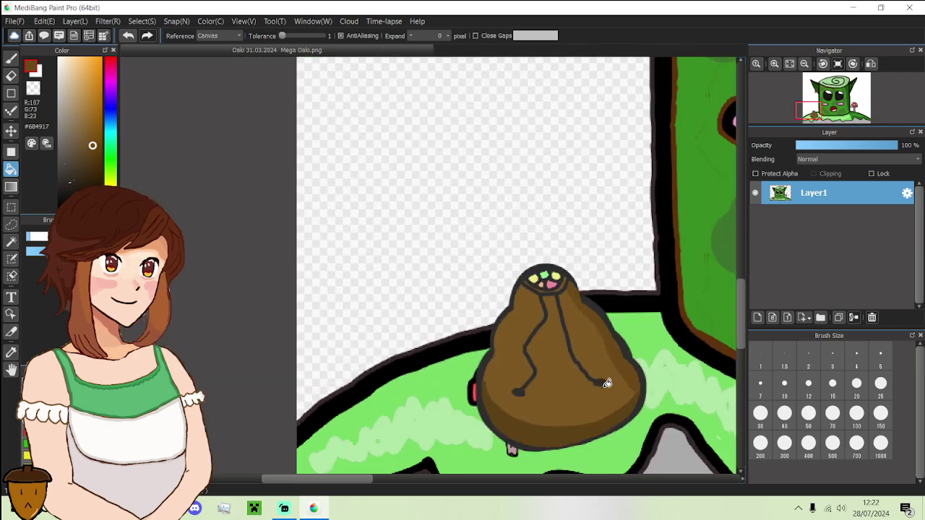
scroll(607, 383, up, 2)
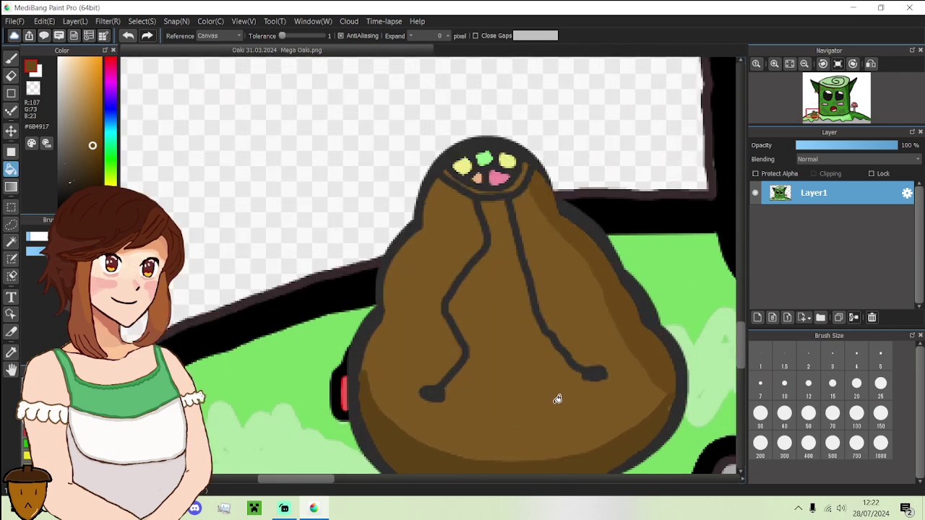
click(87, 148)
click(11, 58)
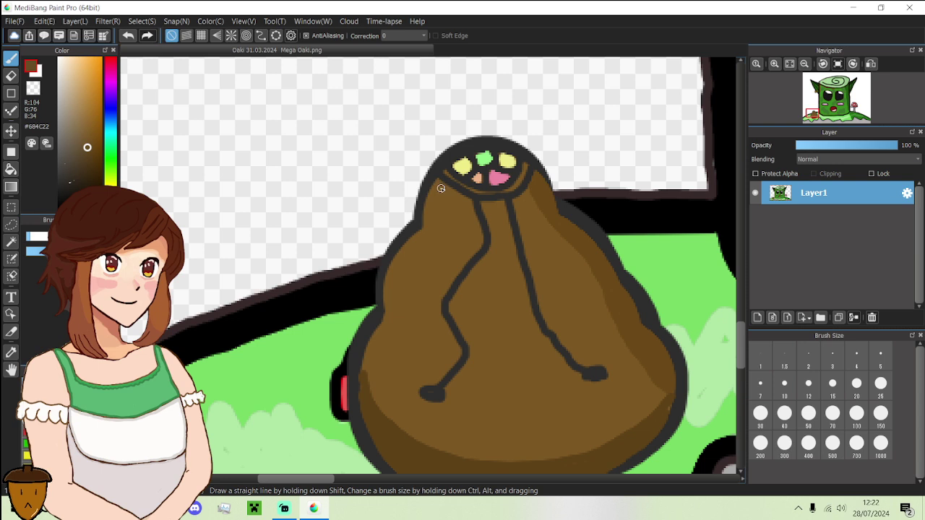
mouse_move(439, 207)
mouse_down()
mouse_move(403, 265)
mouse_move(392, 327)
mouse_move(372, 369)
mouse_up()
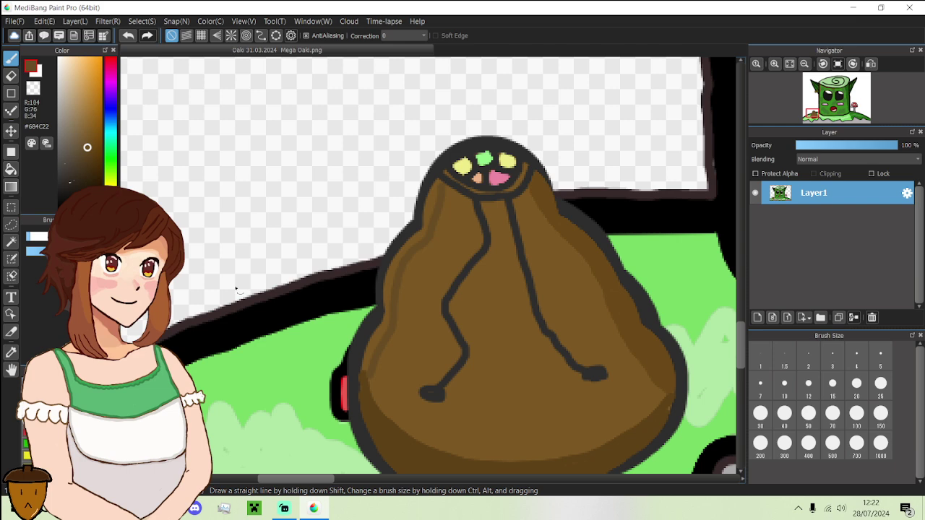
click(11, 169)
click(377, 332)
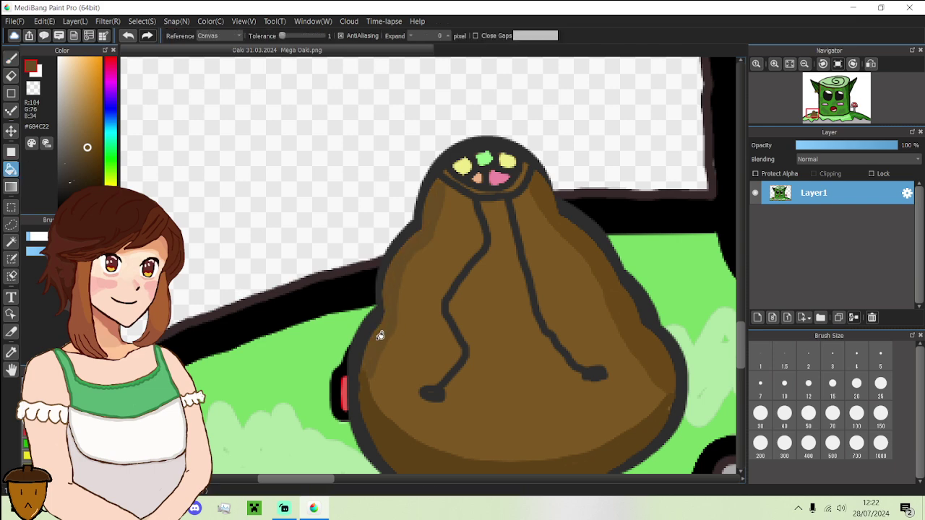
- Refill the two yellow cells at the mound's top with brighter yellow #F9F435
scroll(434, 376, down, 1)
scroll(469, 404, up, 3)
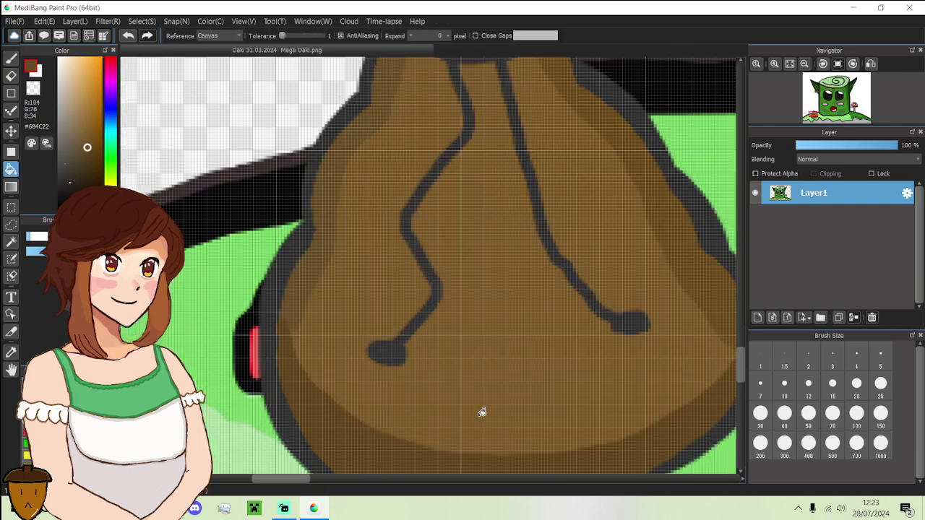
scroll(591, 409, down, 3)
scroll(591, 408, down, 1)
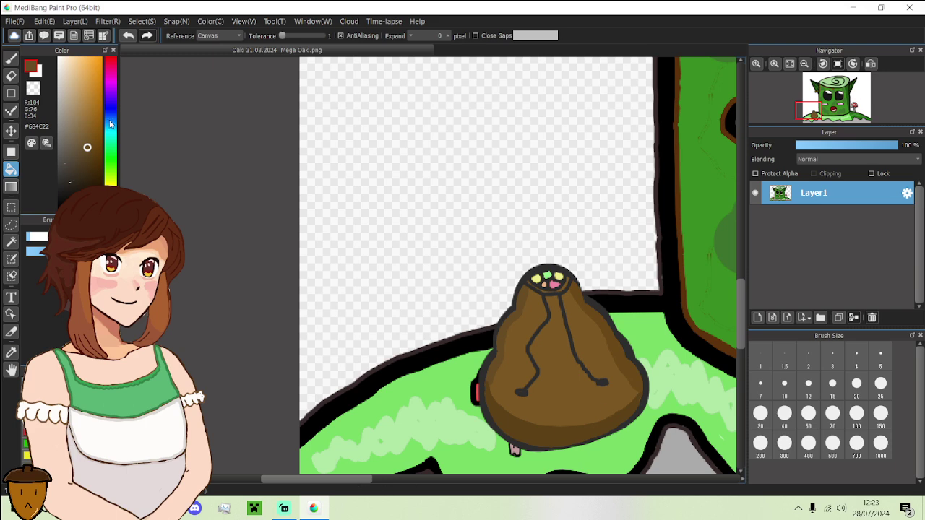
drag(83, 90, 92, 63)
scroll(568, 336, up, 3)
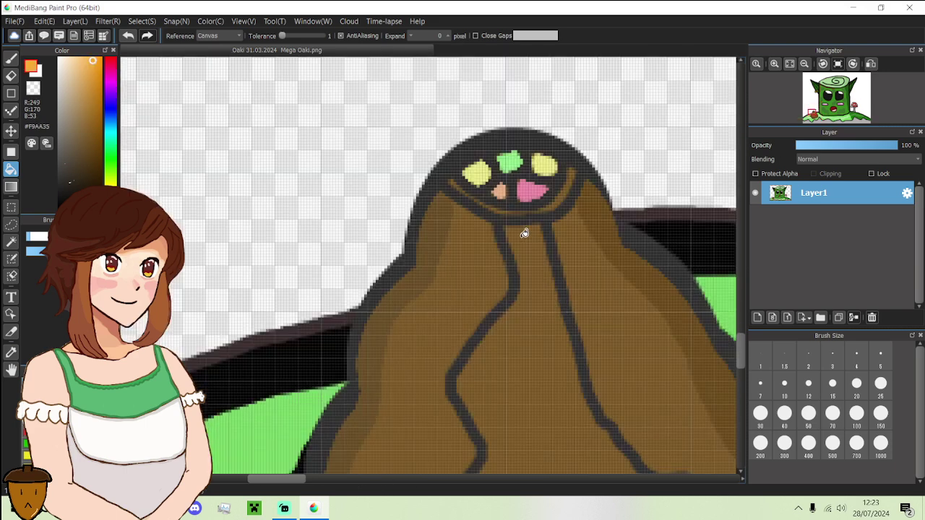
click(479, 174)
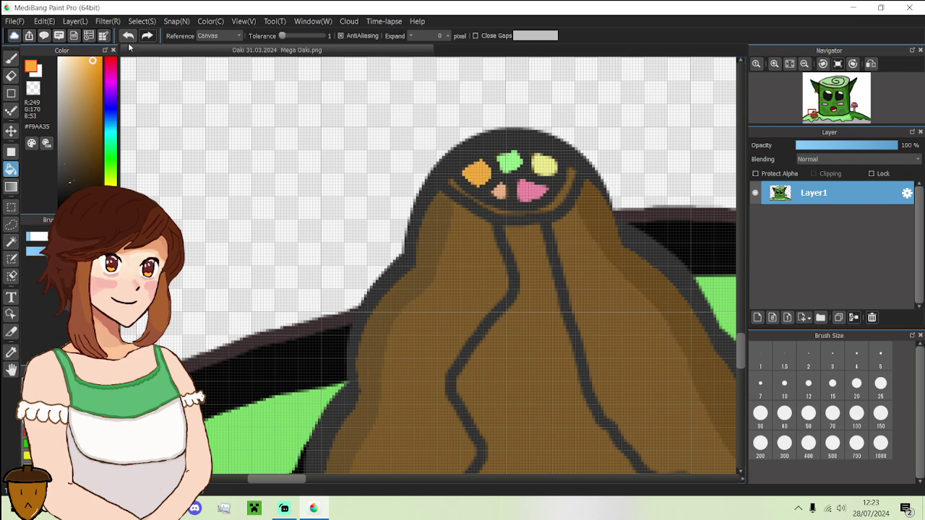
click(111, 182)
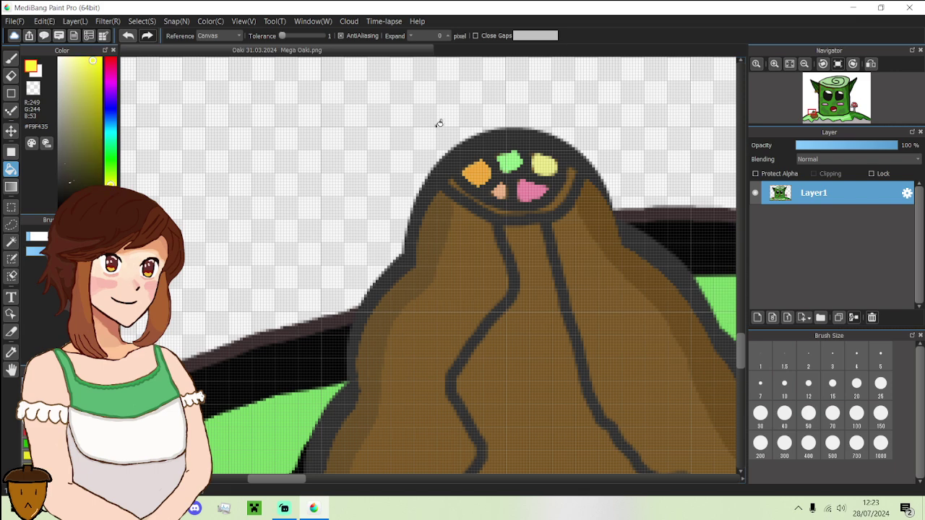
click(477, 170)
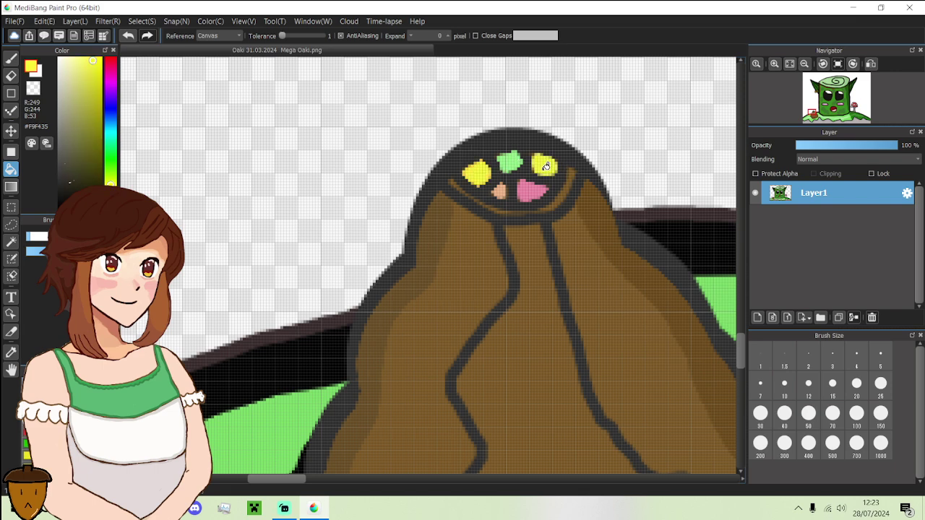
- Refill the green cell with bright green #35F937 and the pink cell with a more saturated pink
scroll(545, 167, down, 4)
scroll(545, 167, down, 2)
scroll(547, 165, up, 6)
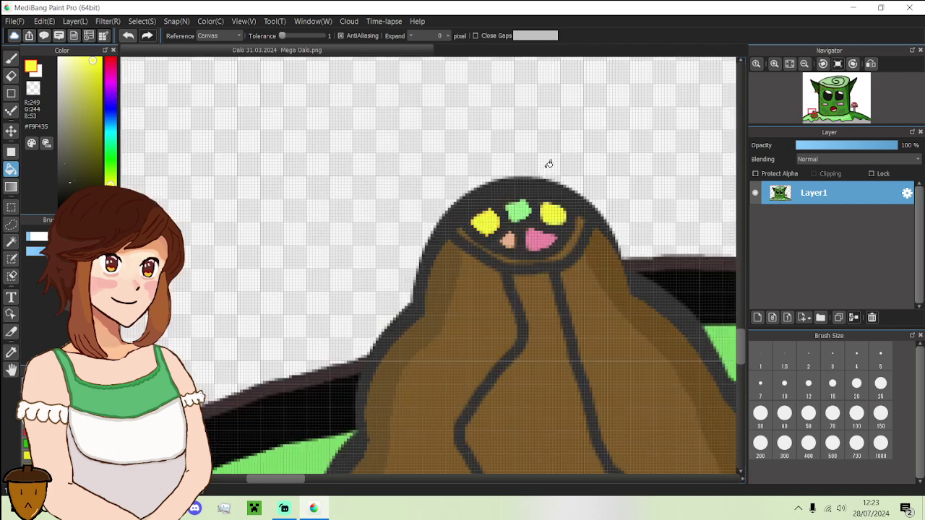
click(110, 159)
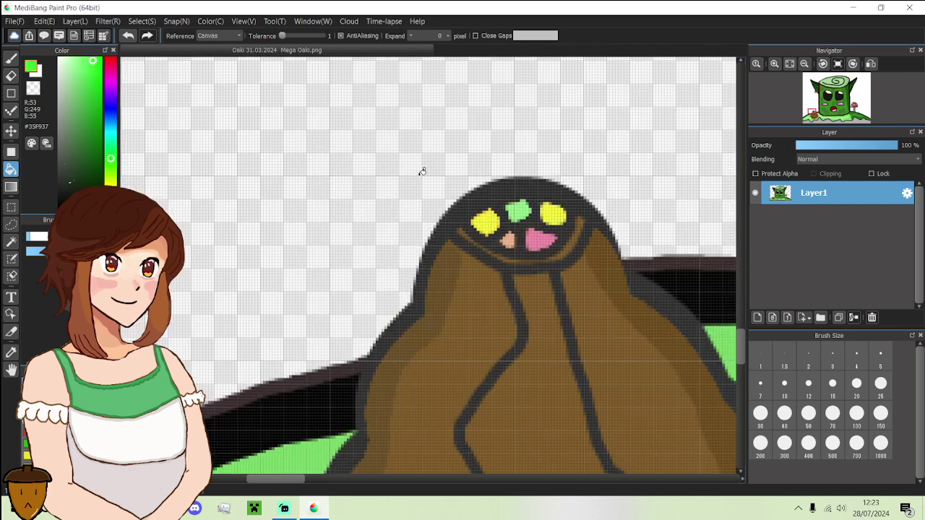
click(523, 204)
alt+click(543, 239)
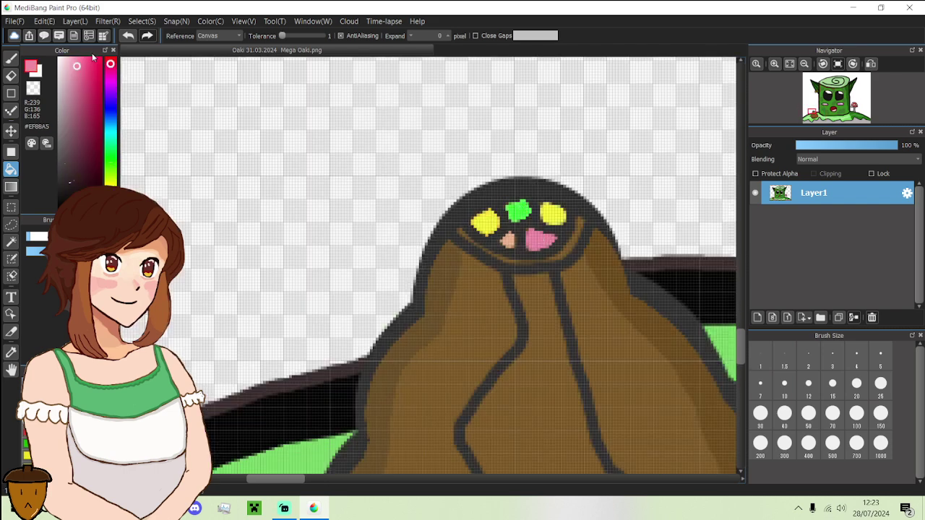
mouse_move(96, 74)
mouse_down()
mouse_move(83, 55)
mouse_move(93, 57)
mouse_up()
click(544, 238)
- Refill the small pale orange cell with vivid orange #FF7C19
alt+click(512, 238)
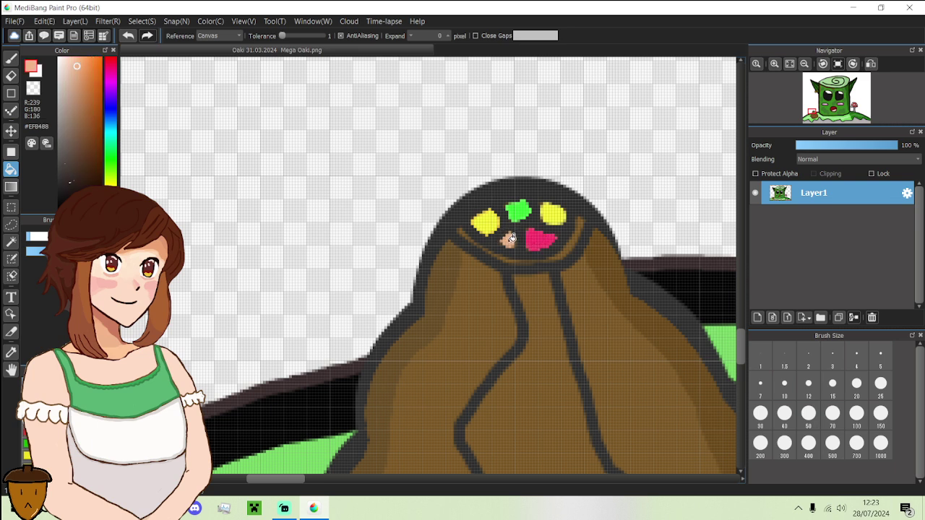
click(90, 65)
scroll(511, 237, down, 6)
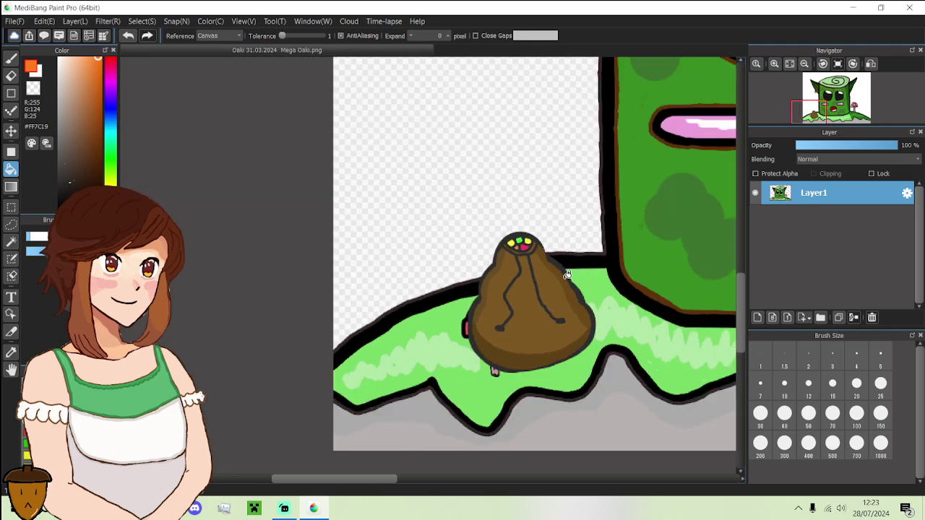
scroll(592, 300, down, 3)
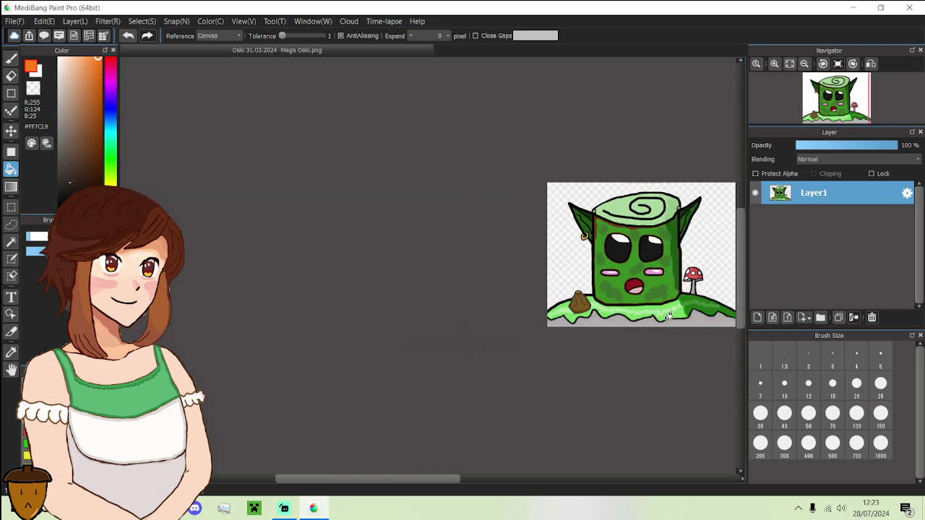
- Brush a solid upright block in dark grey #1F1F1F onto the grass between the monster's lower corner and the mushroom
scroll(700, 306, up, 3)
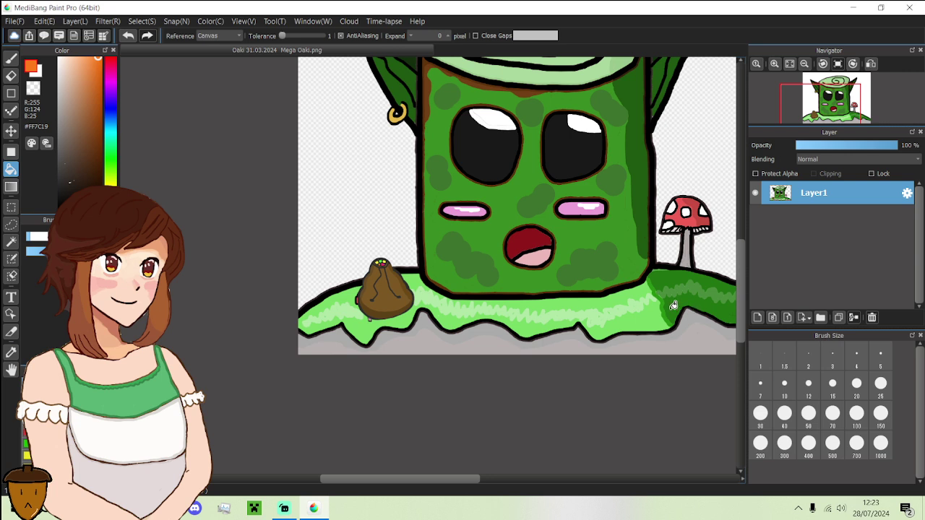
drag(415, 480, 451, 480)
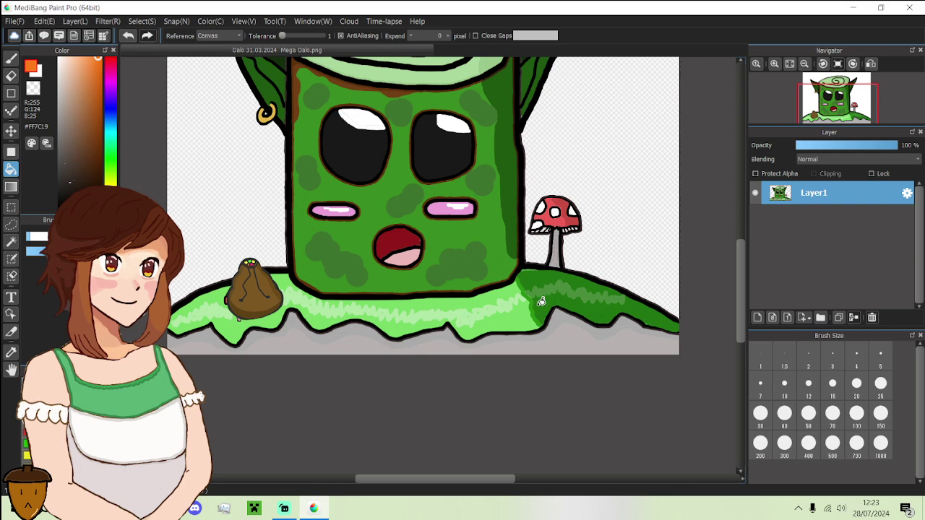
scroll(541, 301, up, 5)
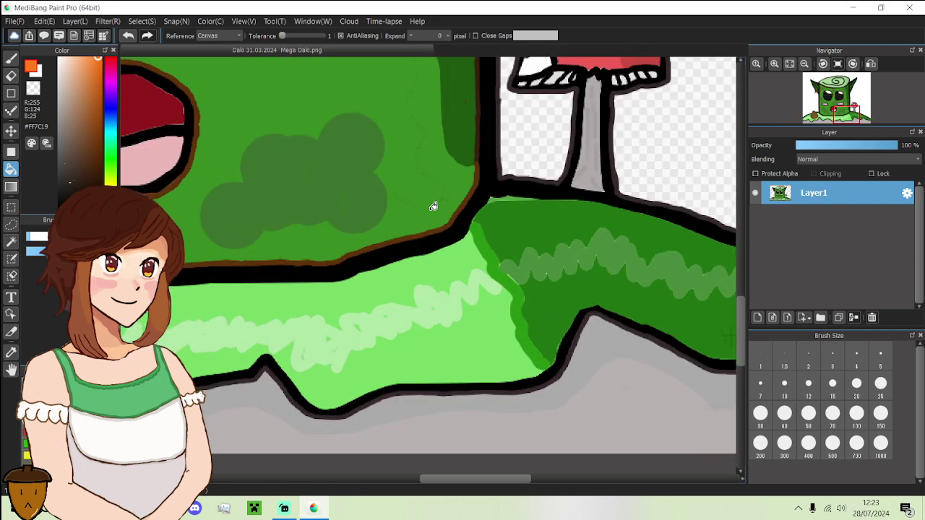
alt+click(461, 219)
click(11, 58)
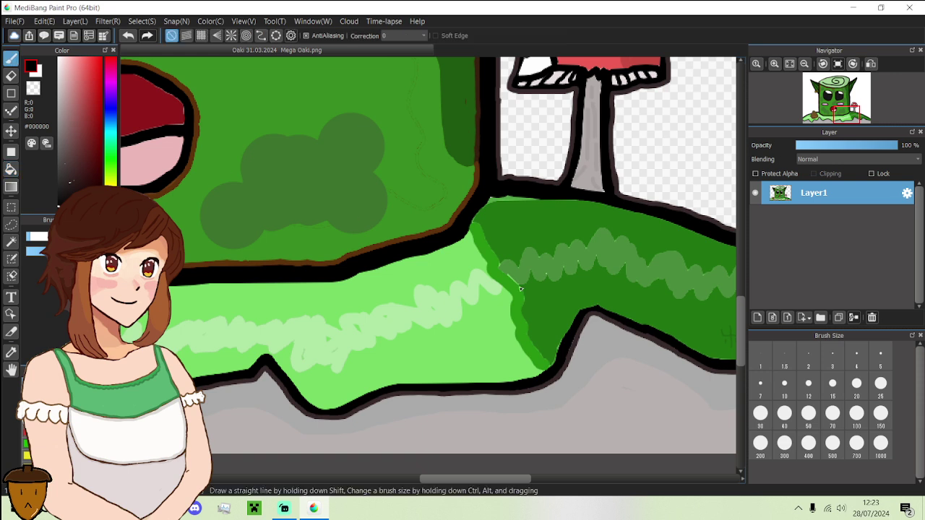
drag(425, 254, 455, 253)
mouse_move(488, 336)
mouse_down()
mouse_move(494, 243)
mouse_move(550, 242)
mouse_move(557, 268)
mouse_move(544, 337)
mouse_move(510, 343)
mouse_move(504, 316)
mouse_move(527, 266)
mouse_move(536, 290)
mouse_move(518, 315)
mouse_move(506, 238)
mouse_move(548, 238)
mouse_move(531, 258)
mouse_up()
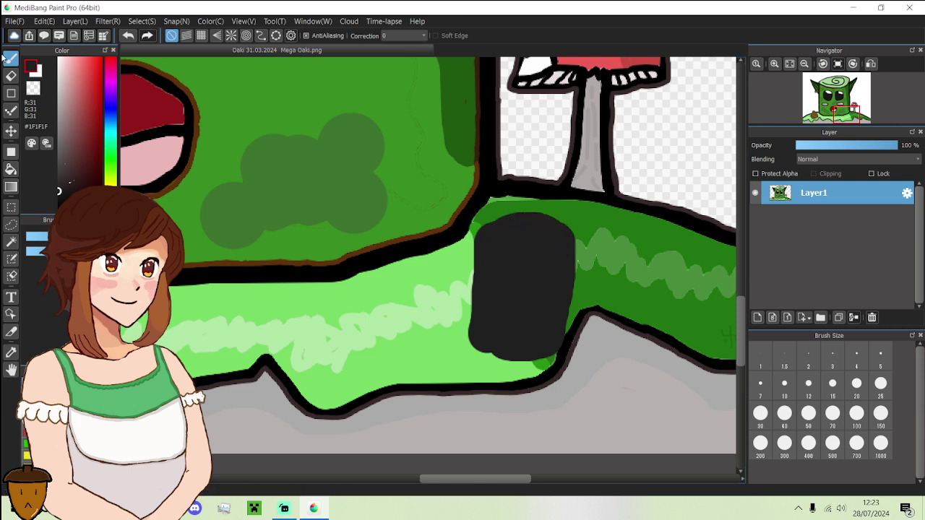
- Outline the dark block as a can with an oval opening, using a size 5 brush in grey #7E7E7E
drag(66, 168, 45, 138)
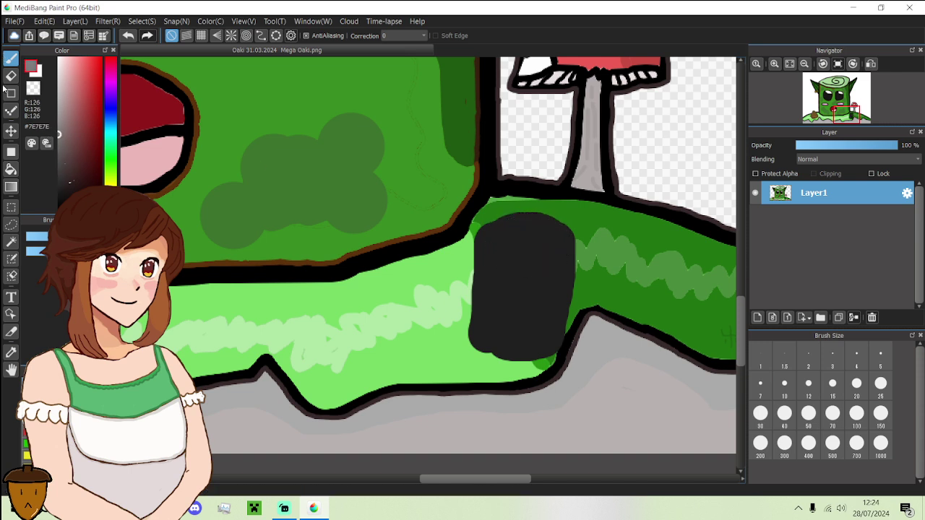
click(882, 359)
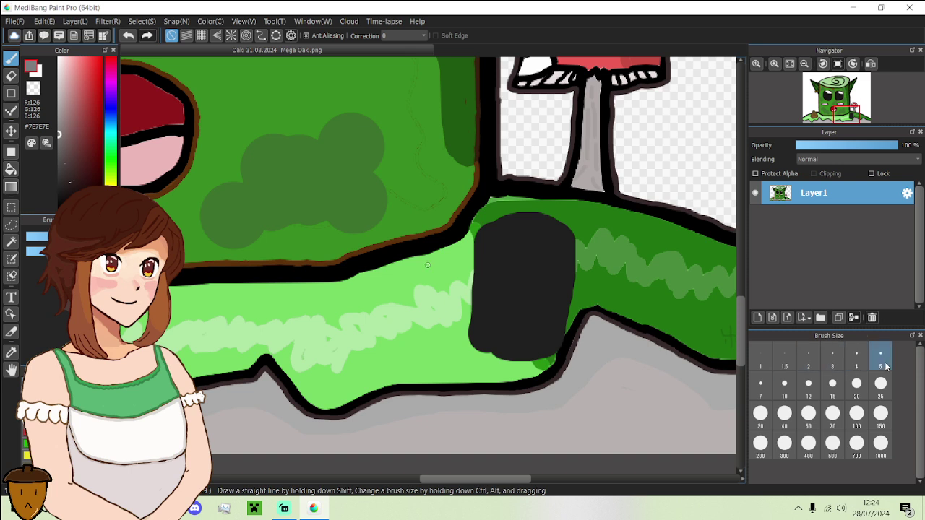
scroll(484, 233, up, 2)
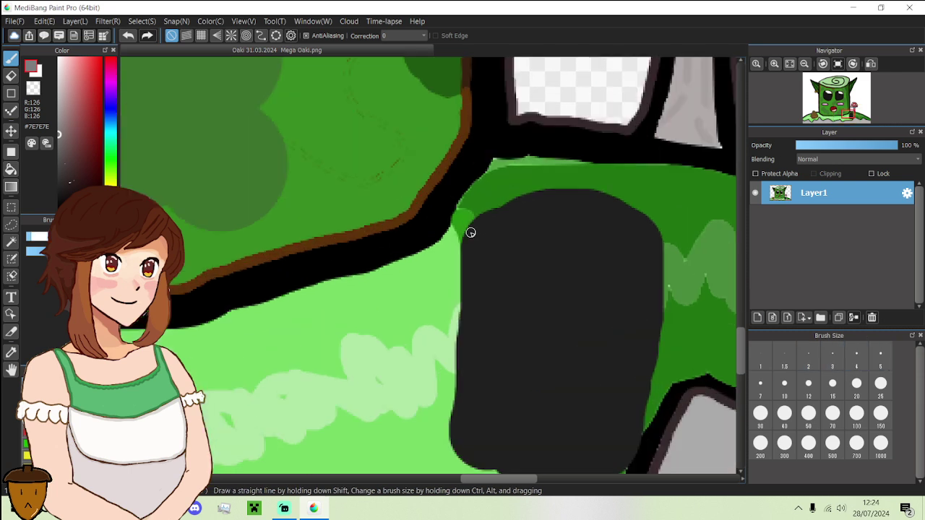
mouse_move(469, 232)
mouse_down()
mouse_move(494, 208)
mouse_move(533, 194)
mouse_move(584, 190)
mouse_move(652, 222)
mouse_move(630, 264)
mouse_move(527, 266)
mouse_move(483, 247)
mouse_move(455, 295)
mouse_move(446, 423)
mouse_move(455, 447)
mouse_move(499, 469)
mouse_up()
scroll(499, 470, down, 3)
scroll(504, 465, up, 3)
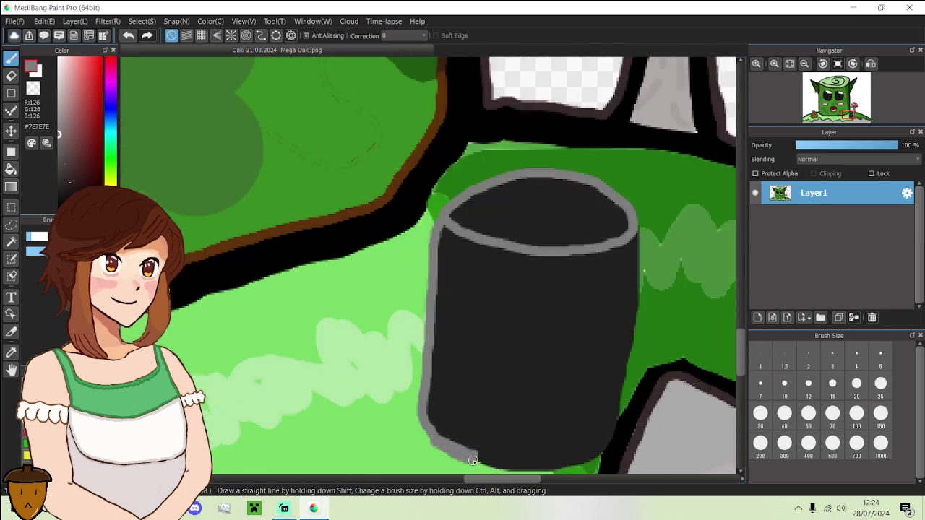
mouse_move(473, 461)
mouse_down()
mouse_move(544, 475)
mouse_move(593, 463)
mouse_move(610, 448)
mouse_move(632, 339)
mouse_move(634, 240)
mouse_up()
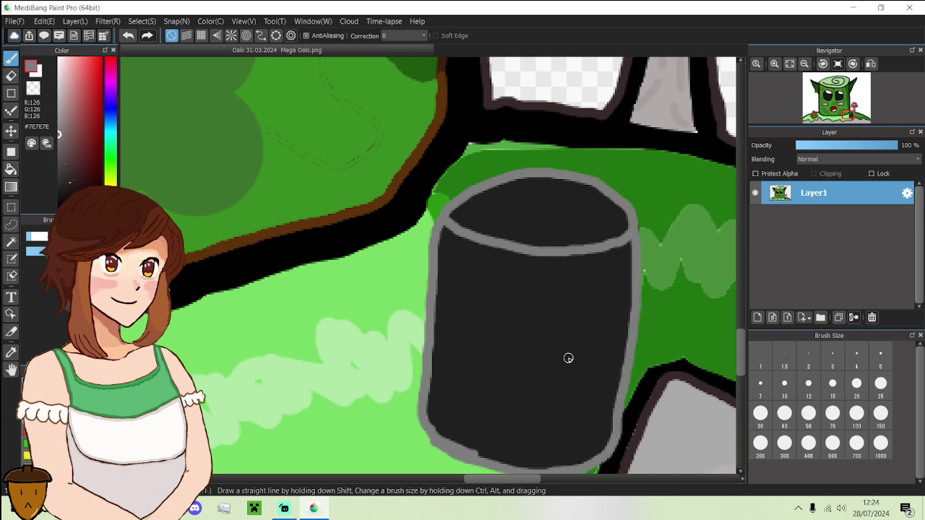
- Fill the can's body below the oval opening with dusty reddish grey #866968
scroll(568, 358, down, 1)
drag(62, 130, 68, 131)
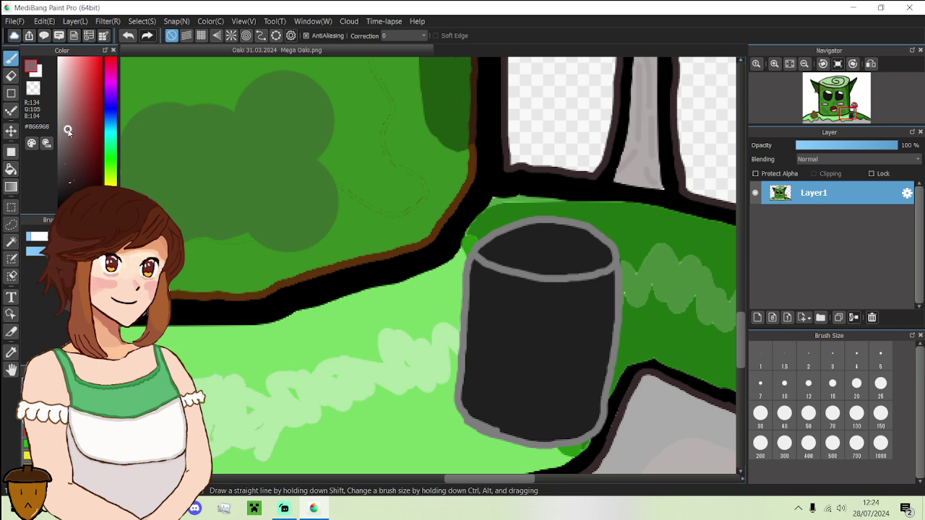
click(11, 169)
click(510, 325)
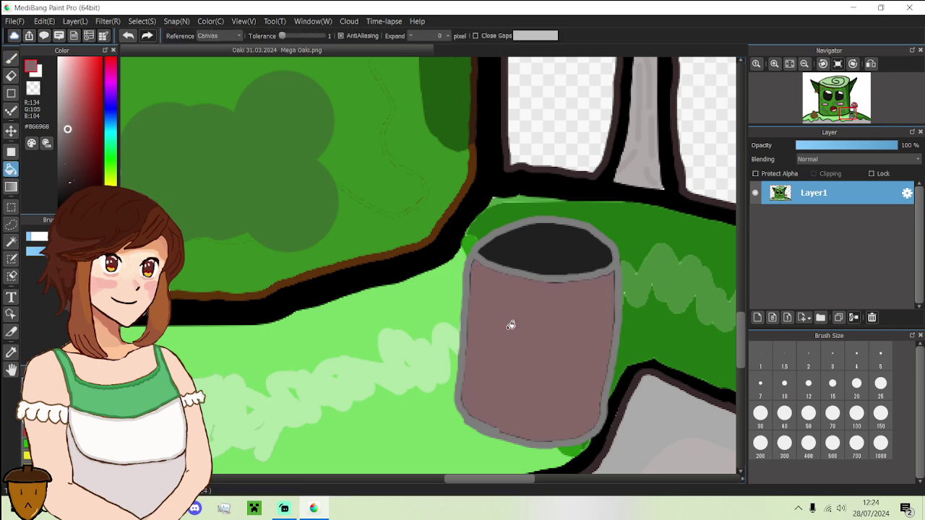
- Brush four curved horizontal bands around the can's body in grey #827878
click(60, 132)
click(11, 58)
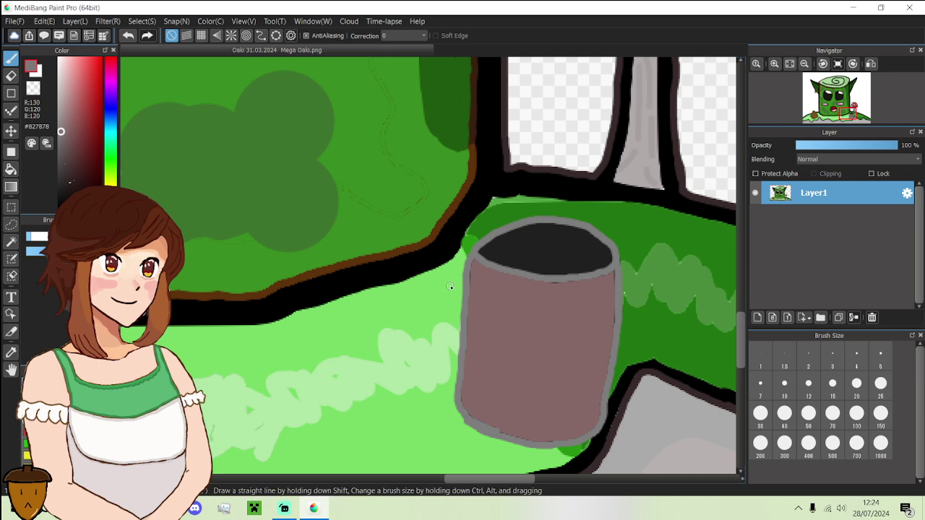
scroll(505, 308, up, 1)
mouse_move(458, 296)
mouse_down()
mouse_move(556, 321)
mouse_move(629, 314)
mouse_up()
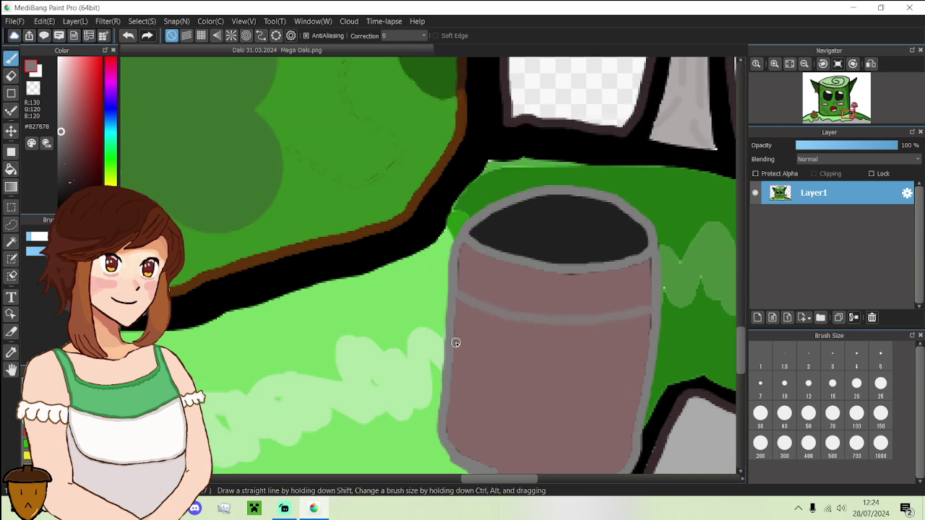
mouse_move(455, 343)
mouse_down()
mouse_move(580, 366)
mouse_move(636, 362)
mouse_up()
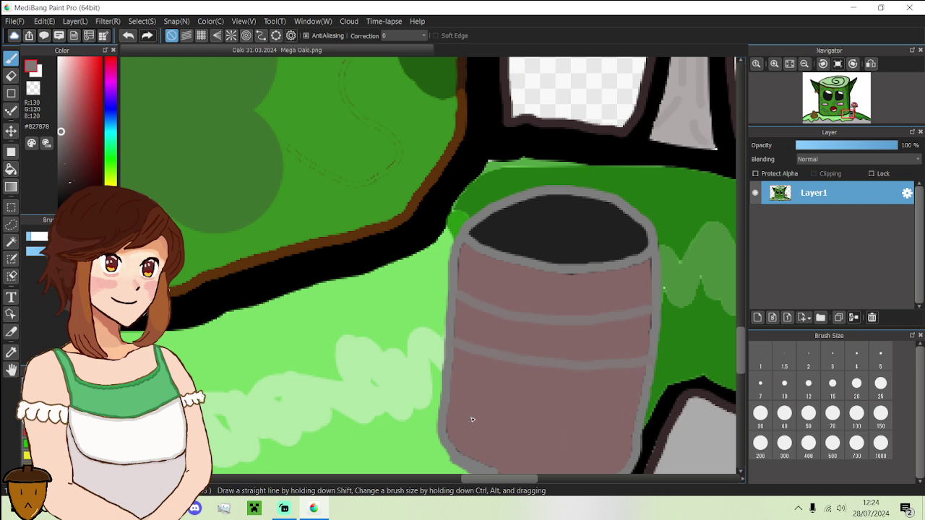
mouse_move(453, 389)
mouse_down()
mouse_move(555, 411)
mouse_move(637, 406)
mouse_up()
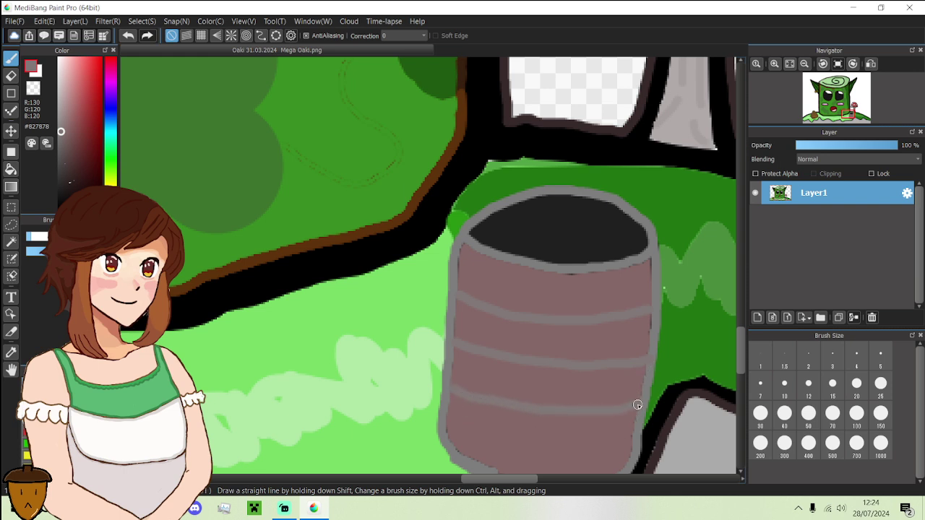
mouse_move(629, 442)
mouse_down()
mouse_move(566, 462)
mouse_move(482, 444)
mouse_up()
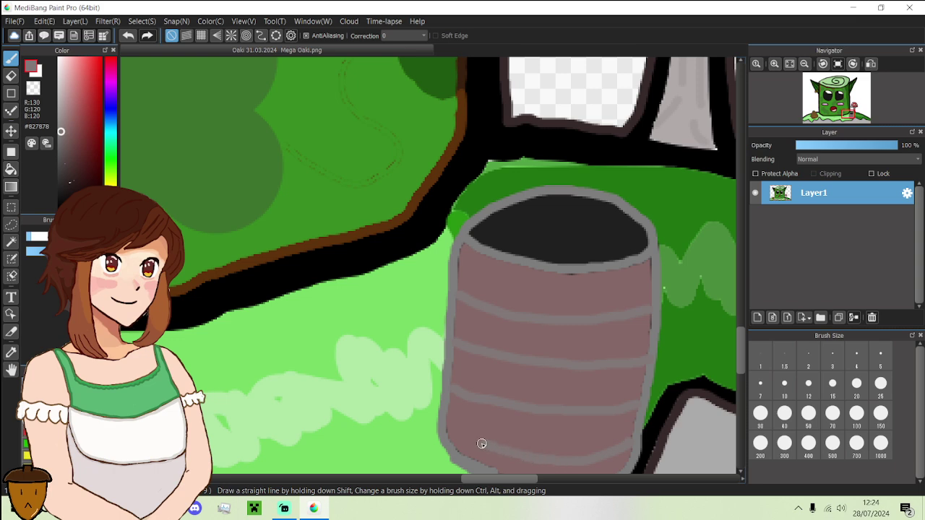
scroll(447, 426, down, 3)
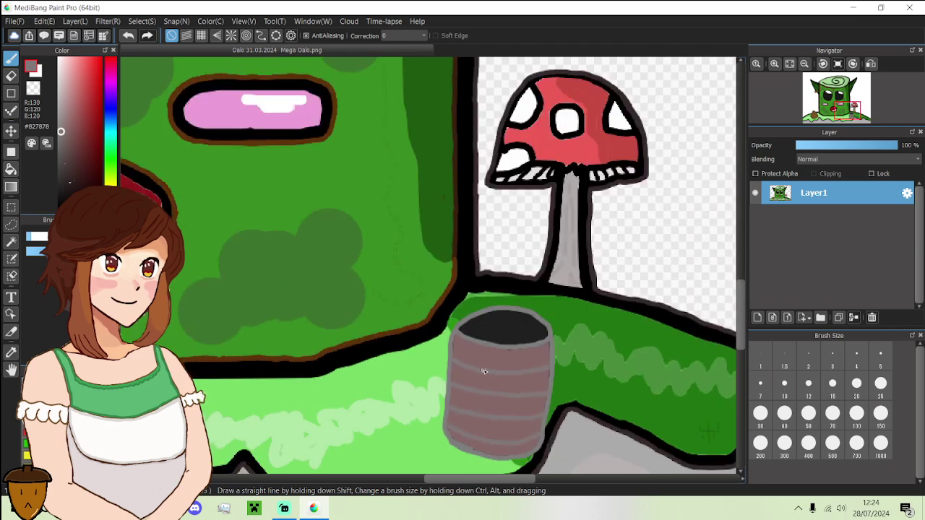
- Fill the can's oval opening with ochre #B88516
scroll(499, 332, up, 4)
click(110, 182)
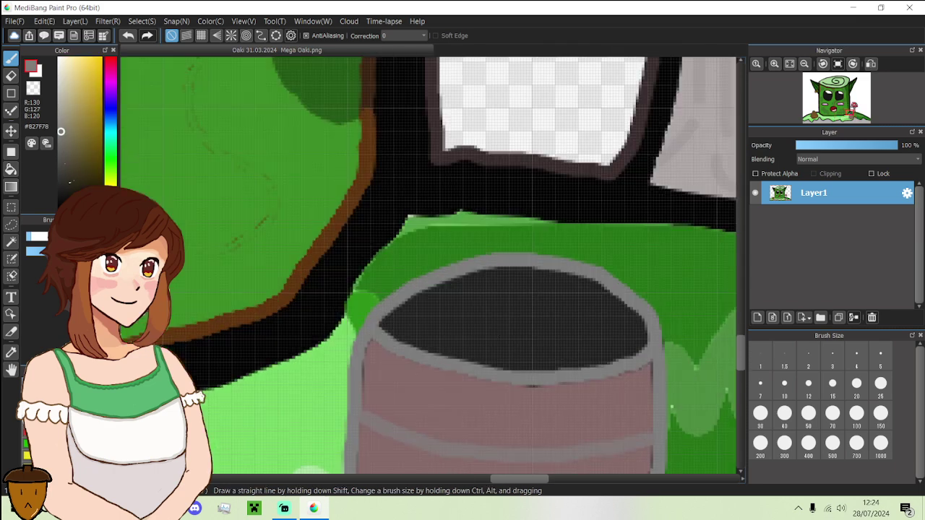
click(97, 106)
click(110, 183)
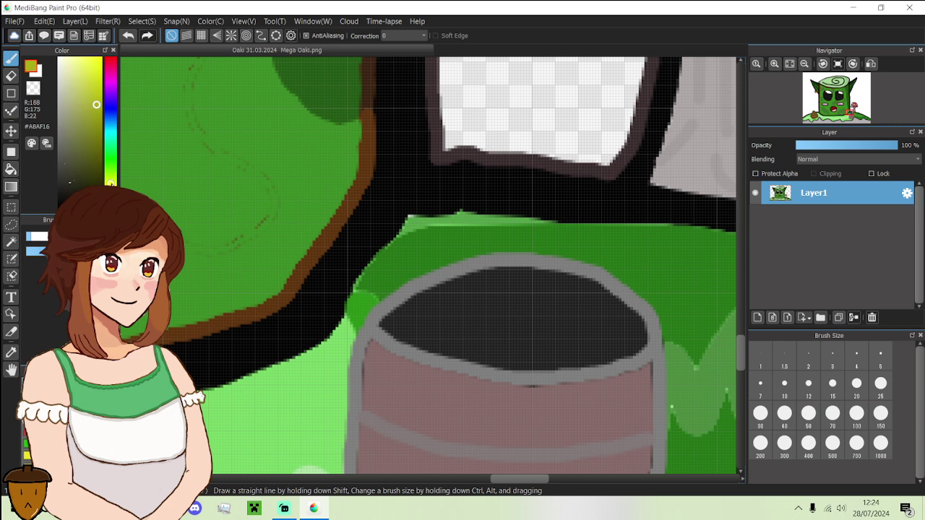
drag(110, 183, 110, 192)
mouse_move(92, 105)
mouse_down()
mouse_move(85, 77)
mouse_move(95, 98)
mouse_up()
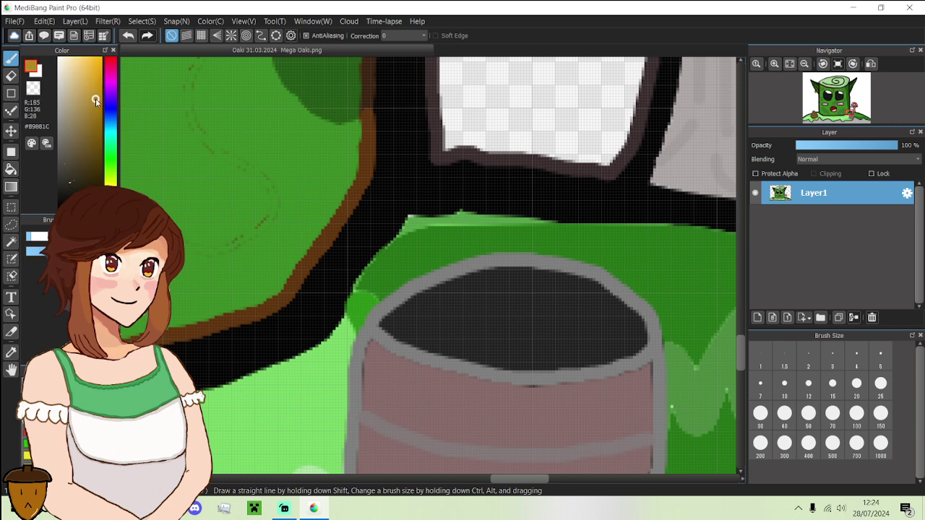
click(11, 168)
click(486, 305)
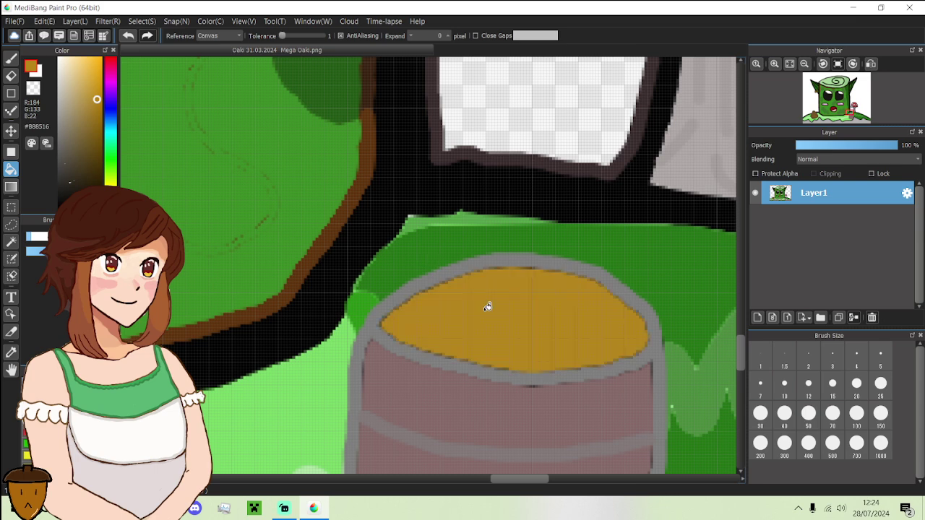
- Recolor the can's oval opening with strong orange #D7620B
scroll(488, 307, down, 5)
scroll(488, 326, up, 5)
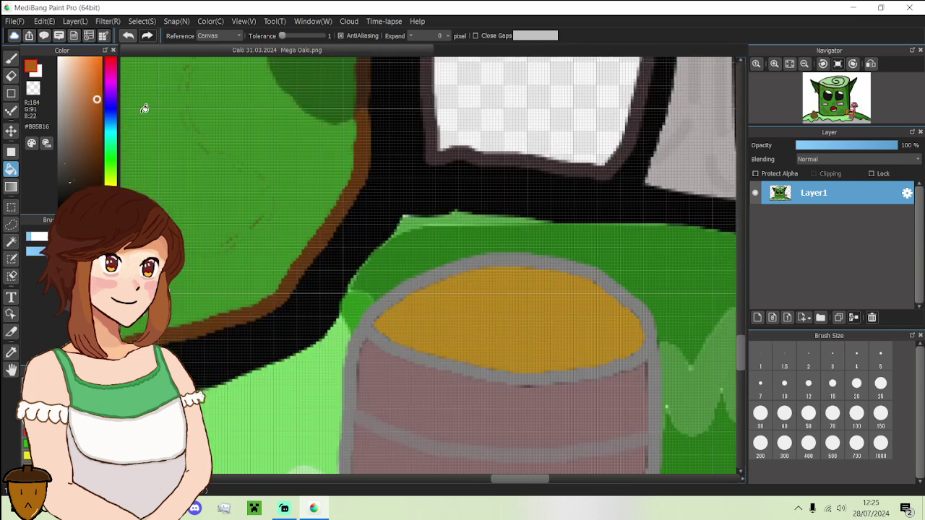
click(89, 87)
scroll(553, 348, down, 5)
scroll(556, 345, up, 5)
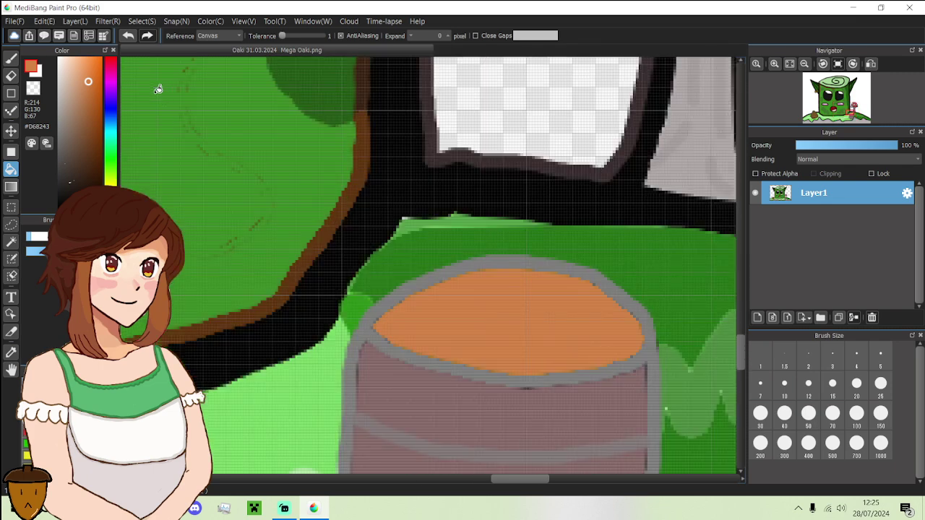
click(95, 83)
click(524, 312)
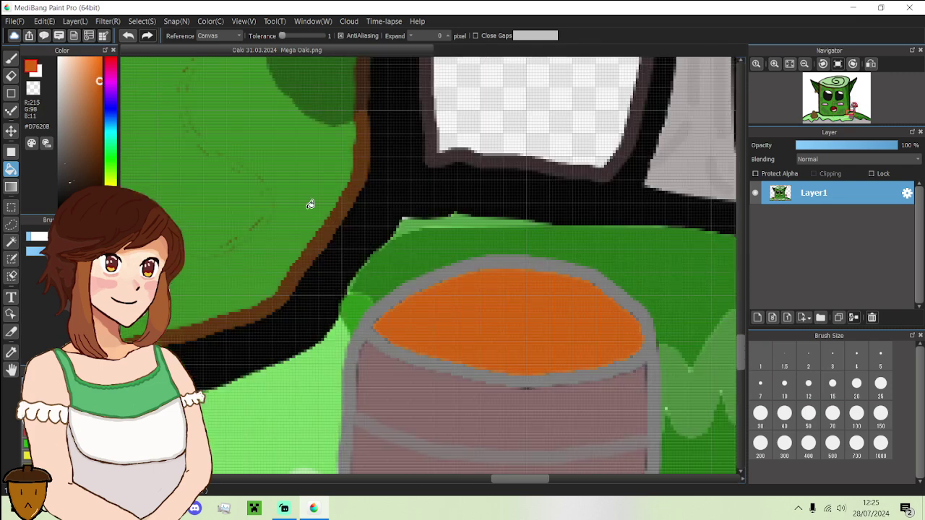
- Brush thick branching lines in dark brown #4D2508 over the left half and lower middle of the can's orange contents
drag(90, 80, 98, 165)
click(4, 57)
scroll(485, 305, up, 2)
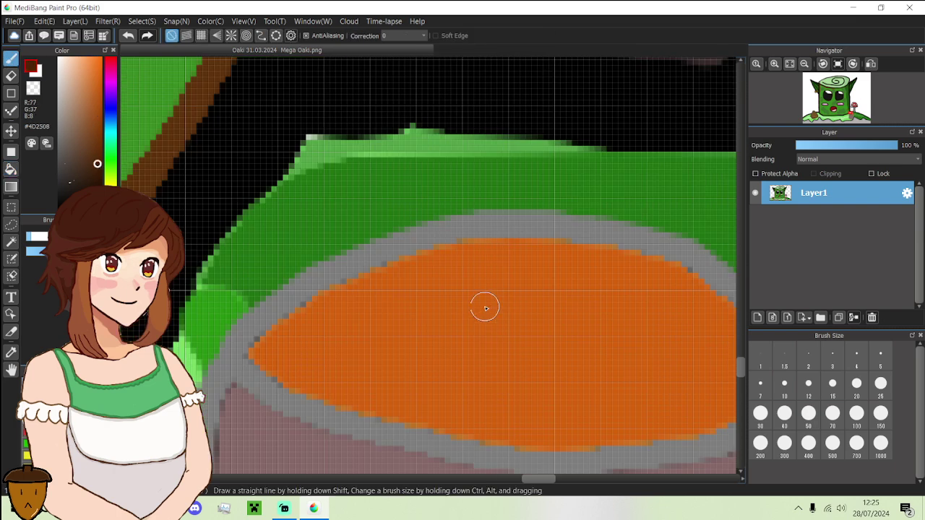
mouse_move(311, 311)
mouse_down()
mouse_move(304, 353)
mouse_move(265, 366)
mouse_move(357, 337)
mouse_move(365, 317)
mouse_move(354, 290)
mouse_move(375, 324)
mouse_move(369, 356)
mouse_move(319, 396)
mouse_move(368, 355)
mouse_move(385, 355)
mouse_move(424, 389)
mouse_move(415, 414)
mouse_up()
mouse_move(416, 357)
mouse_down()
mouse_move(444, 287)
mouse_move(405, 261)
mouse_move(431, 297)
mouse_move(381, 324)
mouse_move(458, 315)
mouse_move(445, 333)
mouse_move(472, 324)
mouse_move(497, 285)
mouse_move(493, 263)
mouse_move(438, 249)
mouse_up()
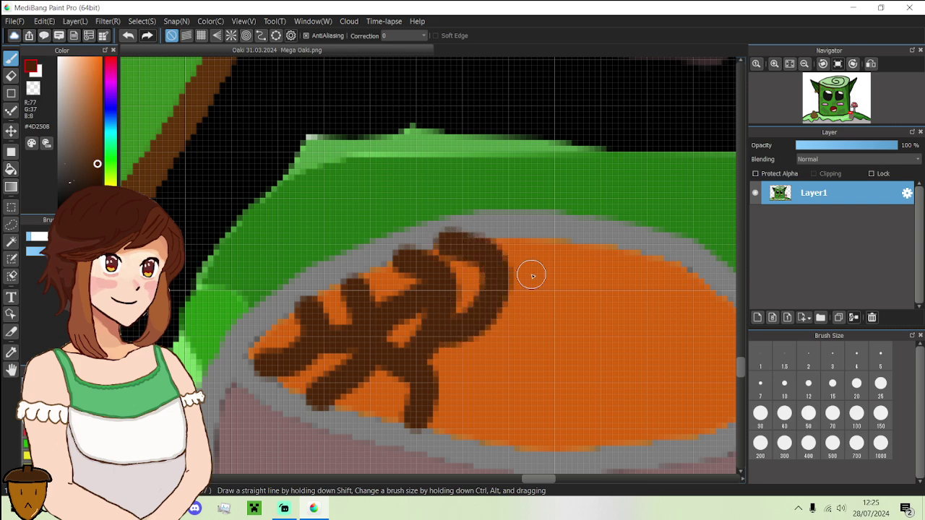
scroll(503, 310, down, 2)
mouse_move(481, 326)
mouse_down()
mouse_move(487, 334)
mouse_move(470, 355)
mouse_move(491, 330)
mouse_move(506, 356)
mouse_move(495, 378)
mouse_move(528, 350)
mouse_move(553, 377)
mouse_up()
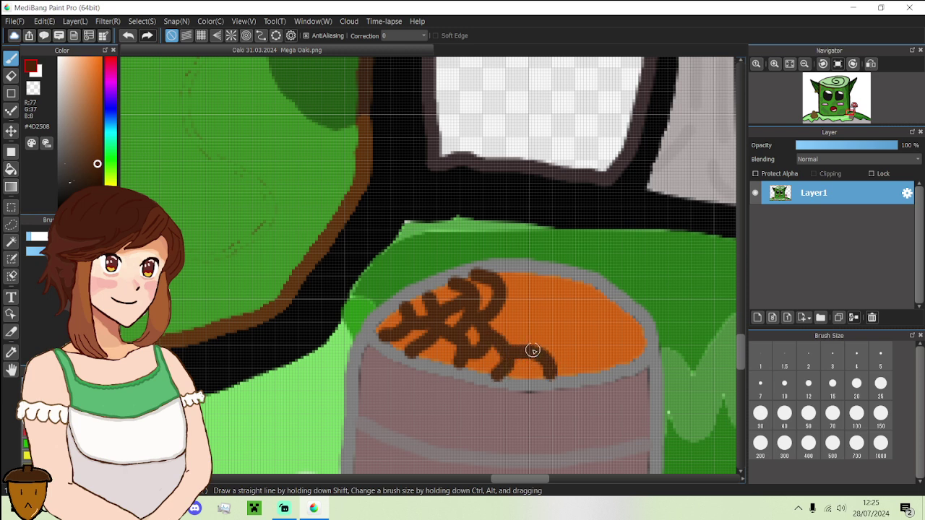
- Extend the dark brown branching lines across the upper middle and right half of the can's orange contents
mouse_move(525, 346)
mouse_down()
mouse_move(518, 322)
mouse_move(500, 308)
mouse_move(516, 317)
mouse_move(525, 270)
mouse_up()
mouse_move(524, 317)
mouse_down()
mouse_move(548, 279)
mouse_move(546, 310)
mouse_move(531, 316)
mouse_move(575, 304)
mouse_move(583, 289)
mouse_move(560, 321)
mouse_move(643, 329)
mouse_up()
mouse_move(612, 298)
mouse_down()
mouse_move(623, 332)
mouse_move(602, 315)
mouse_move(627, 360)
mouse_up()
mouse_move(588, 326)
mouse_down()
mouse_move(577, 372)
mouse_move(575, 346)
mouse_move(614, 346)
mouse_move(559, 328)
mouse_move(573, 342)
mouse_move(534, 338)
mouse_up()
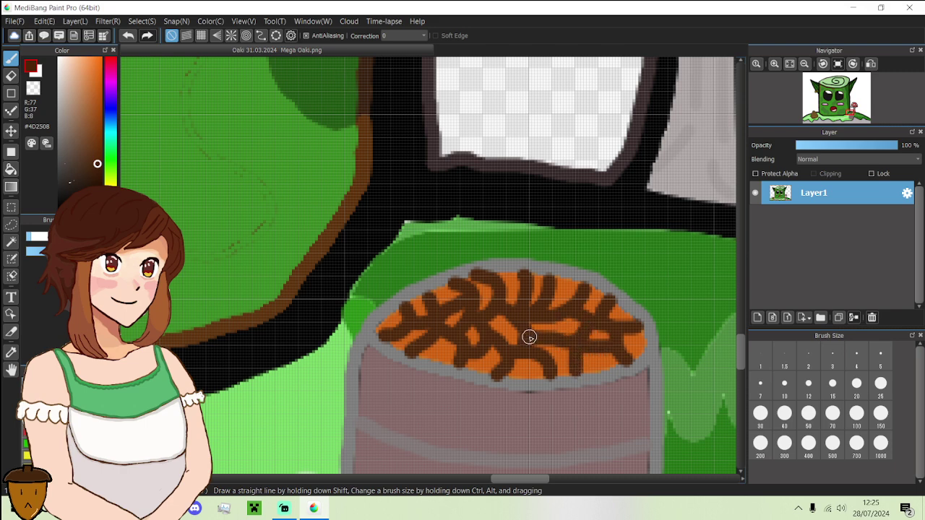
- Sample the grey #827878 of the bands and brush two vertical lines across the can's two middle rows to frame a label
scroll(529, 337, down, 3)
scroll(529, 343, down, 2)
scroll(521, 376, up, 5)
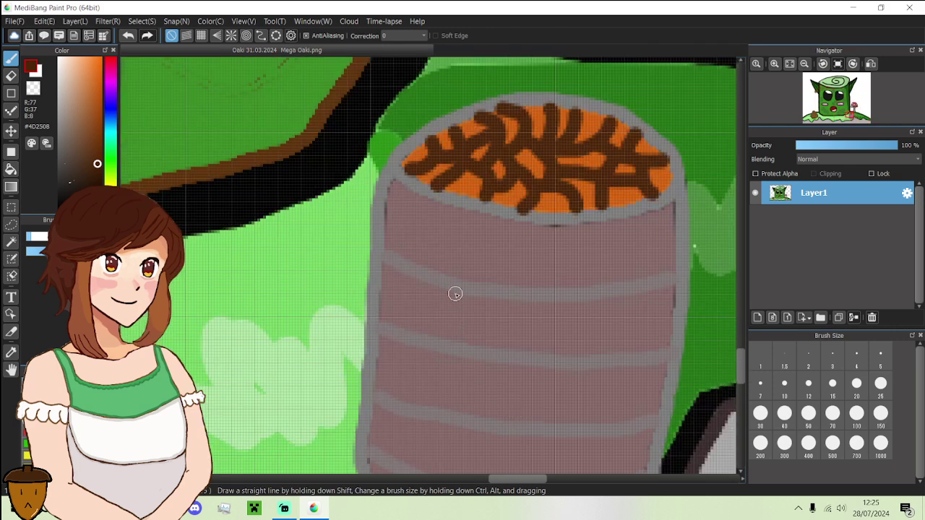
alt+click(455, 294)
mouse_move(455, 287)
mouse_down()
mouse_move(443, 287)
mouse_move(433, 313)
mouse_move(421, 412)
mouse_up()
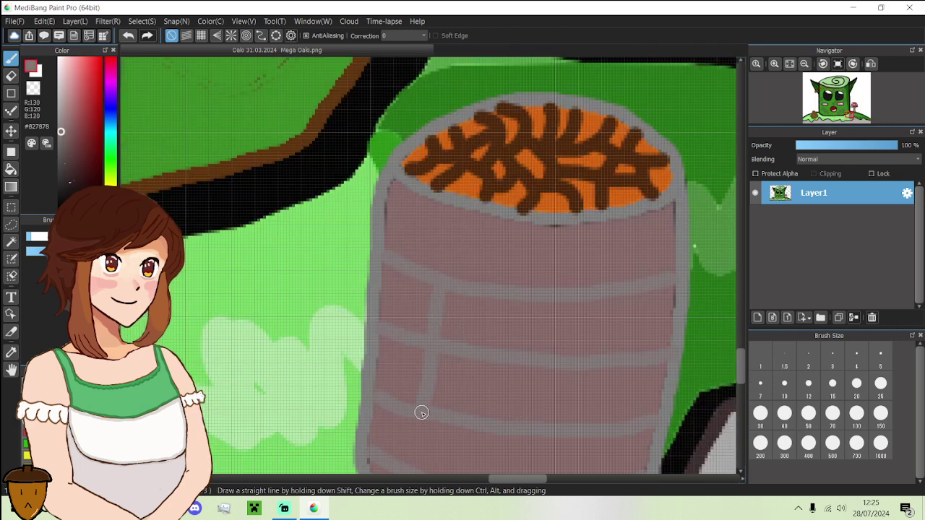
drag(591, 432, 611, 289)
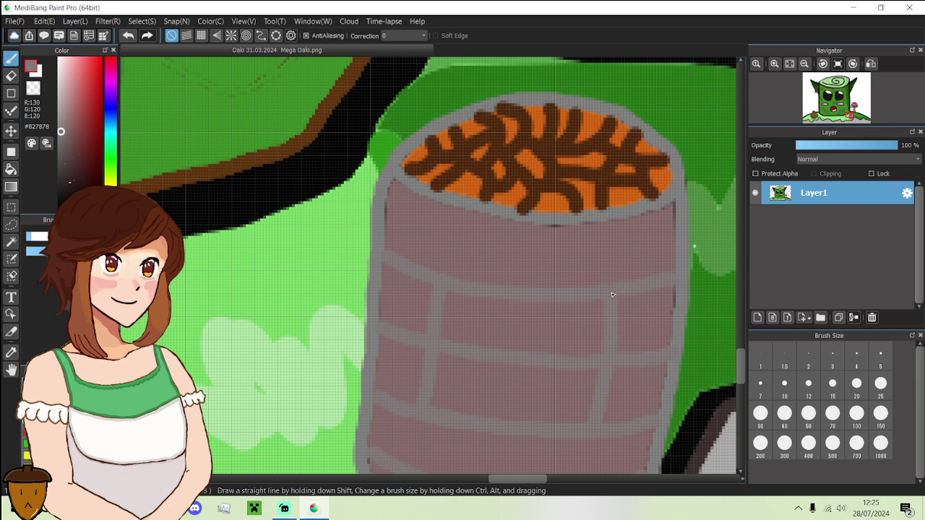
- Fill the two framed middle panels on the can's body with off-white #F2F2F2
click(92, 117)
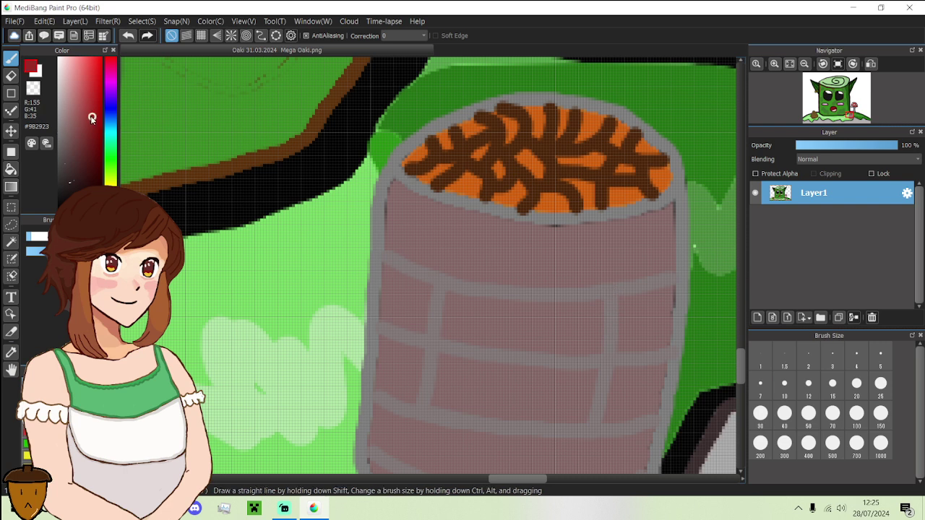
click(11, 168)
click(471, 328)
click(484, 383)
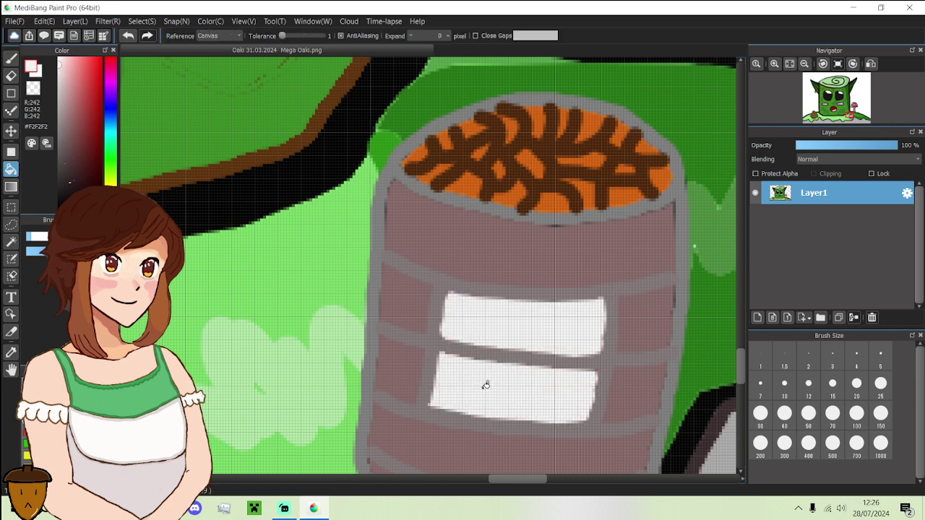
click(11, 60)
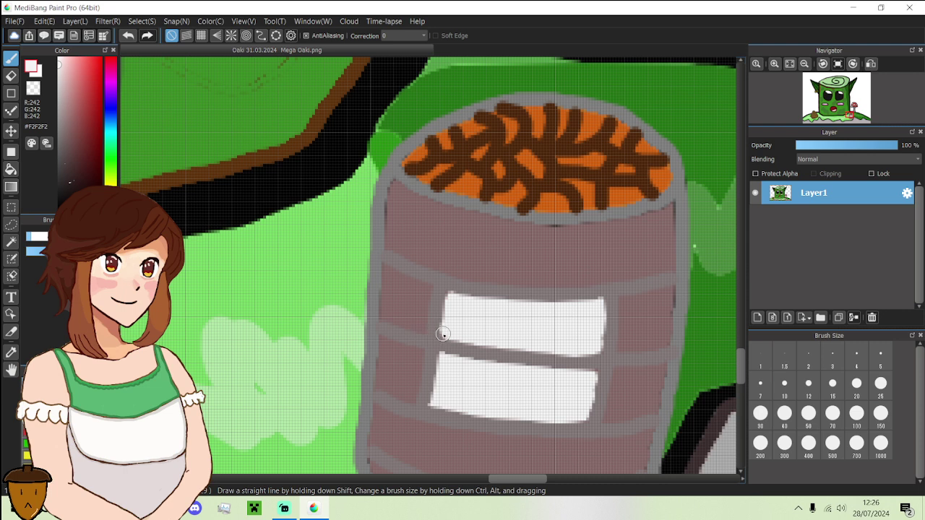
- Paint over the grey band between the label's two panels in off-white #F2F2F2, and letter "Beans" on the label in dark red #720600
mouse_move(447, 336)
mouse_down()
mouse_move(442, 353)
mouse_move(469, 363)
mouse_move(489, 355)
mouse_move(465, 349)
mouse_move(506, 366)
mouse_move(526, 352)
mouse_move(537, 376)
mouse_move(549, 347)
mouse_move(584, 381)
mouse_move(595, 361)
mouse_move(523, 351)
mouse_up()
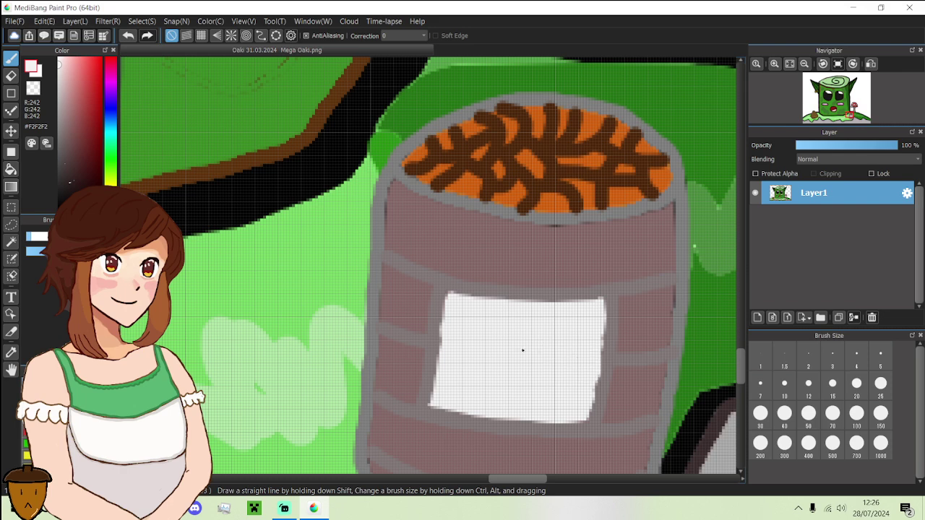
drag(92, 104, 101, 142)
scroll(509, 367, up, 2)
mouse_move(419, 251)
mouse_down()
mouse_move(398, 350)
mouse_move(398, 368)
mouse_move(424, 379)
mouse_move(442, 349)
mouse_move(424, 321)
mouse_move(441, 314)
mouse_move(455, 284)
mouse_move(423, 253)
mouse_up()
mouse_move(481, 346)
mouse_down()
mouse_move(501, 378)
mouse_move(552, 353)
mouse_move(554, 341)
mouse_move(524, 383)
mouse_move(550, 322)
mouse_move(557, 384)
mouse_move(558, 360)
mouse_move(570, 377)
mouse_move(591, 322)
mouse_move(611, 381)
mouse_move(635, 324)
mouse_move(670, 324)
mouse_move(677, 374)
mouse_move(660, 398)
mouse_move(619, 419)
mouse_move(635, 453)
mouse_move(598, 469)
mouse_up()
key(ctrl+z)
scroll(625, 427, down, 4)
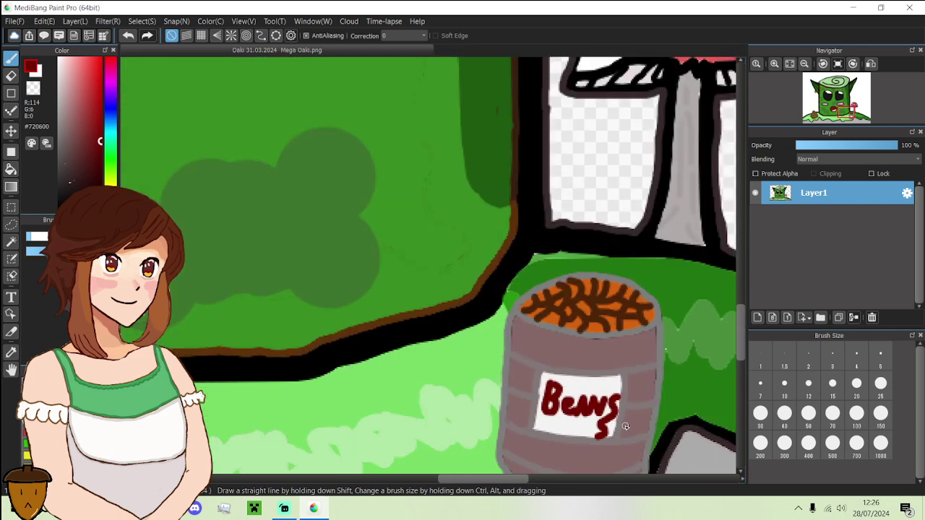
- Undo the final "s" of the can's lettering and redraw it with a tail slanting beneath the word
scroll(495, 250, up, 5)
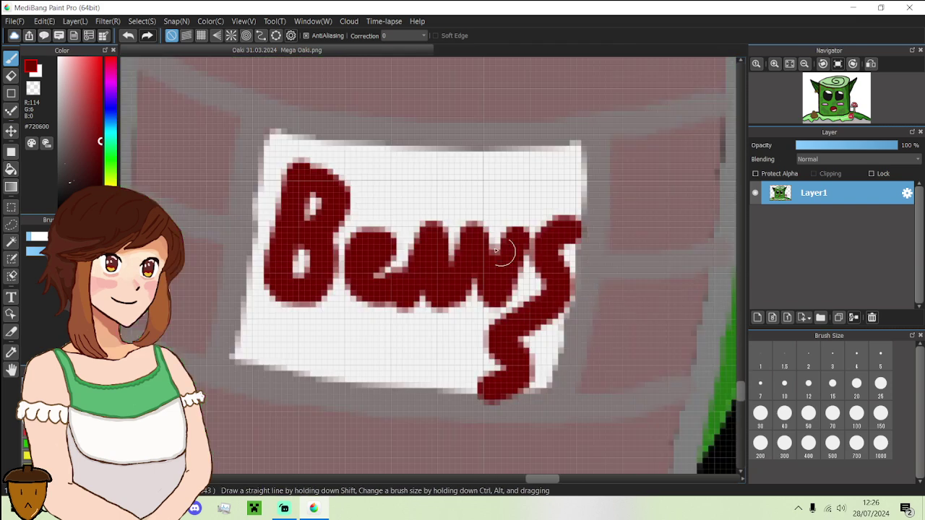
click(128, 35)
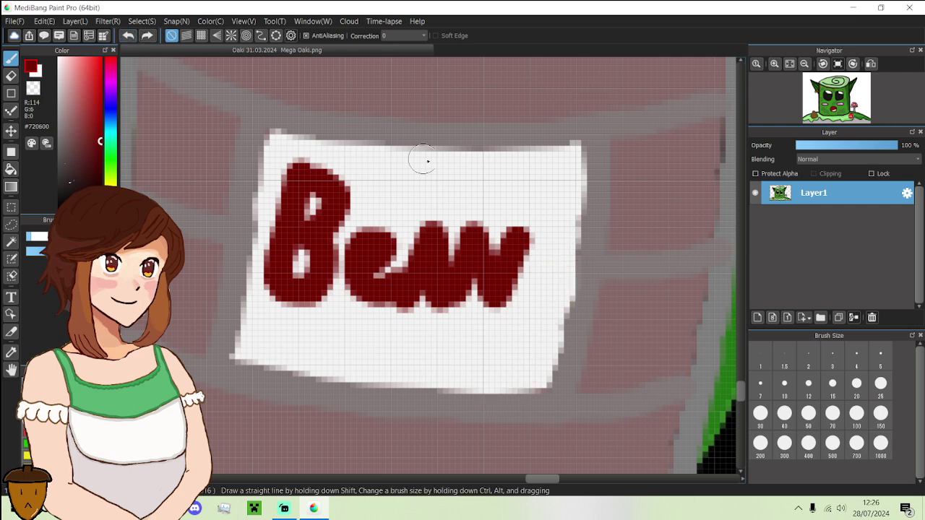
mouse_move(576, 224)
mouse_down()
mouse_move(542, 260)
mouse_move(562, 295)
mouse_move(552, 320)
mouse_move(530, 319)
mouse_move(441, 365)
mouse_up()
scroll(453, 361, down, 5)
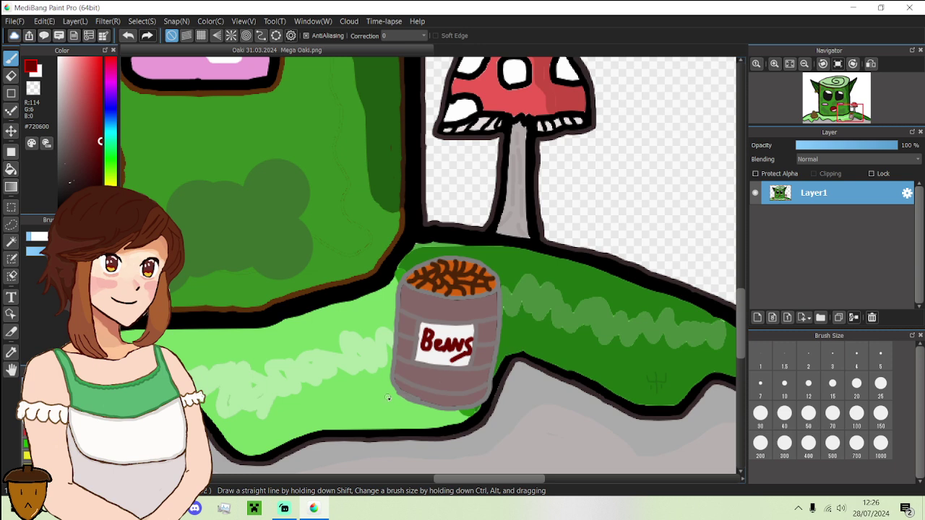
- Pick the light grey #B1B1B1 and fill all the brownish panels around the label on the can's body with it
drag(474, 480, 445, 479)
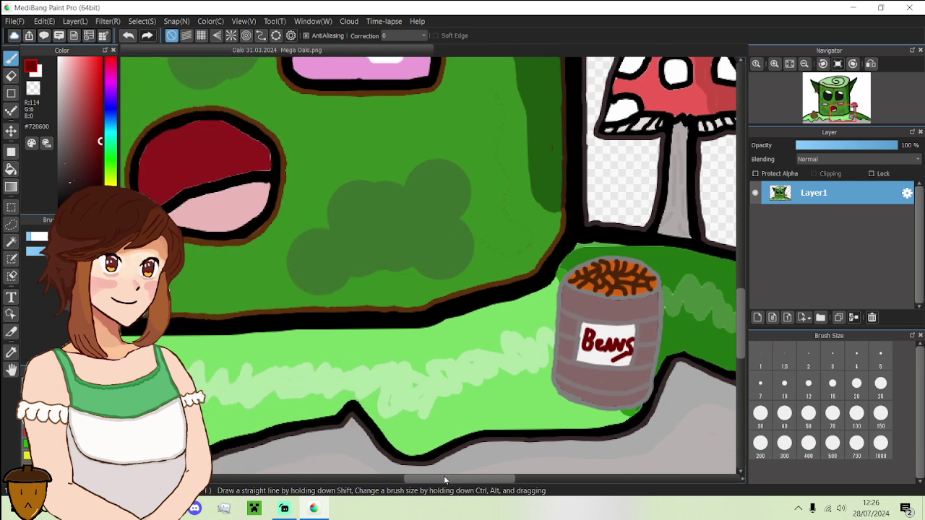
alt+click(586, 311)
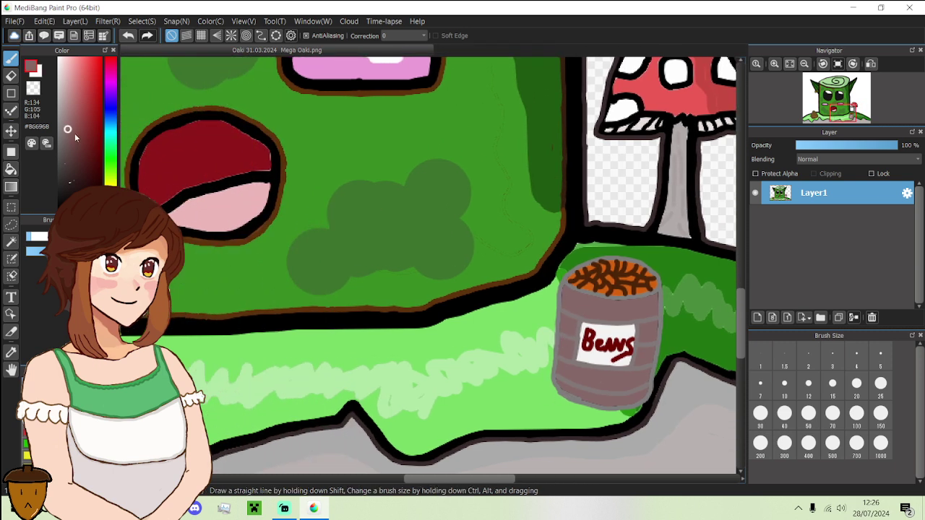
drag(75, 133, 44, 103)
click(11, 169)
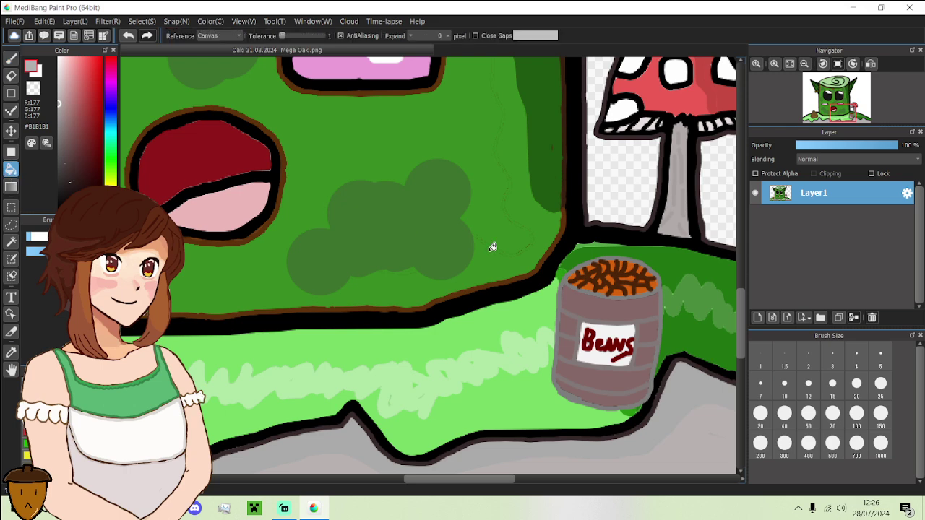
click(574, 291)
click(573, 322)
click(646, 327)
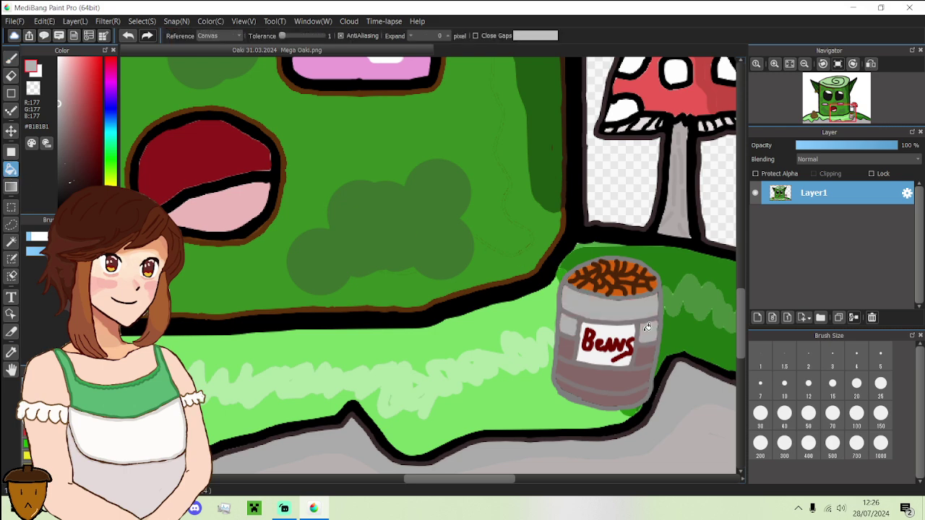
click(646, 347)
click(567, 349)
click(574, 368)
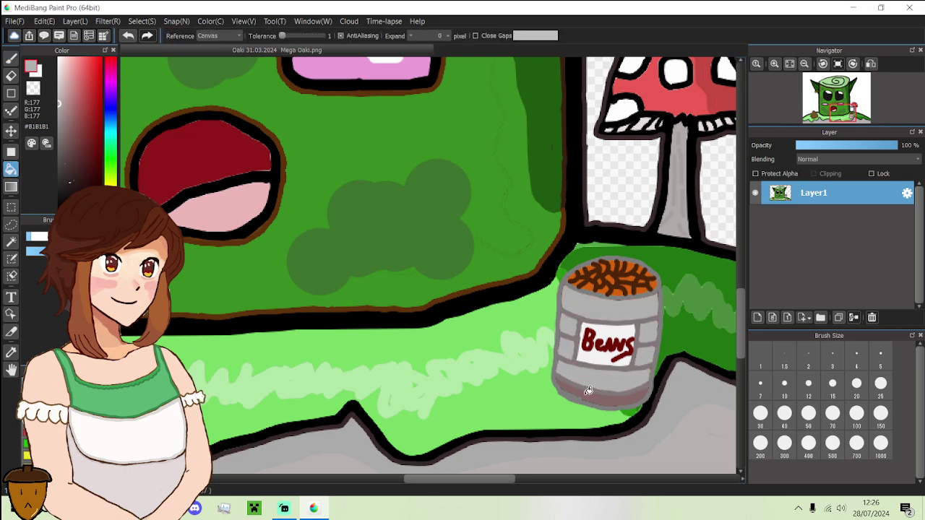
click(589, 390)
scroll(584, 385, down, 4)
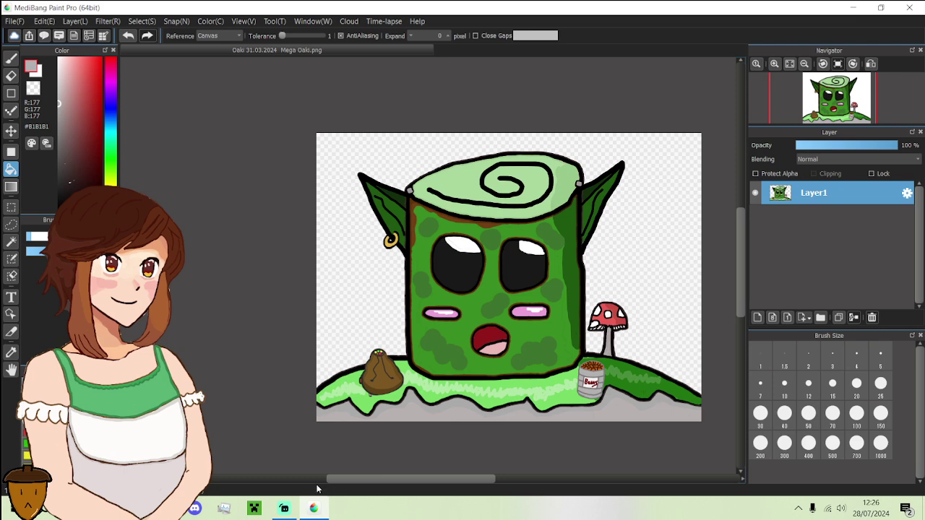
click(313, 509)
click(315, 509)
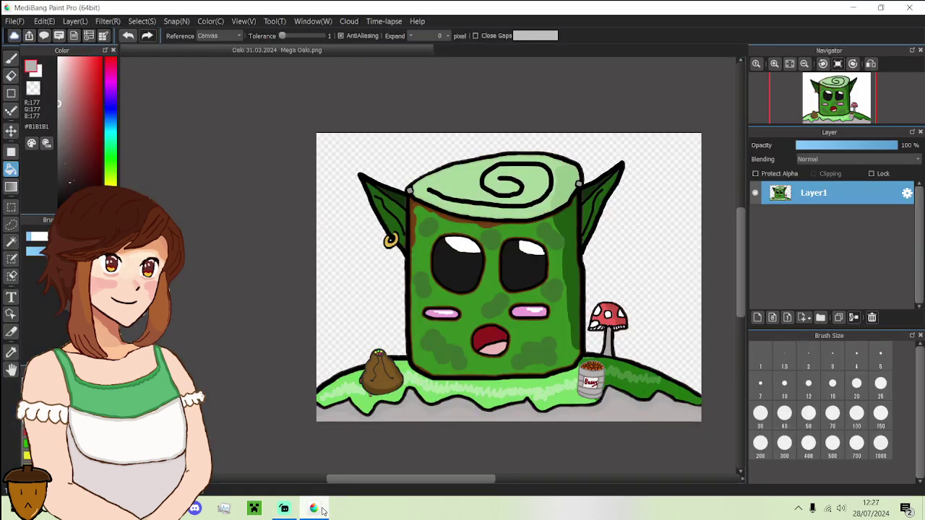